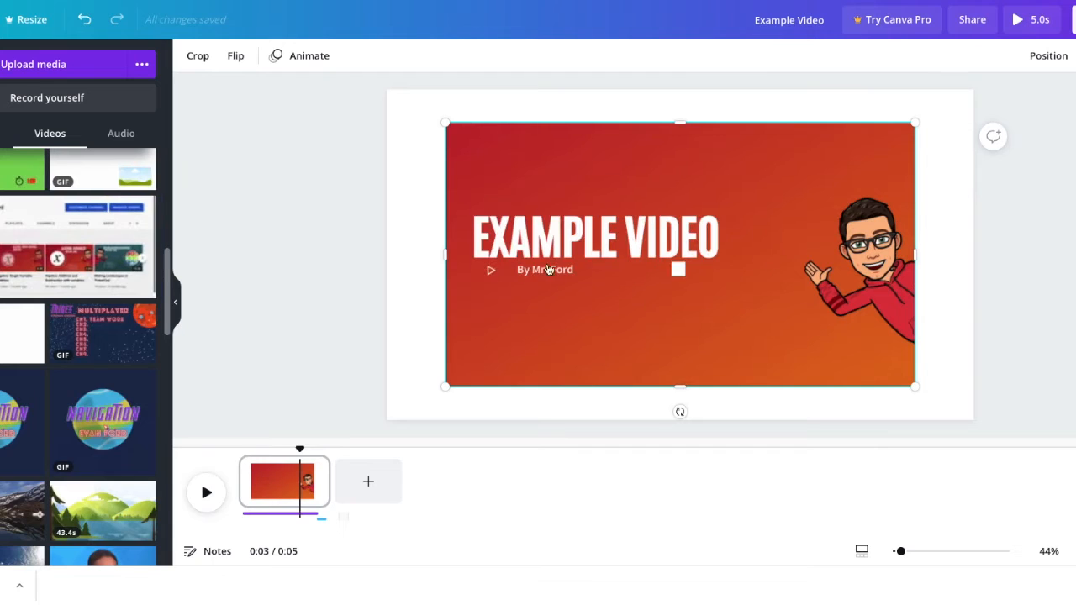
- Align the title video to the page's lower-left corner and enlarge it to fill the whole page
{"action": "left_click_drag", "start_coordinate": [534, 310], "coordinate": [528, 323]}
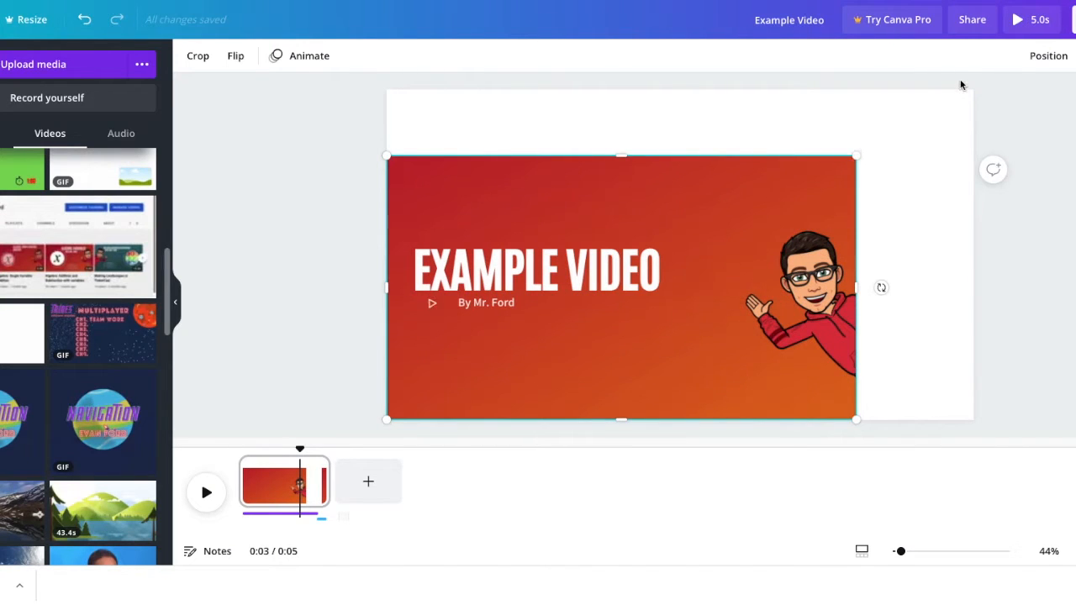
{"action": "left_click_drag", "start_coordinate": [964, 80], "coordinate": [968, 81]}
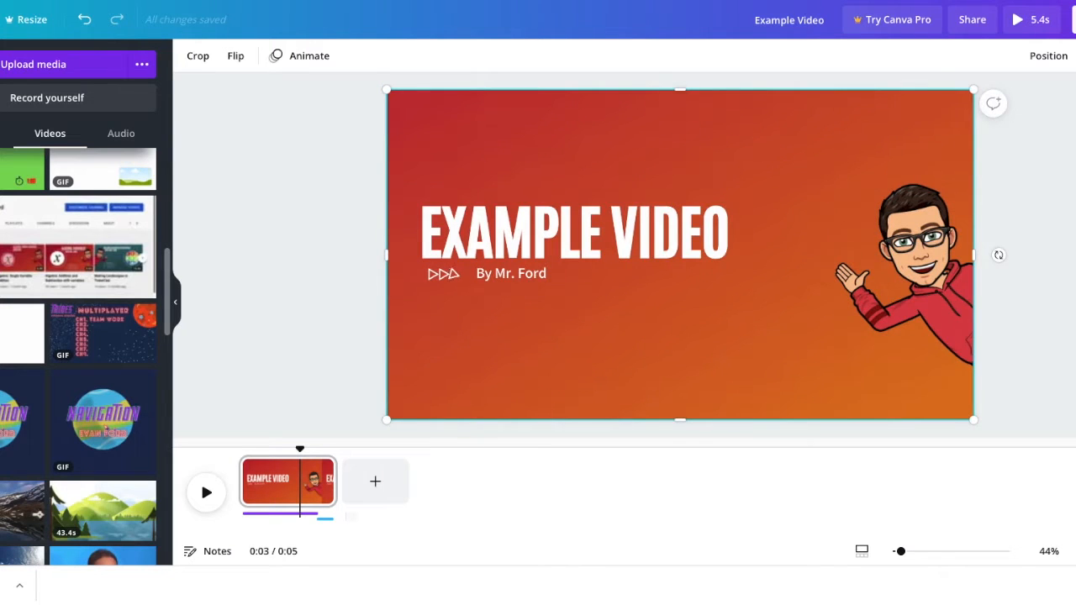
{"action": "key", "text": "Escape"}
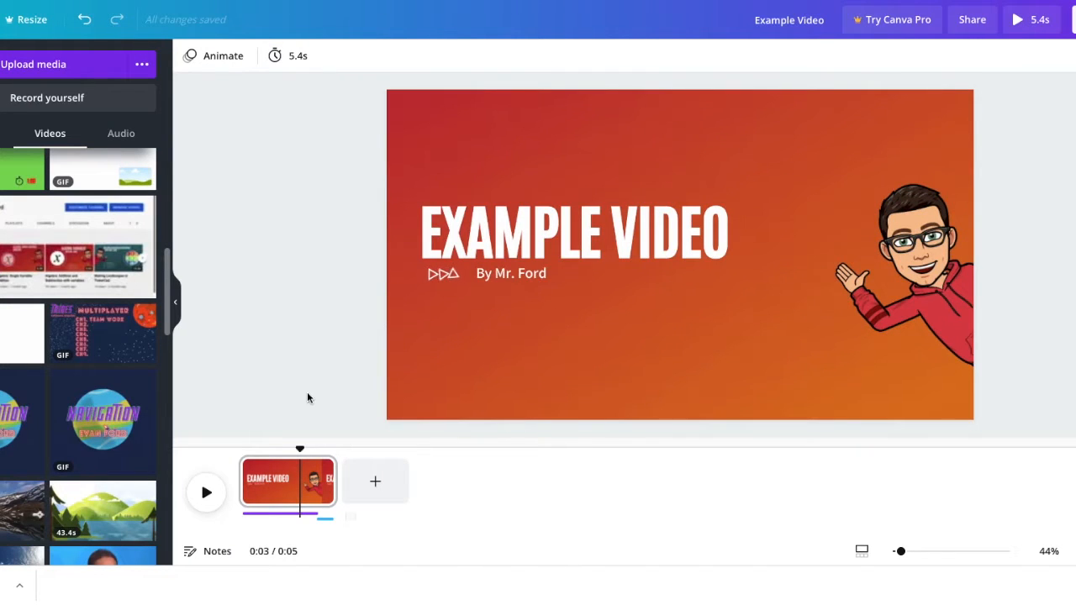
- Delete both audio tracks beneath the title page
{"action": "left_click", "coordinate": [263, 515]}
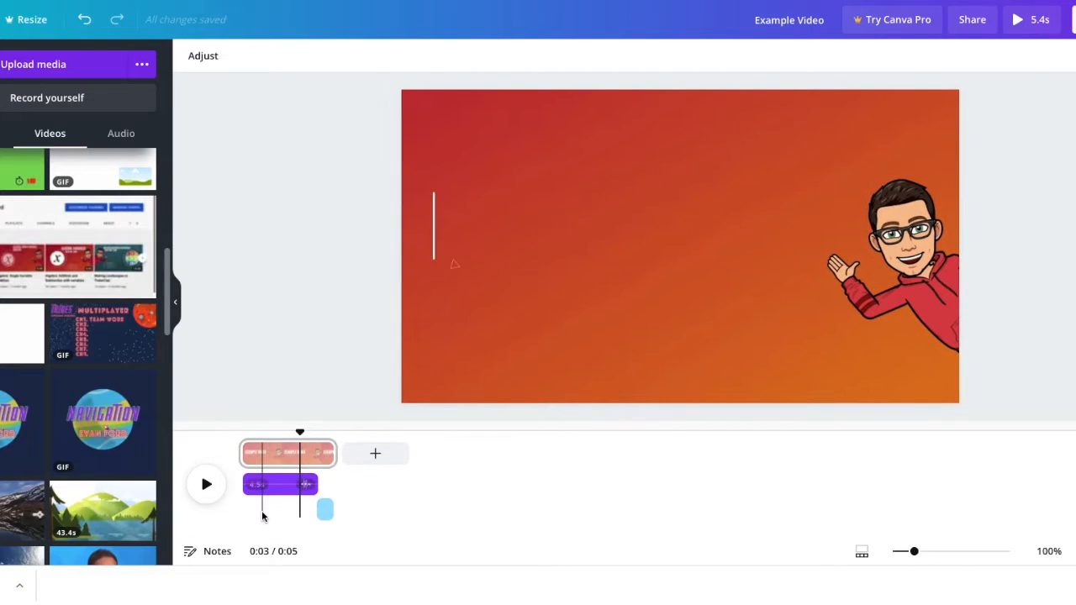
{"action": "key", "text": "Delete"}
{"action": "left_click", "coordinate": [325, 511]}
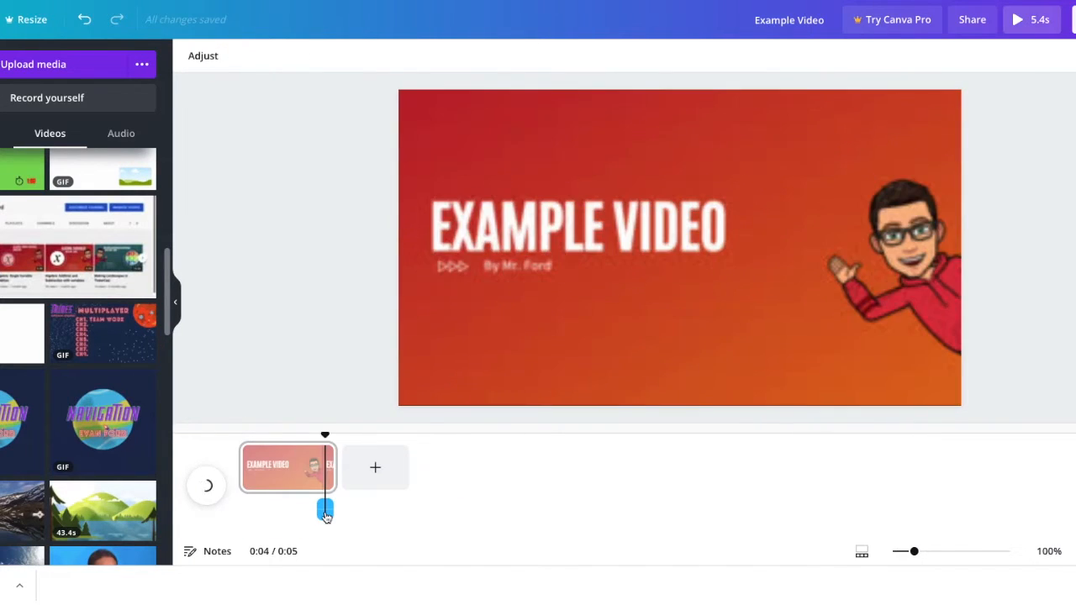
{"action": "key", "text": "Delete"}
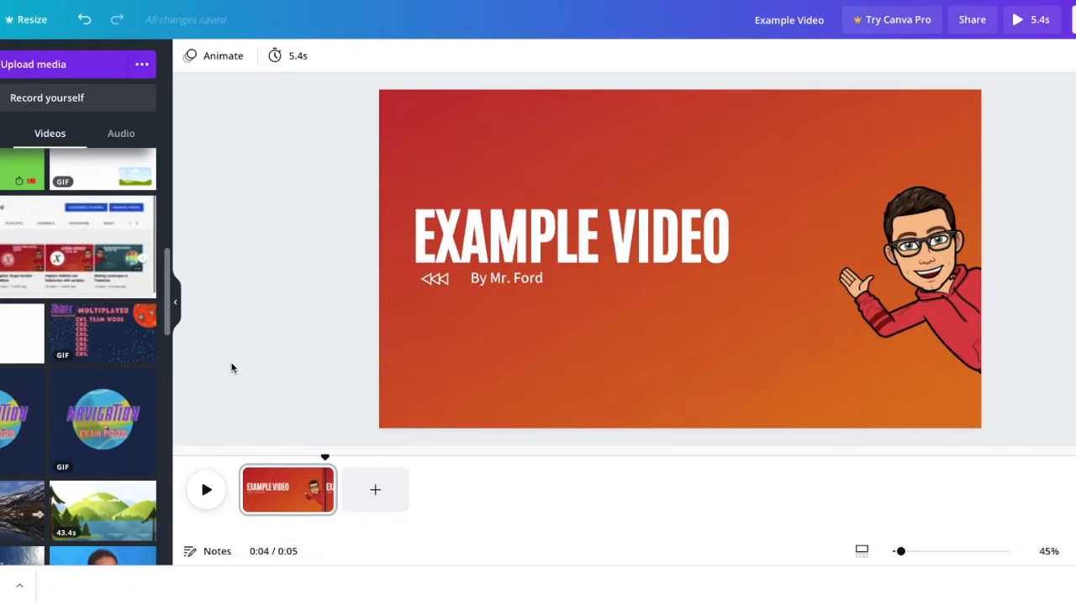
- Add a second page, search the videos for "ponds", and place the 24-second pond reflection clip so it fills the page
{"action": "left_click", "coordinate": [366, 482]}
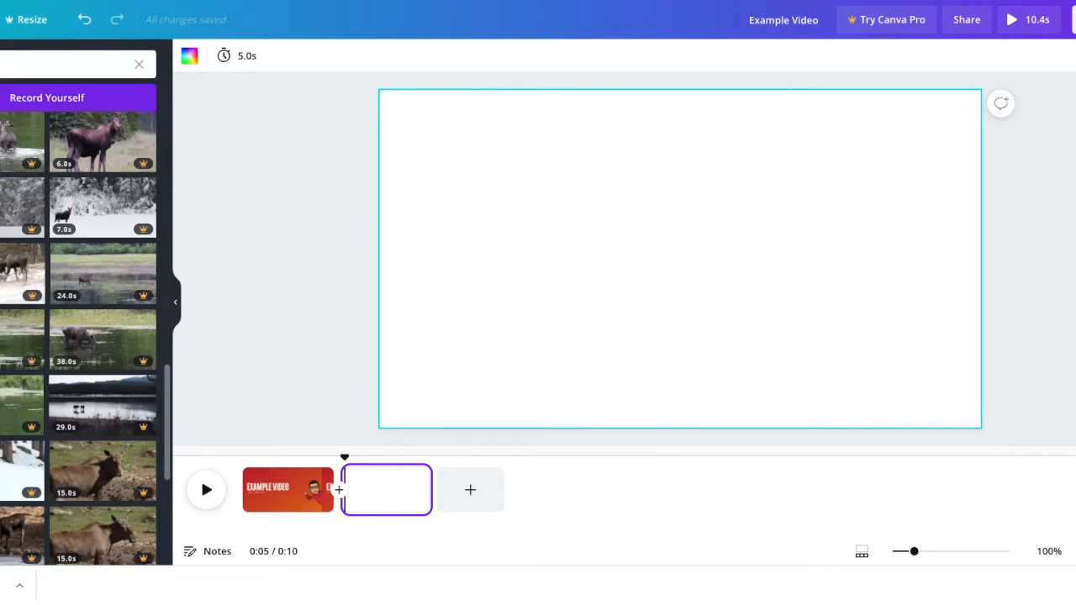
{"action": "left_click", "coordinate": [139, 64]}
{"action": "type", "text": "ponds"}
{"action": "key", "text": "Return"}
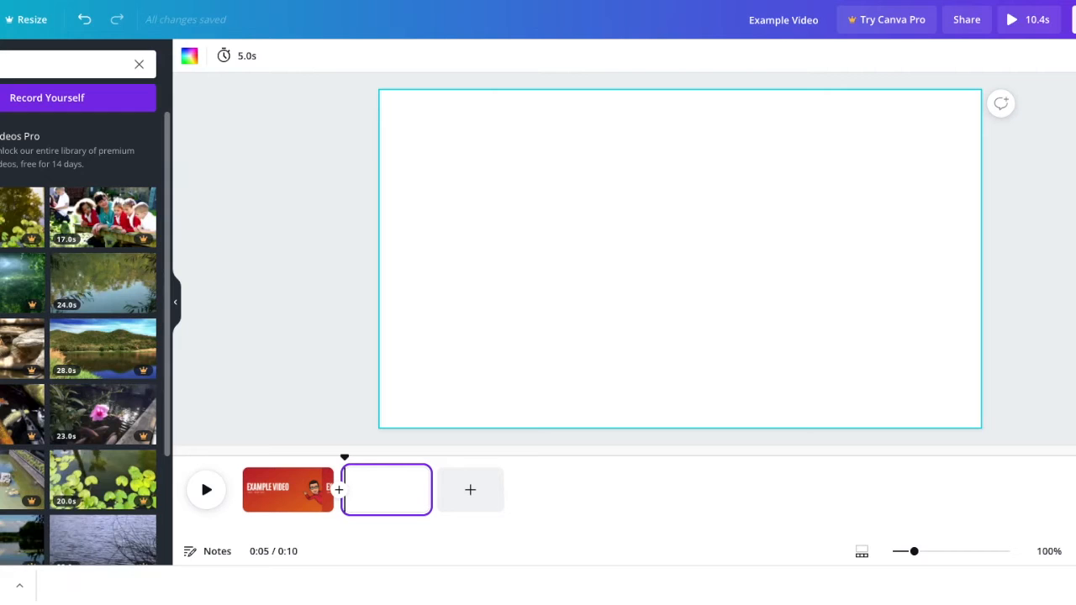
{"action": "left_click_drag", "start_coordinate": [504, 251], "coordinate": [513, 245]}
{"action": "left_click_drag", "start_coordinate": [490, 186], "coordinate": [476, 163]}
{"action": "left_click_drag", "start_coordinate": [854, 361], "coordinate": [975, 422]}
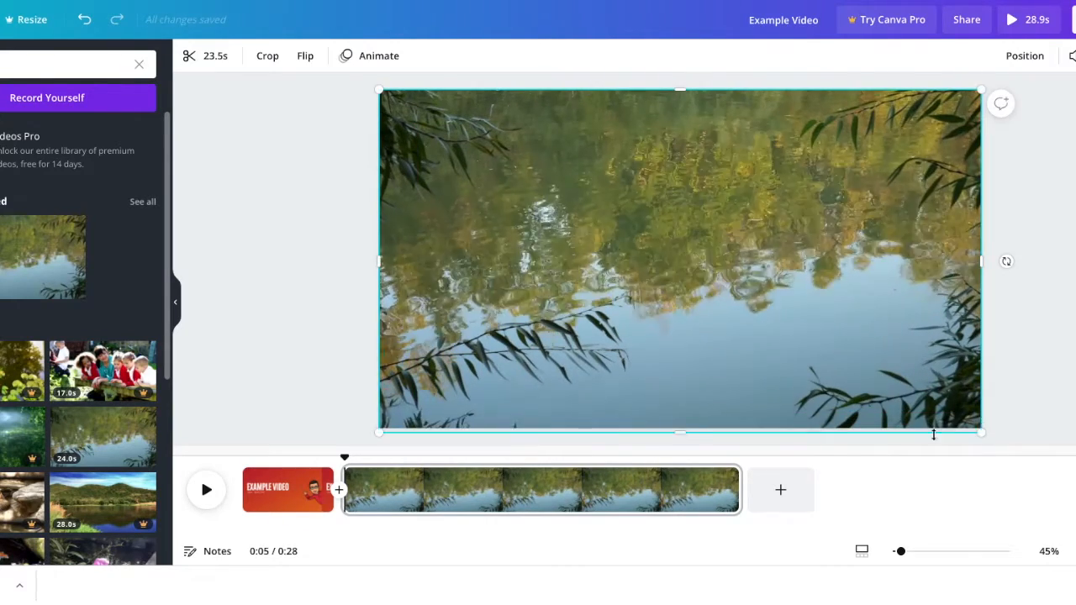
- Add a third page and place the tadpole clip from the pond results on it, enlarged to fill the page
{"action": "left_click", "coordinate": [780, 489]}
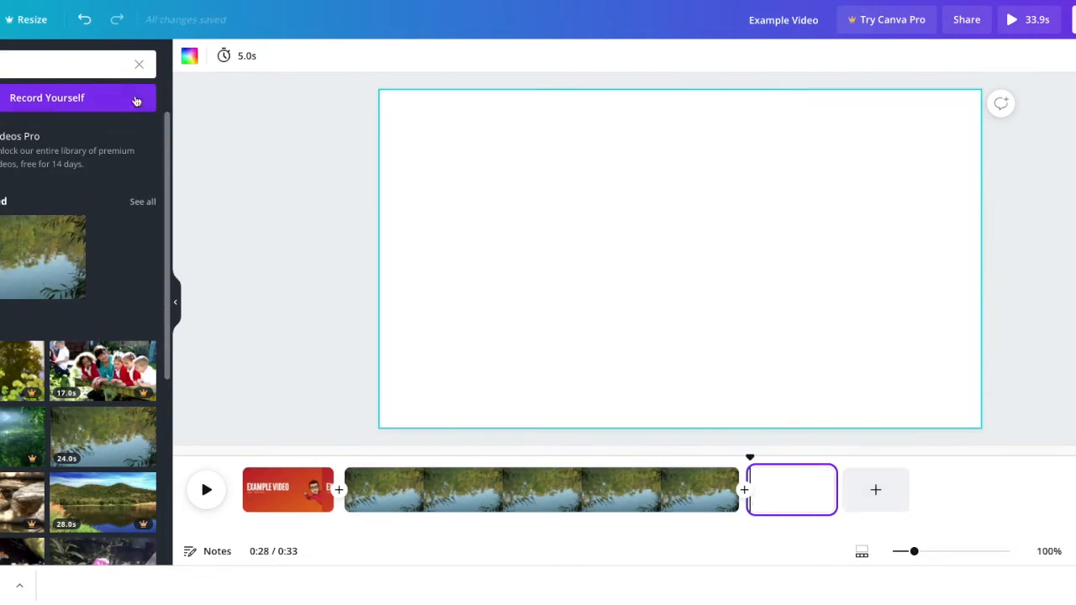
{"action": "scroll", "coordinate": [74, 312], "scroll_direction": "down", "scroll_amount": 5}
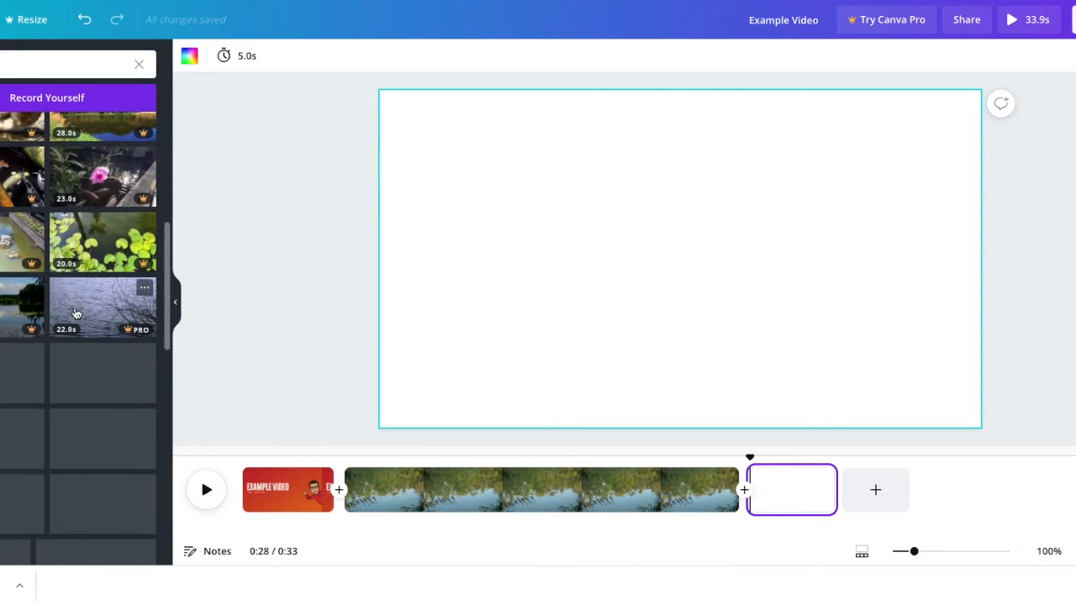
{"action": "scroll", "coordinate": [74, 312], "scroll_direction": "down", "scroll_amount": 2}
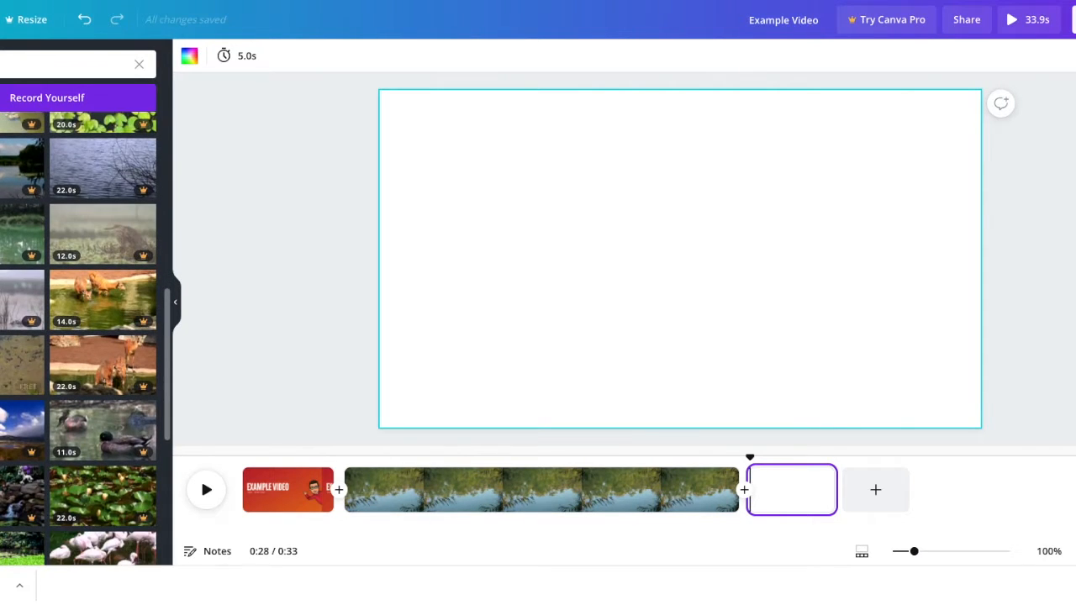
{"action": "left_click", "coordinate": [22, 363]}
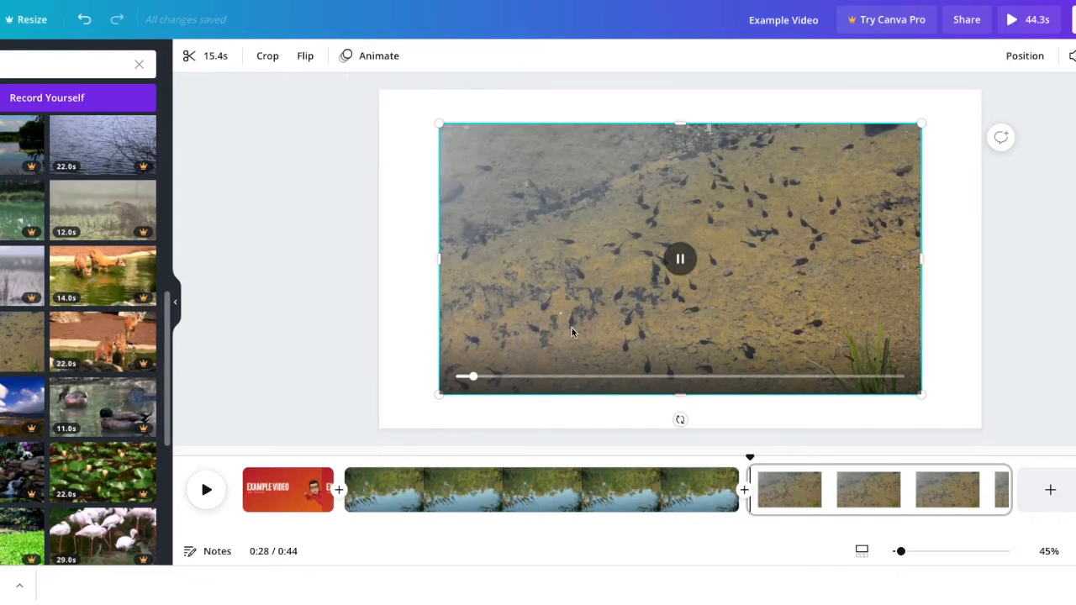
{"action": "left_click_drag", "start_coordinate": [569, 330], "coordinate": [564, 344]}
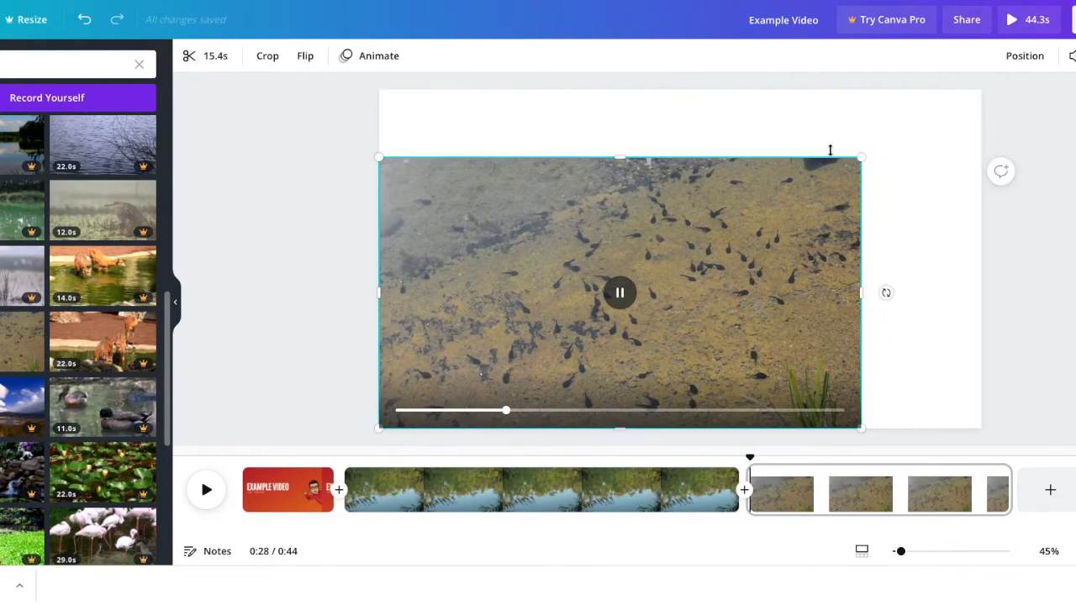
{"action": "left_click_drag", "start_coordinate": [858, 157], "coordinate": [976, 87]}
- Add a fourth page, search the videos for "frog", and insert the free 8-second brown frog clip
{"action": "left_click", "coordinate": [1050, 489]}
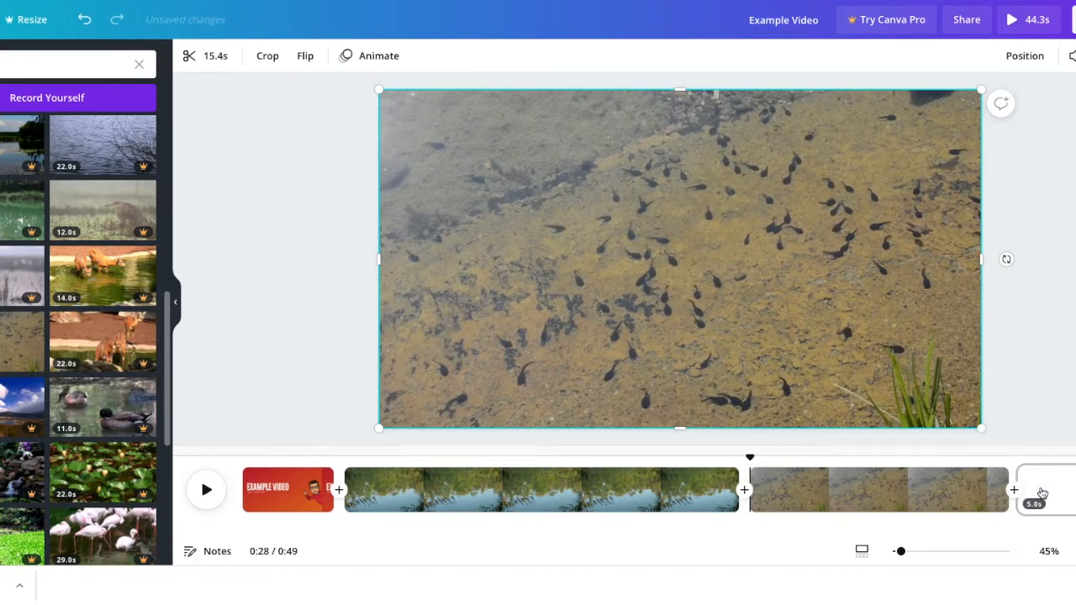
{"action": "scroll", "coordinate": [53, 374], "scroll_direction": "down", "scroll_amount": 5}
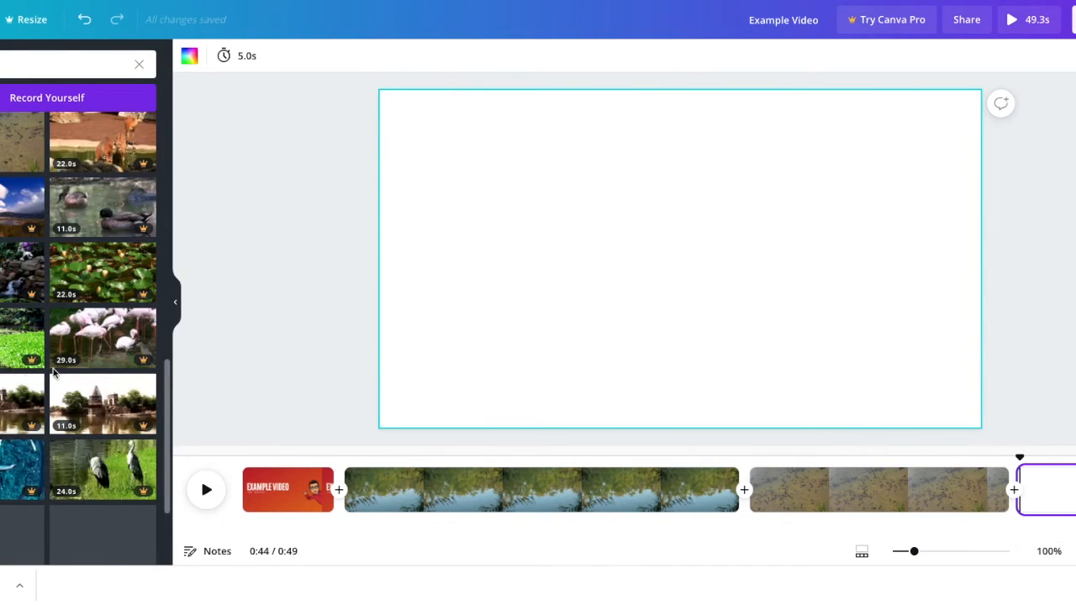
{"action": "scroll", "coordinate": [53, 374], "scroll_direction": "down", "scroll_amount": 4}
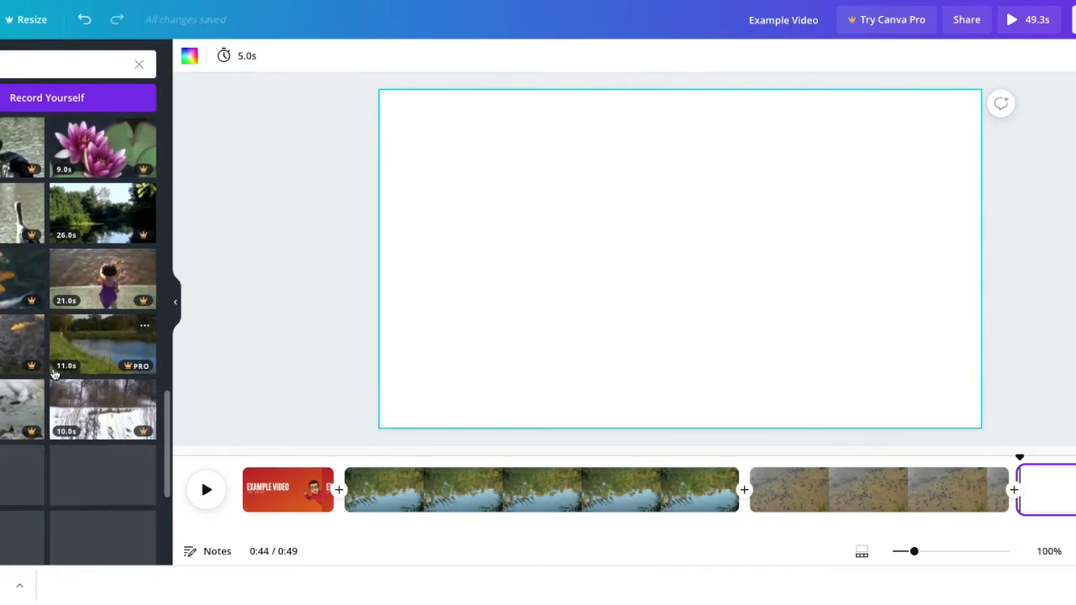
{"action": "scroll", "coordinate": [52, 374], "scroll_direction": "down", "scroll_amount": 4}
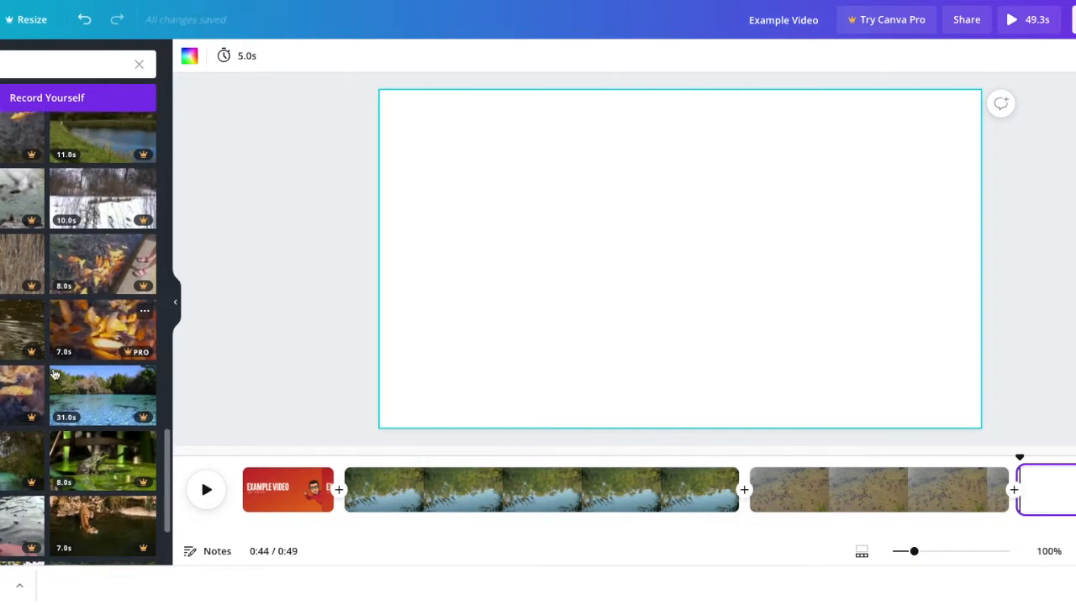
{"action": "scroll", "coordinate": [53, 374], "scroll_direction": "down", "scroll_amount": 5}
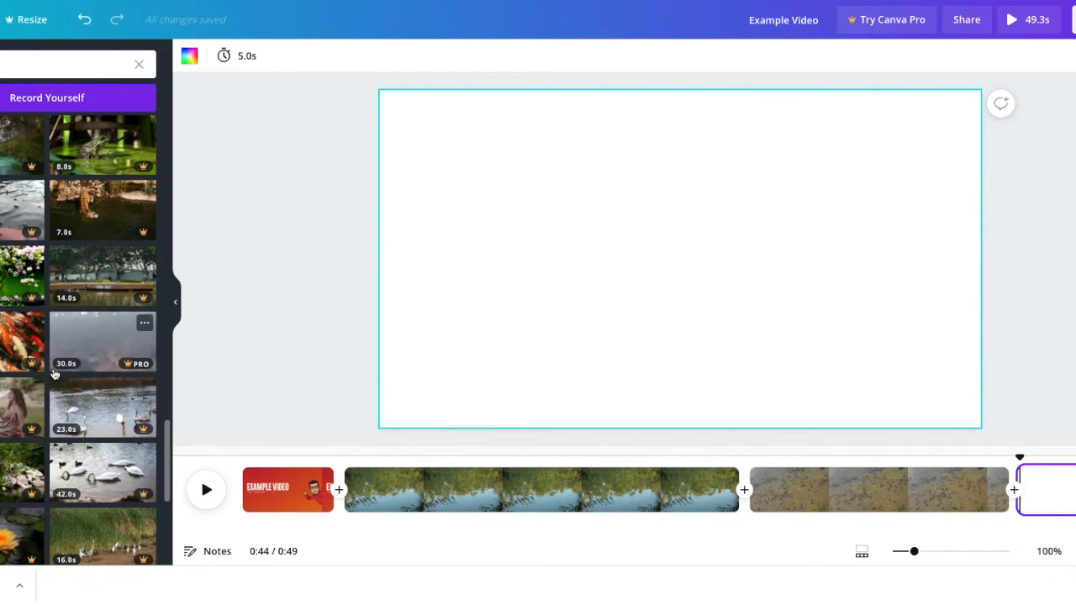
{"action": "left_click", "coordinate": [67, 65]}
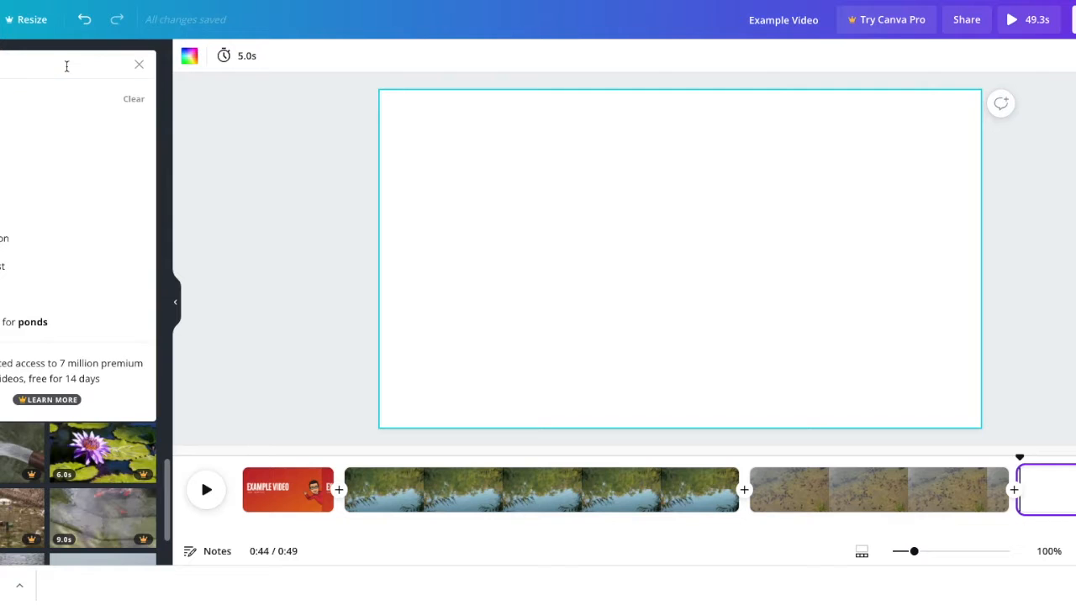
{"action": "type", "text": "frog"}
{"action": "key", "text": "Return"}
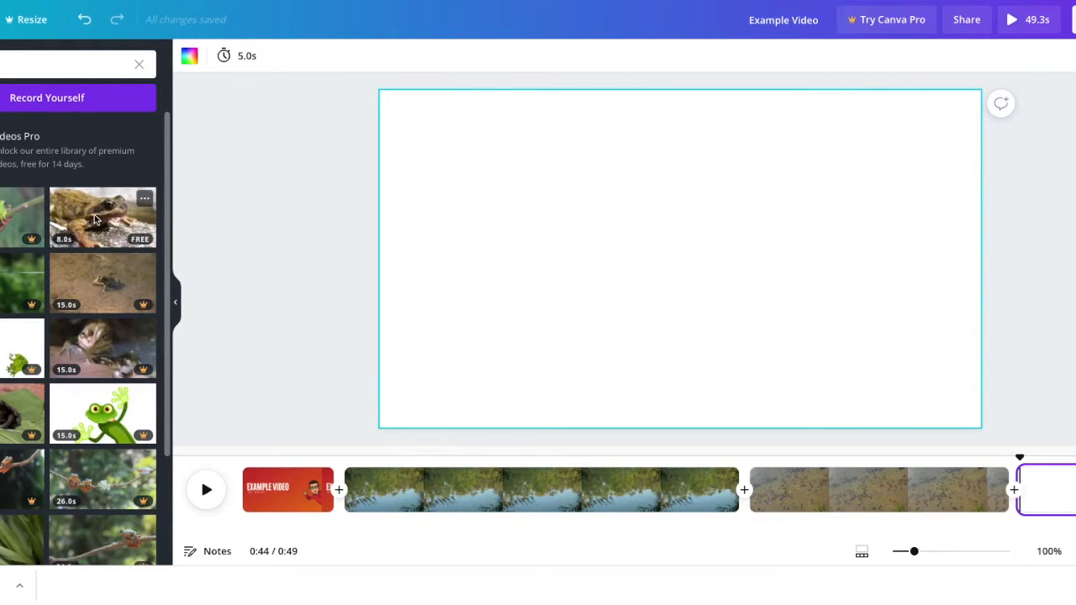
{"action": "left_click", "coordinate": [96, 216]}
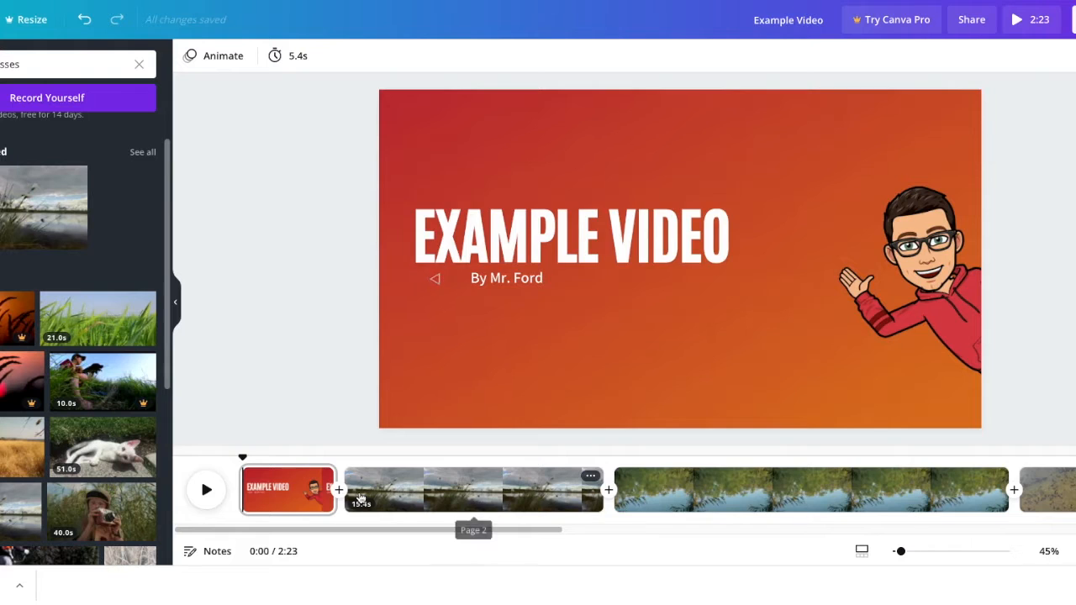
- Move the aerial forest clip directly after the title page in the timeline
{"action": "scroll", "coordinate": [359, 499], "scroll_direction": "right", "scroll_amount": 5}
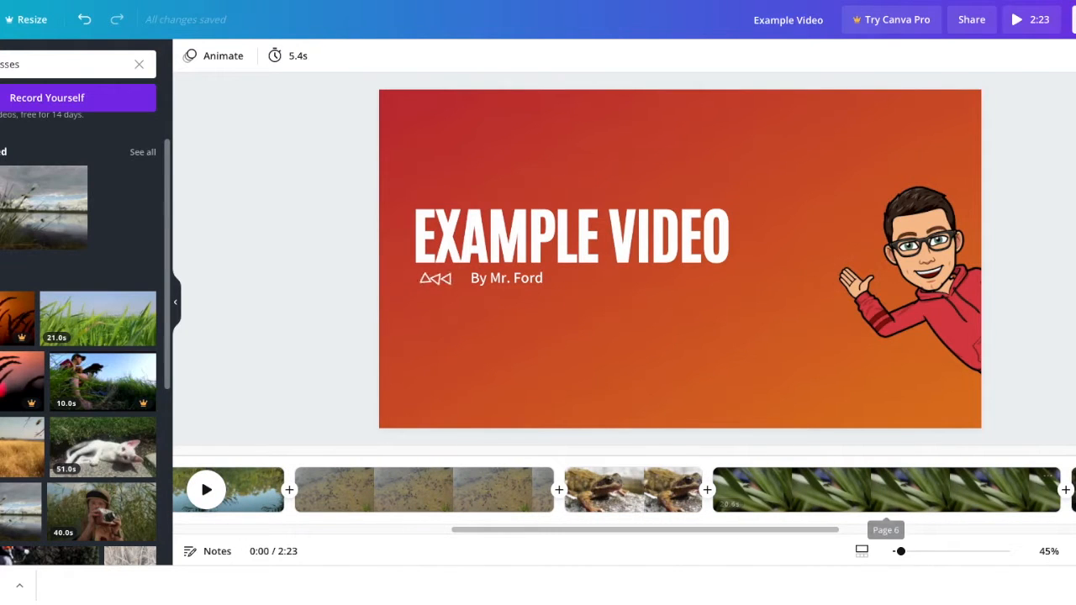
{"action": "left_click_drag", "start_coordinate": [734, 459], "coordinate": [786, 502]}
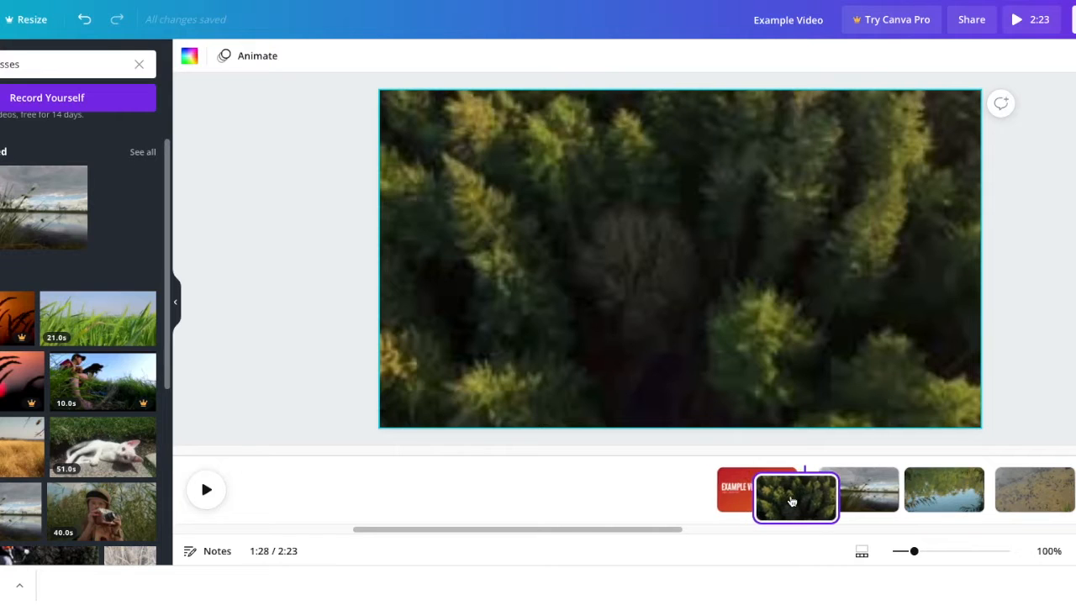
{"action": "left_click", "coordinate": [223, 428]}
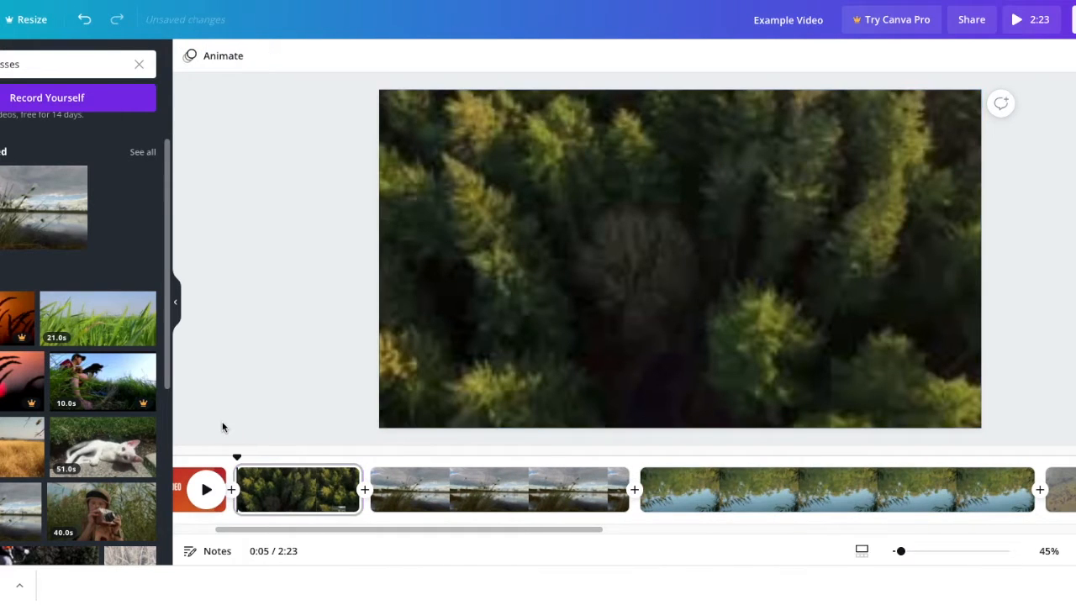
- Move the pond reflection clip between the forest clip and the grassy lakeshore clip
{"action": "left_click", "coordinate": [429, 496]}
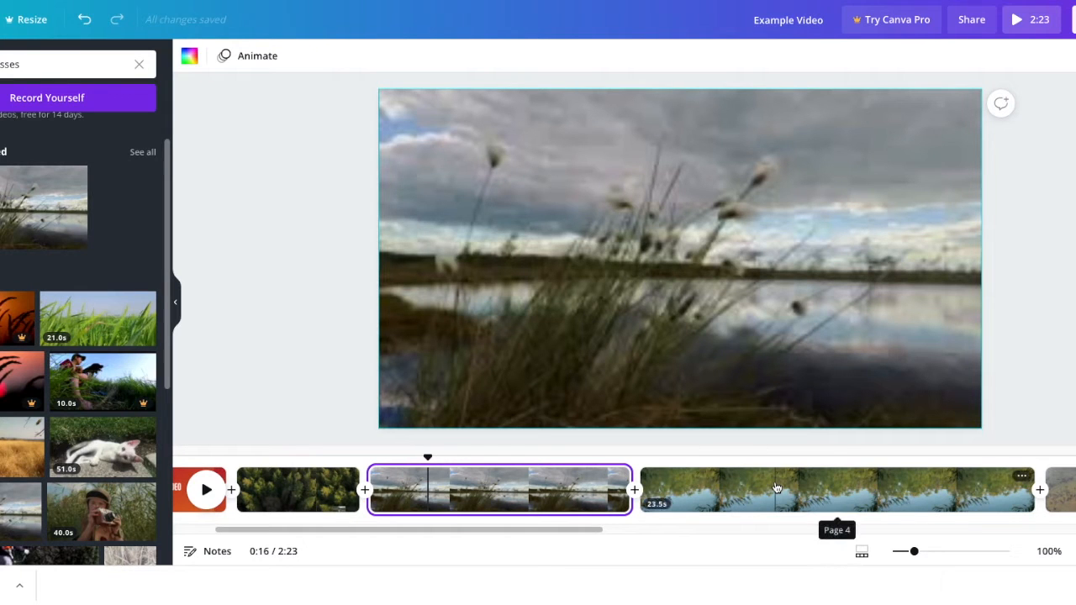
{"action": "left_click_drag", "start_coordinate": [412, 467], "coordinate": [527, 498]}
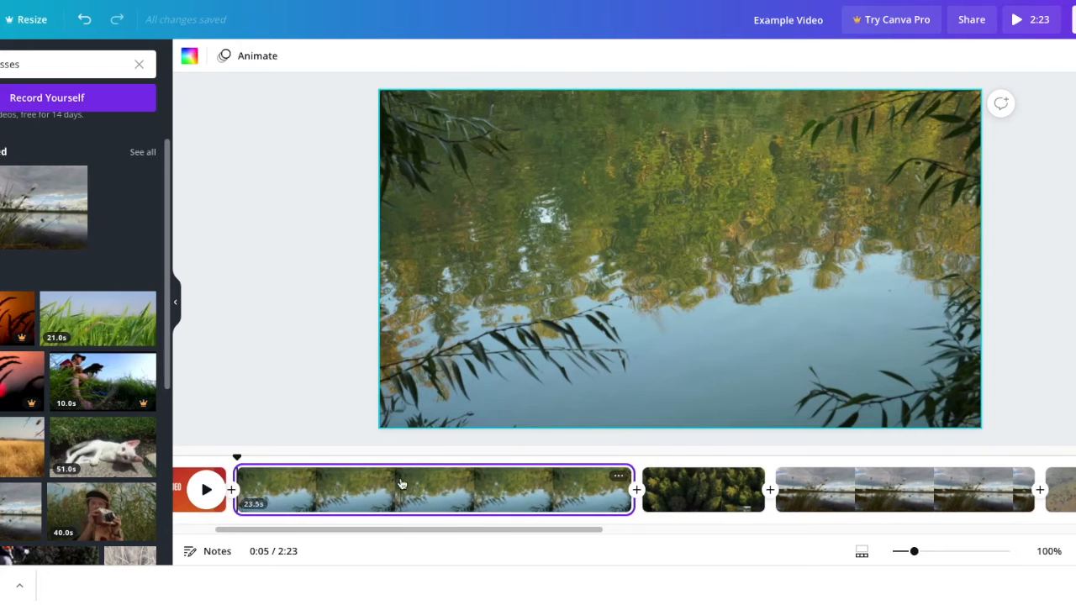
{"action": "left_click_drag", "start_coordinate": [402, 494], "coordinate": [527, 484]}
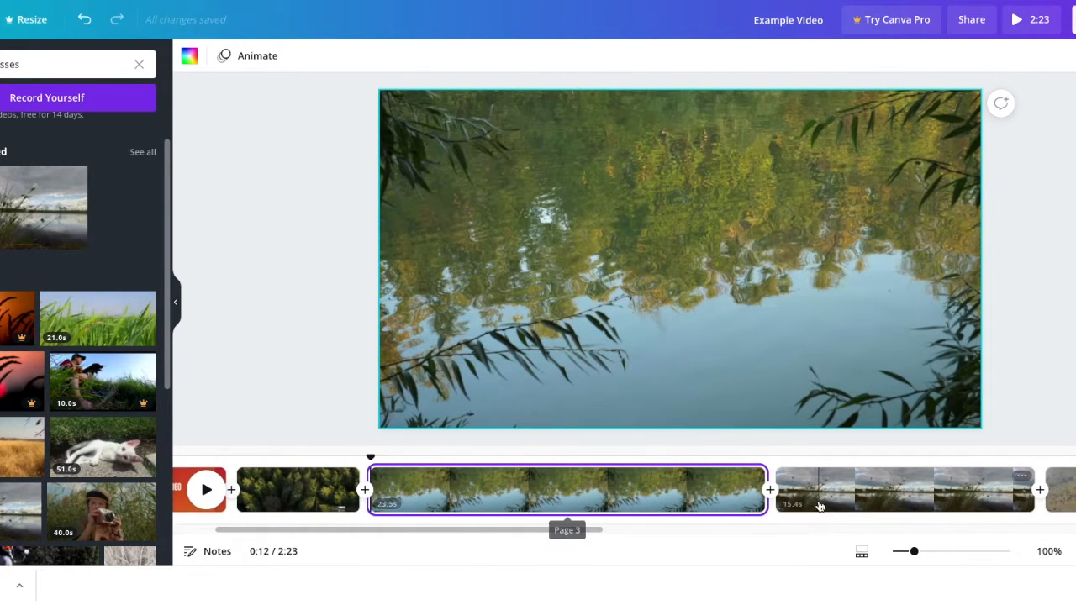
- Move the clip of the frog on green leaves directly before the tadpole clip, and the flying birds clip directly after the brown frog clip
{"action": "scroll", "coordinate": [820, 505], "scroll_direction": "right", "scroll_amount": 10}
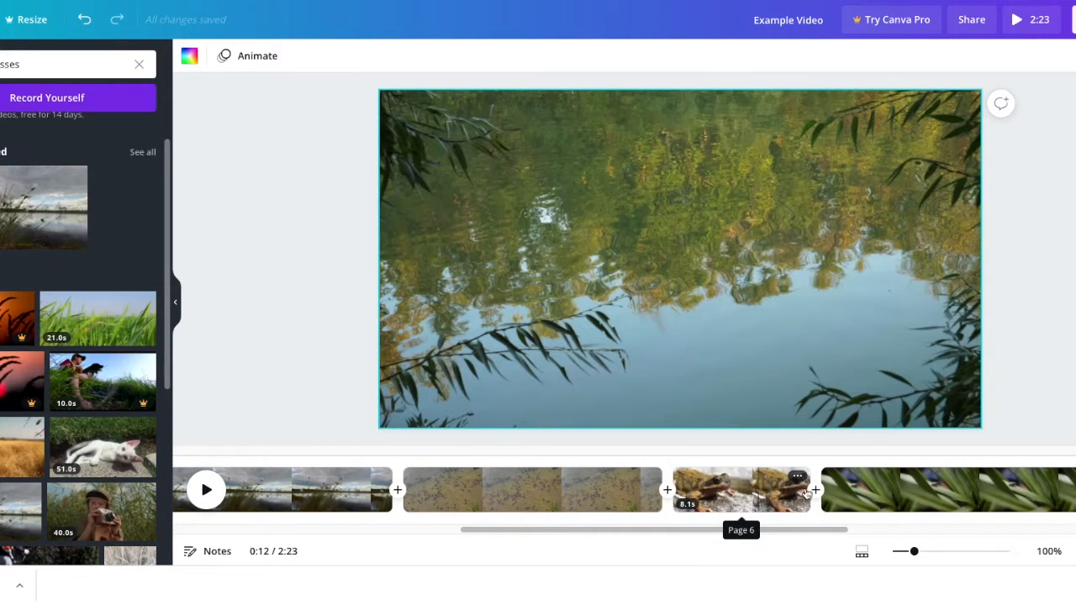
{"action": "left_click_drag", "start_coordinate": [539, 441], "coordinate": [869, 481]}
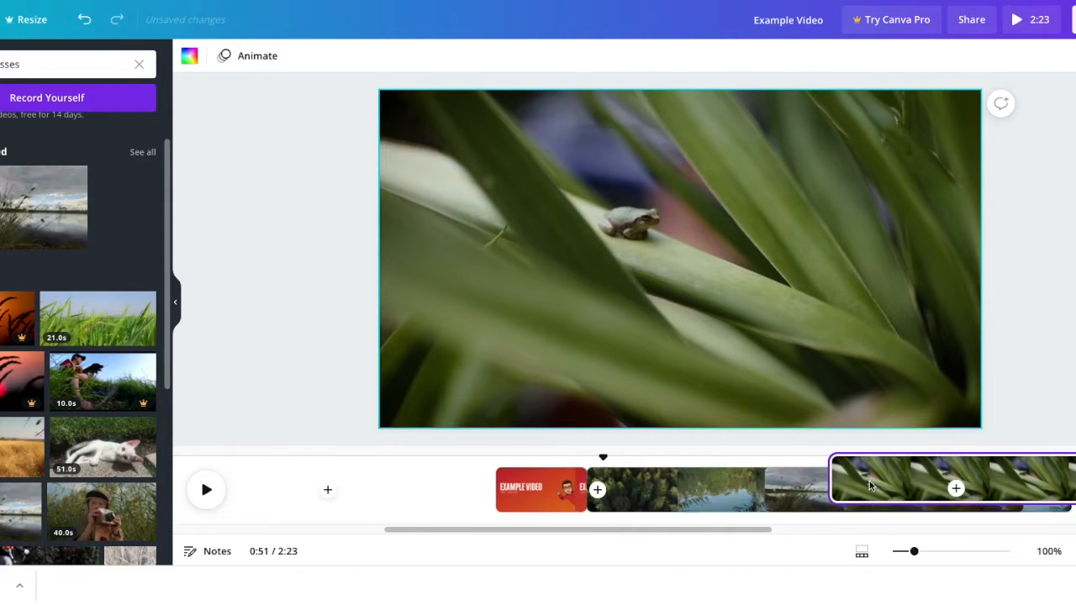
{"action": "scroll", "coordinate": [751, 524], "scroll_direction": "right", "scroll_amount": 2}
{"action": "scroll", "coordinate": [743, 521], "scroll_direction": "right", "scroll_amount": 5}
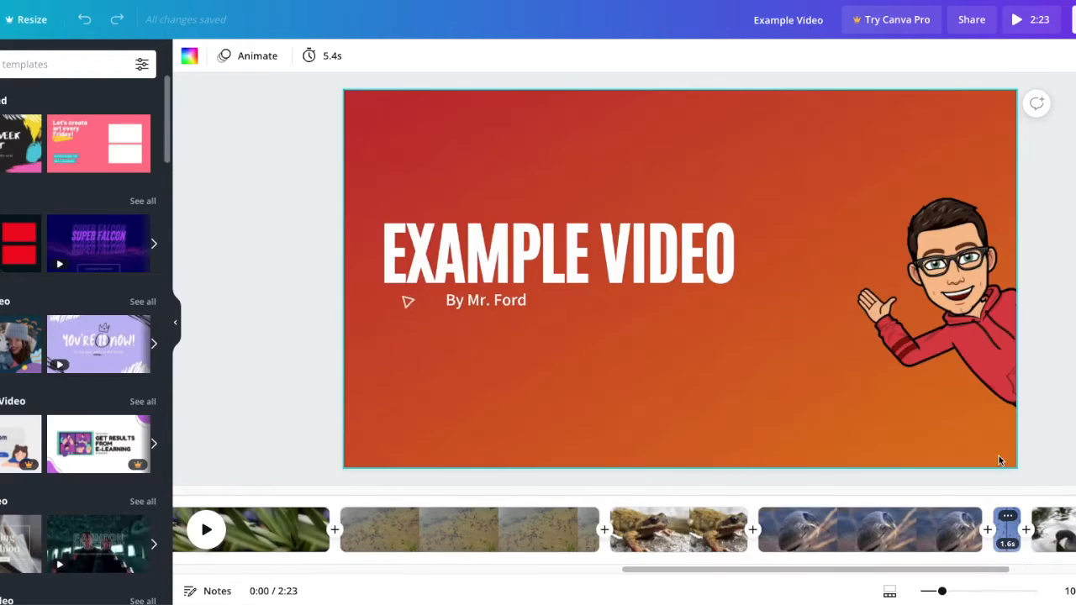
{"action": "left_click_drag", "start_coordinate": [1003, 528], "coordinate": [807, 530]}
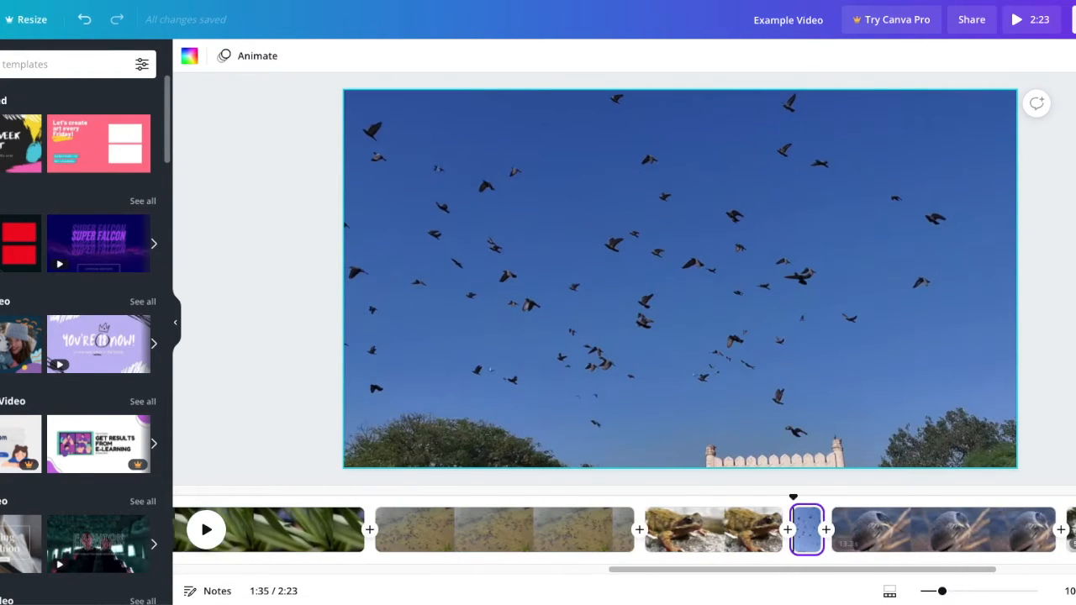
- Move the duck clip directly after the flying birds clip and briefly preview it
{"action": "scroll", "coordinate": [874, 528], "scroll_direction": "right", "scroll_amount": 5}
{"action": "left_click_drag", "start_coordinate": [875, 527], "coordinate": [843, 526]}
{"action": "scroll", "coordinate": [336, 538], "scroll_direction": "left", "scroll_amount": 10}
{"action": "left_click", "coordinate": [206, 530]}
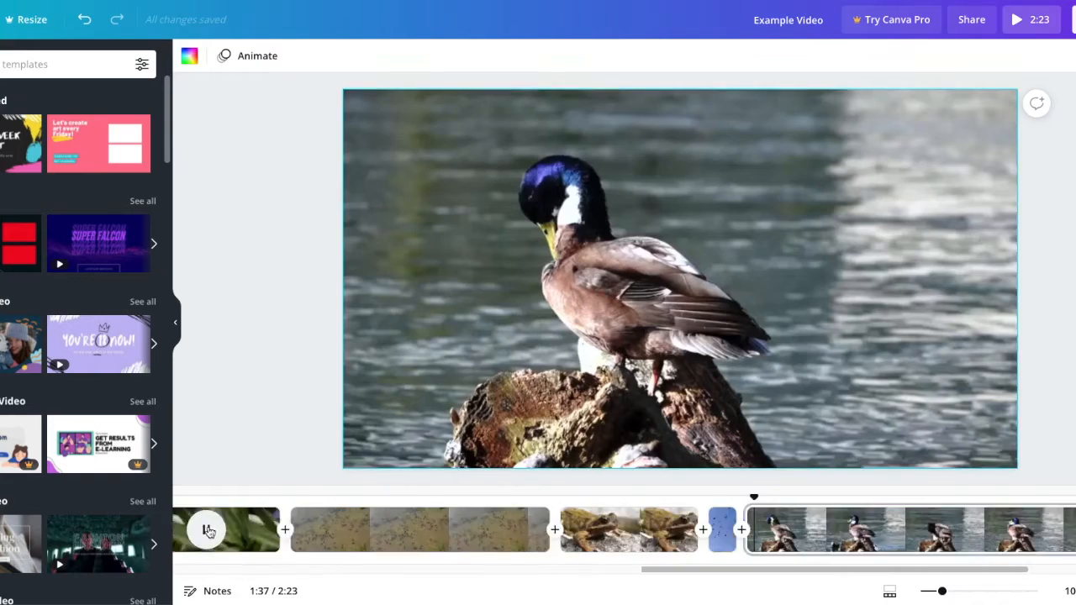
{"action": "left_click", "coordinate": [206, 531]}
- Play the video from the title page and delete the aerial forest clip that follows it
{"action": "scroll", "coordinate": [290, 532], "scroll_direction": "left", "scroll_amount": 10}
{"action": "left_click", "coordinate": [290, 531]}
{"action": "left_click", "coordinate": [203, 531]}
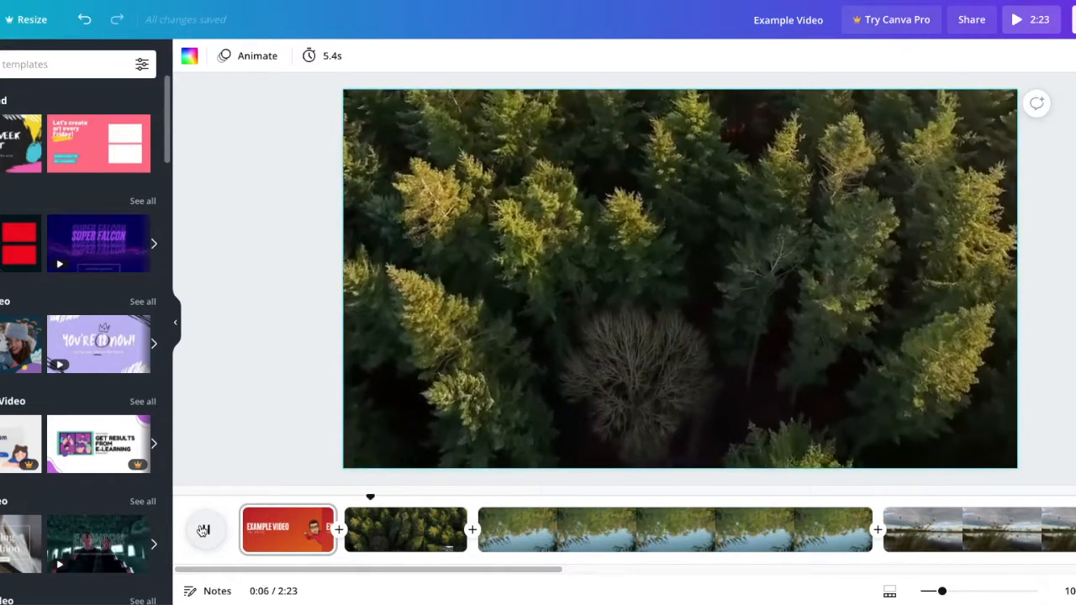
{"action": "left_click", "coordinate": [417, 542]}
{"action": "key", "text": "Delete"}
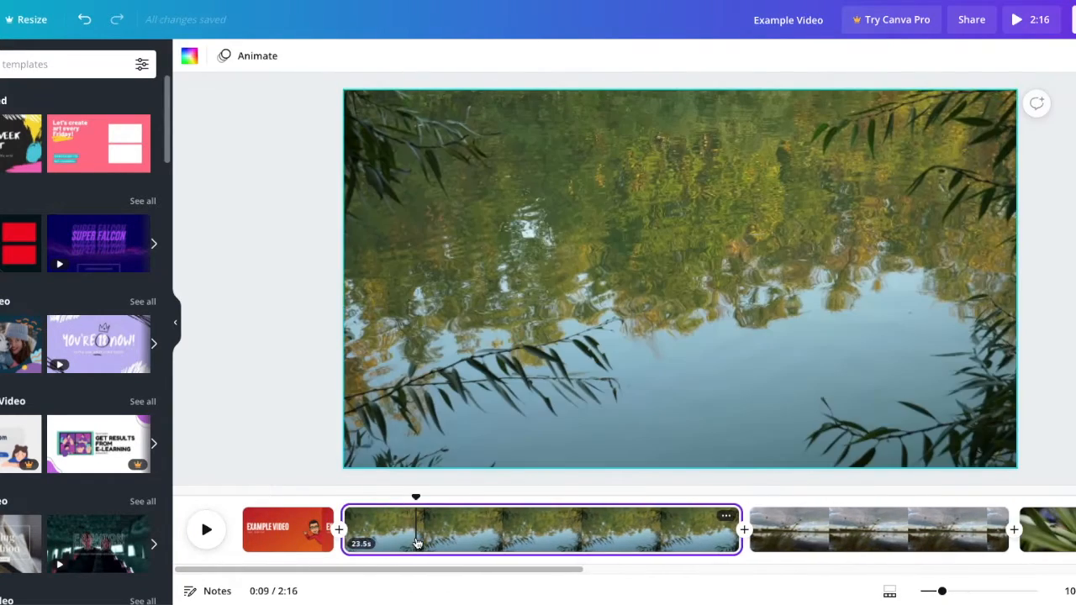
- Trim the end of the pond reflection clip so that it lasts 2.5 s
{"action": "left_click", "coordinate": [235, 504]}
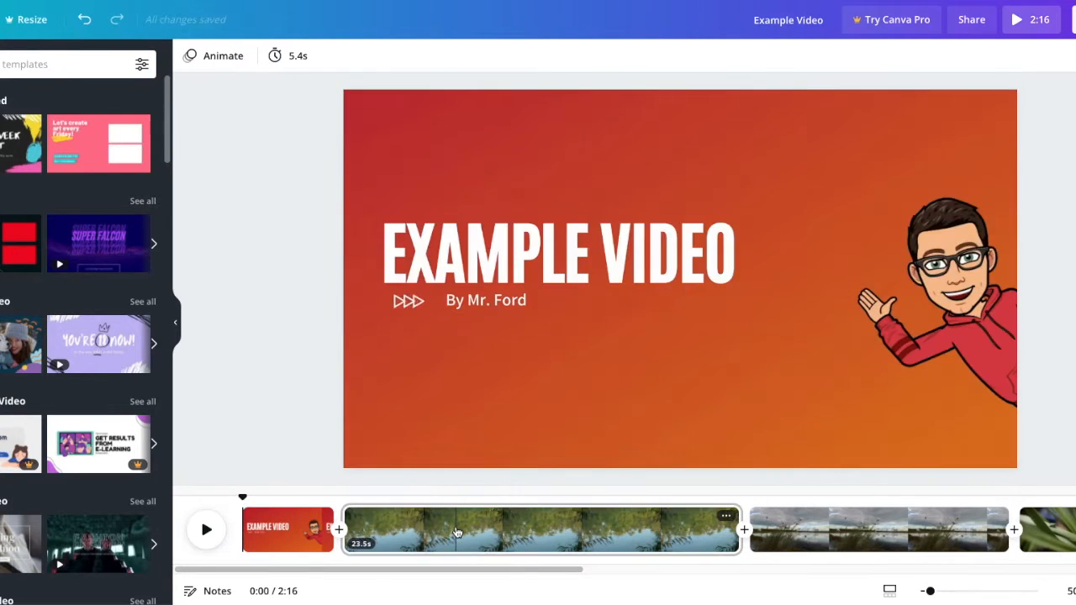
{"action": "left_click", "coordinate": [456, 532]}
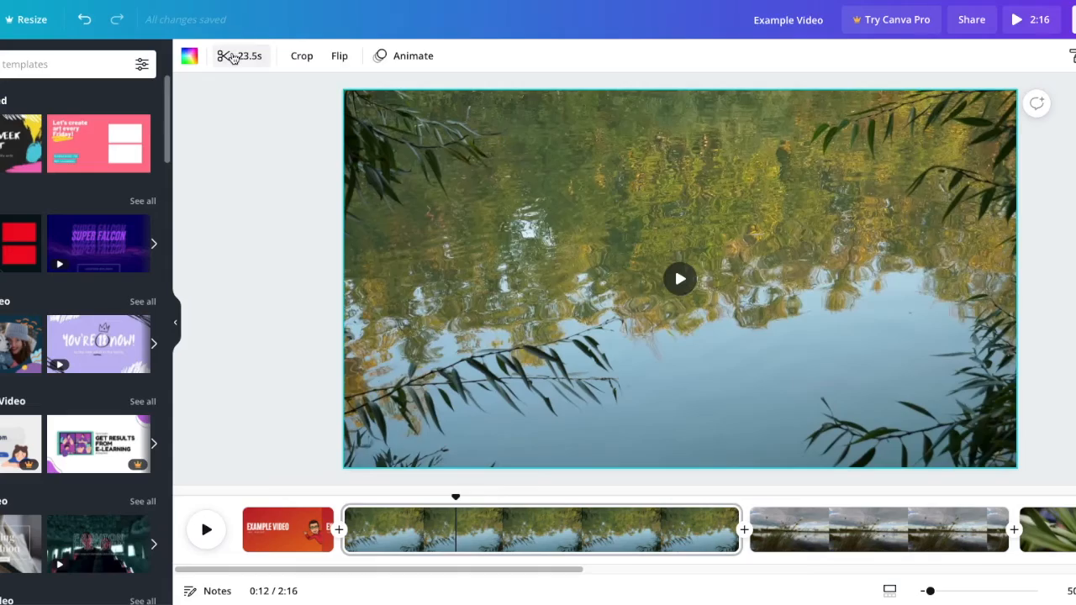
{"action": "left_click", "coordinate": [232, 57]}
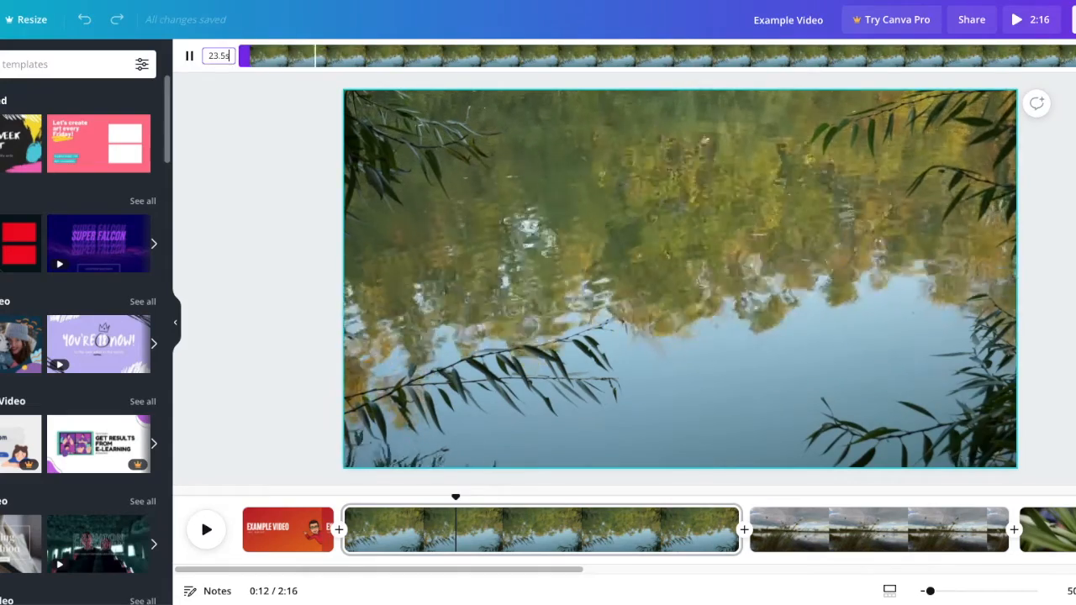
{"action": "left_click_drag", "start_coordinate": [1073, 50], "coordinate": [349, 36]}
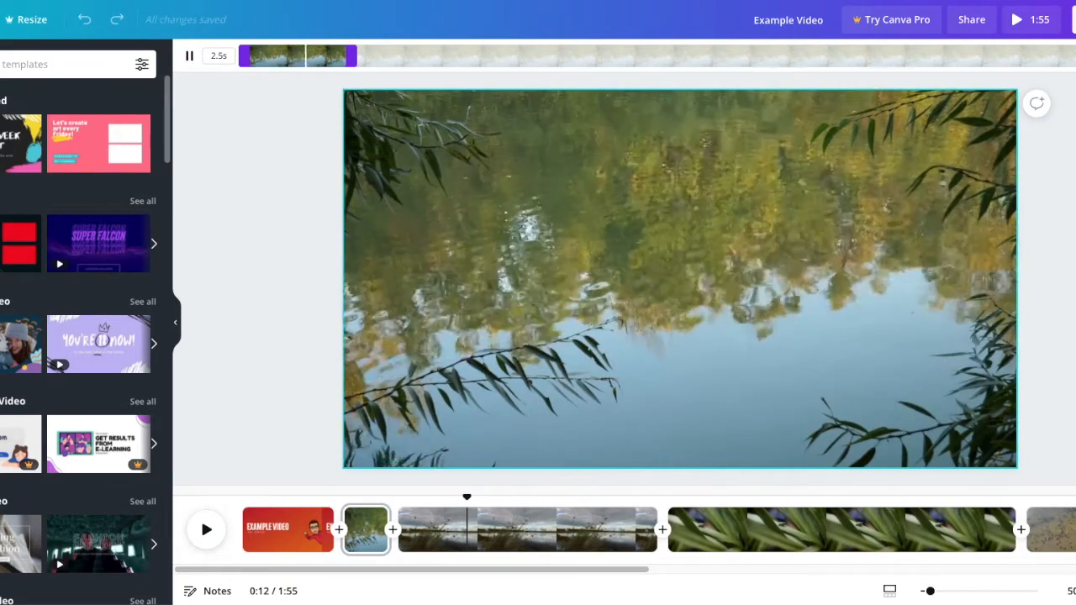
{"action": "left_click", "coordinate": [1074, 56]}
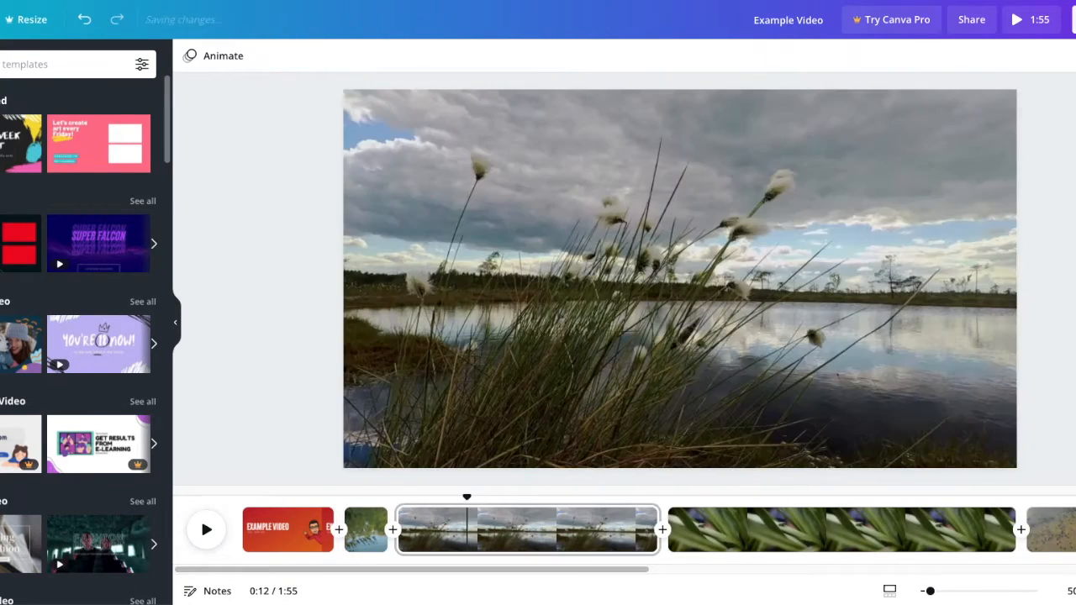
- Shorten the grassy lakeshore clip to 2.5 s by trimming its end
{"action": "left_click", "coordinate": [557, 537]}
{"action": "left_click", "coordinate": [519, 344]}
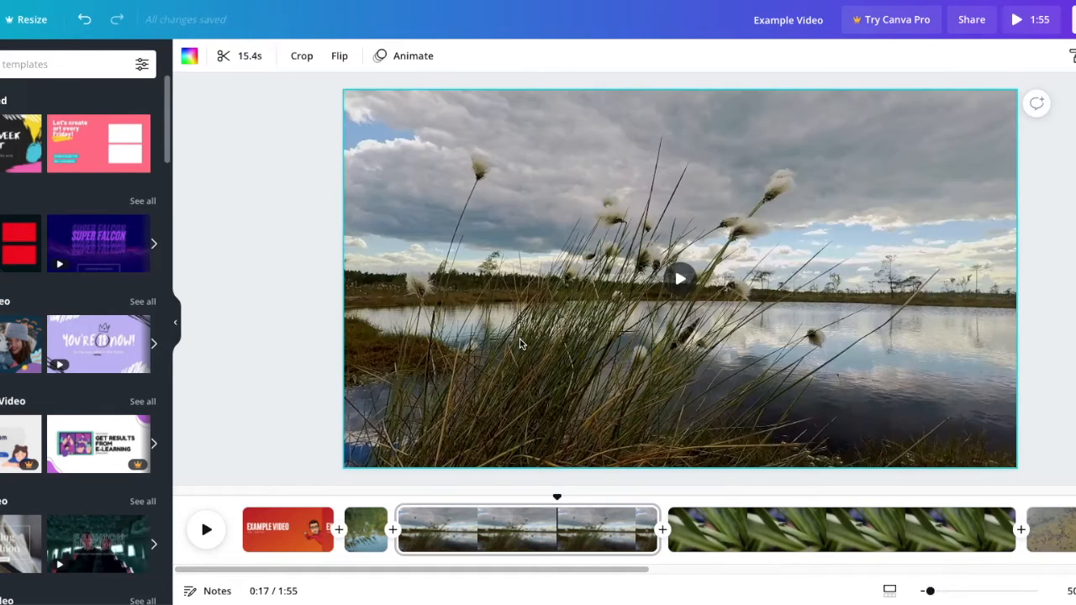
{"action": "left_click", "coordinate": [233, 63]}
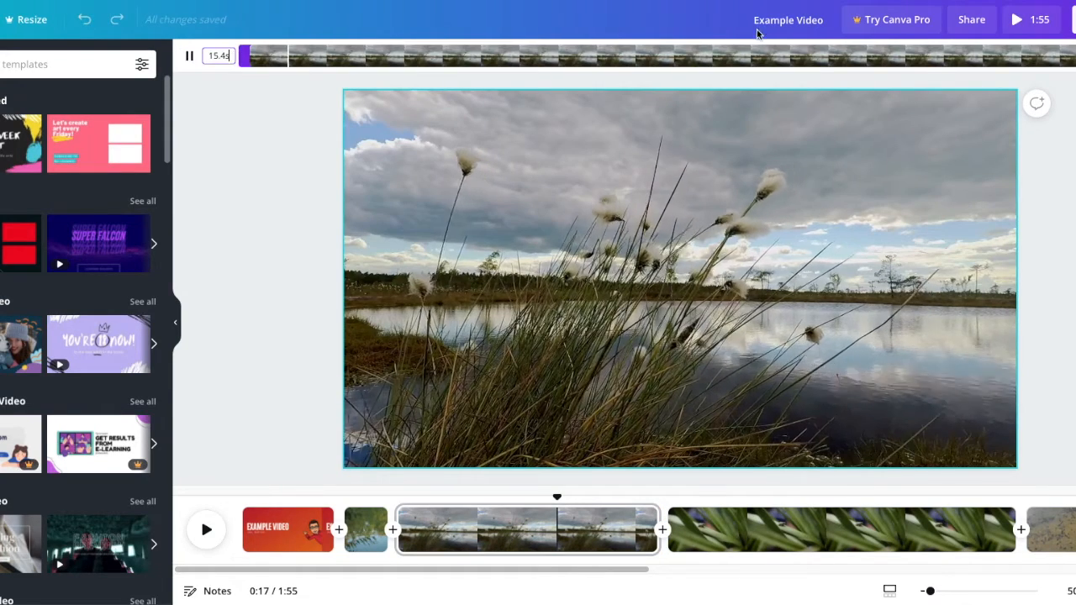
{"action": "left_click_drag", "start_coordinate": [1075, 56], "coordinate": [399, 22]}
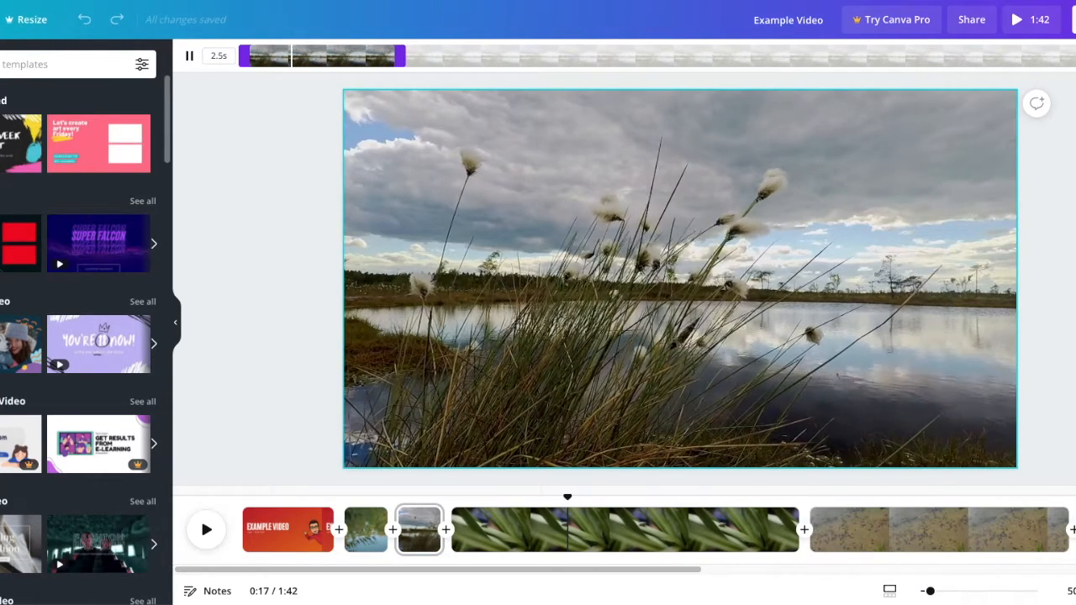
{"action": "left_click", "coordinate": [1075, 55]}
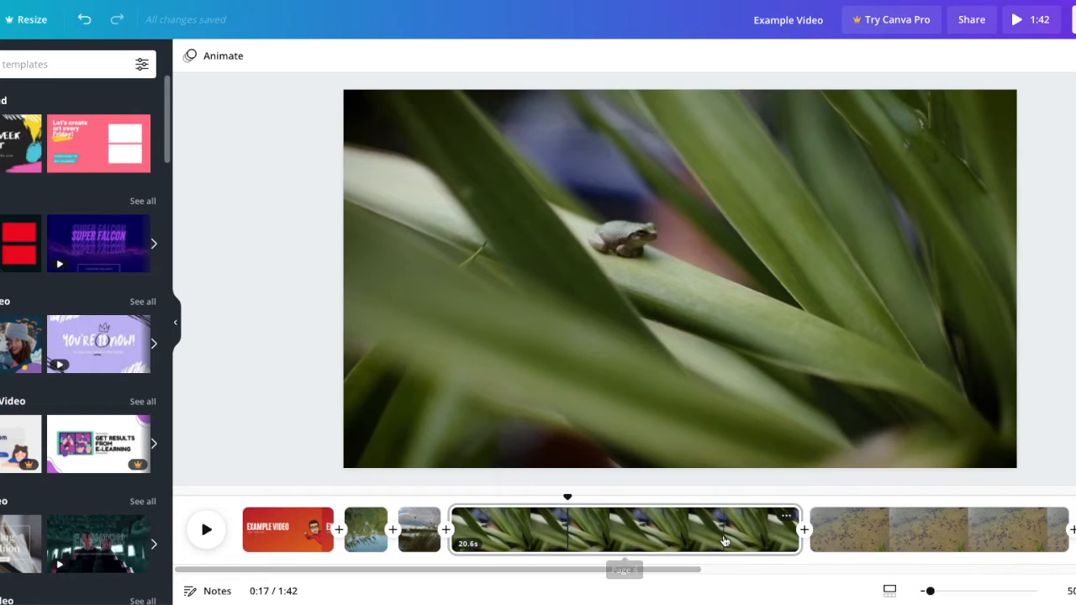
- Cut off the beginning of the clip of the frog on green leaves, leaving a duration of 13.0 s
{"action": "left_click", "coordinate": [725, 541]}
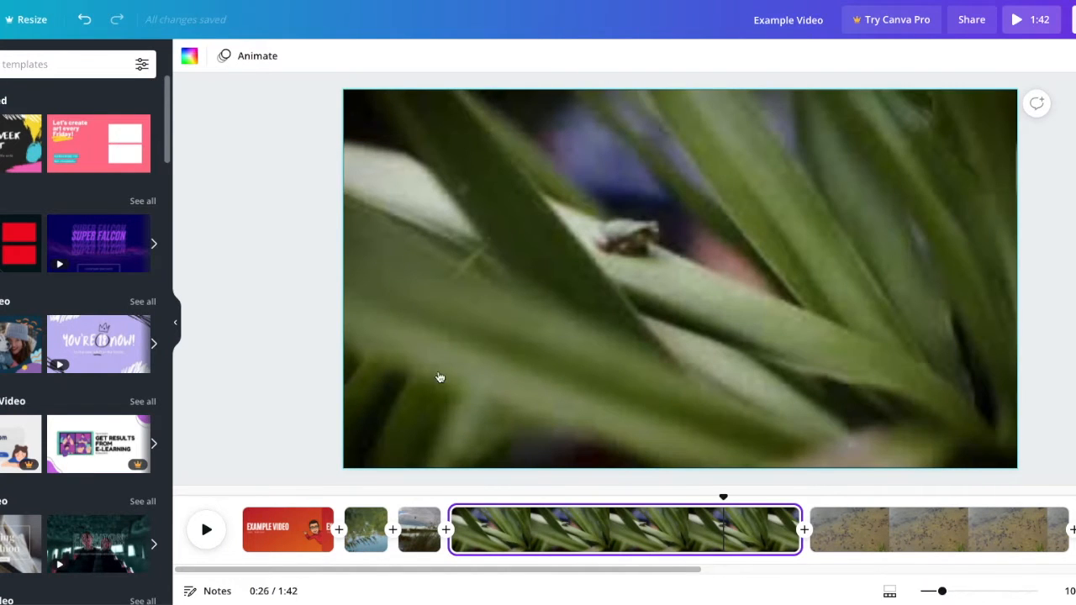
{"action": "left_click", "coordinate": [512, 386]}
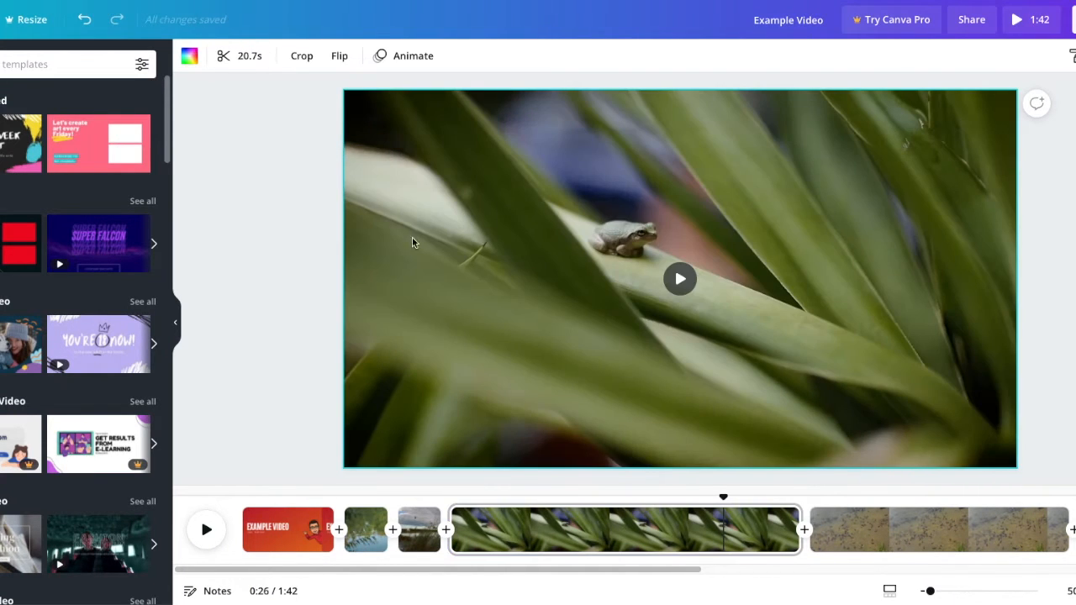
{"action": "left_click", "coordinate": [247, 56]}
{"action": "left_click_drag", "start_coordinate": [247, 55], "coordinate": [574, 56]}
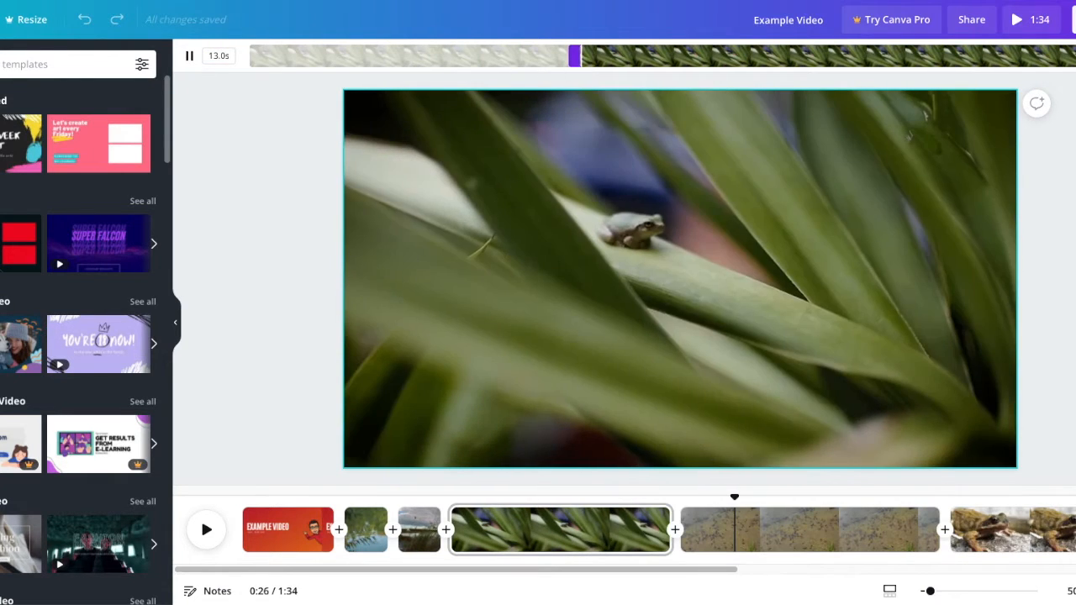
{"action": "left_click", "coordinate": [1074, 56]}
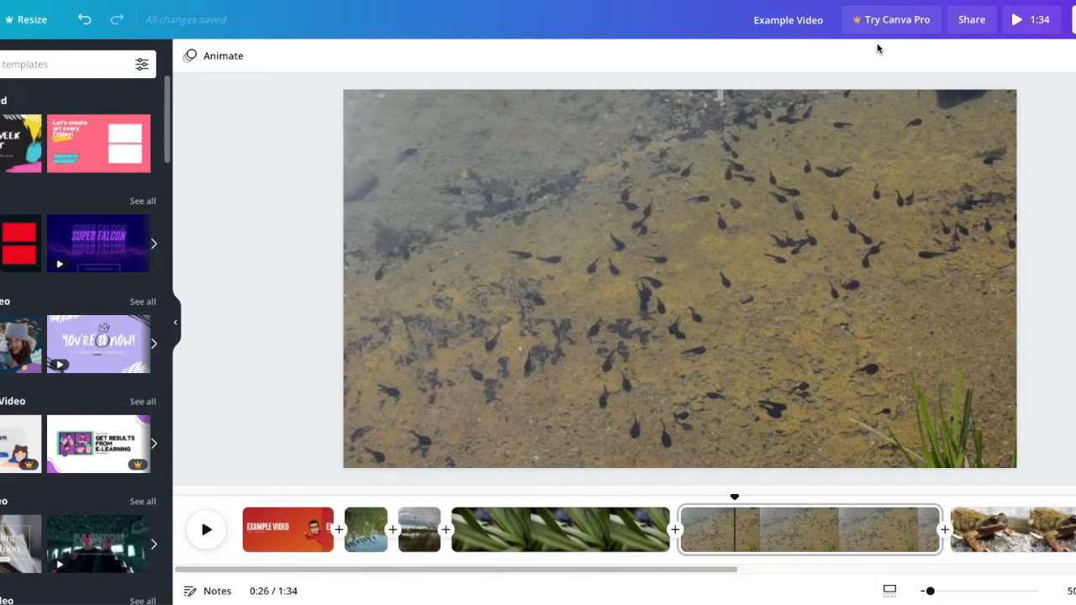
- Trim the end of the green-leaf frog clip so that only 2.5 s of footage is kept
{"action": "left_click", "coordinate": [588, 515]}
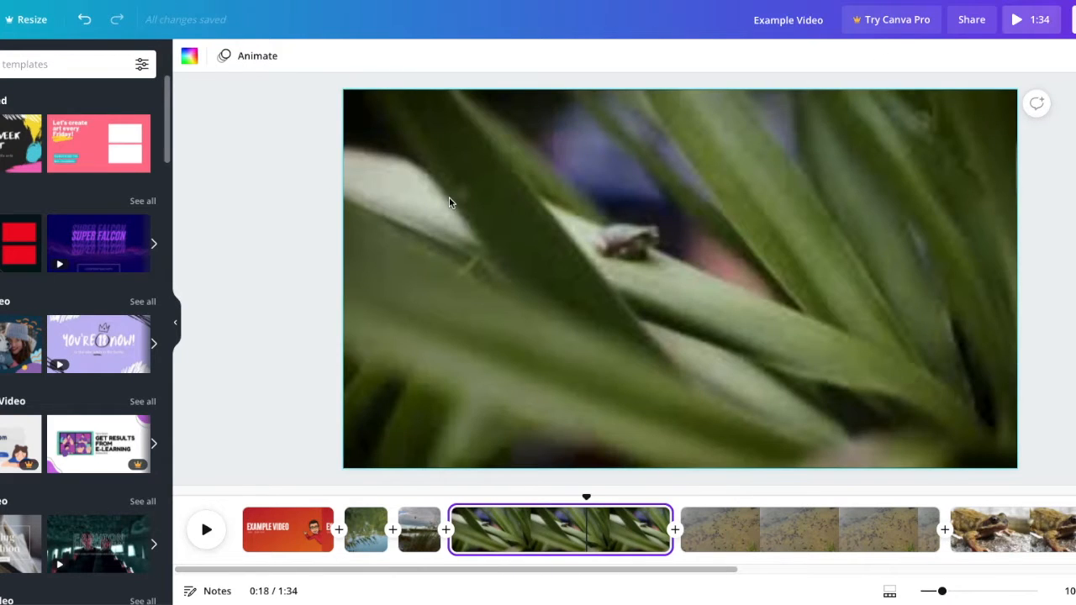
{"action": "left_click", "coordinate": [449, 197]}
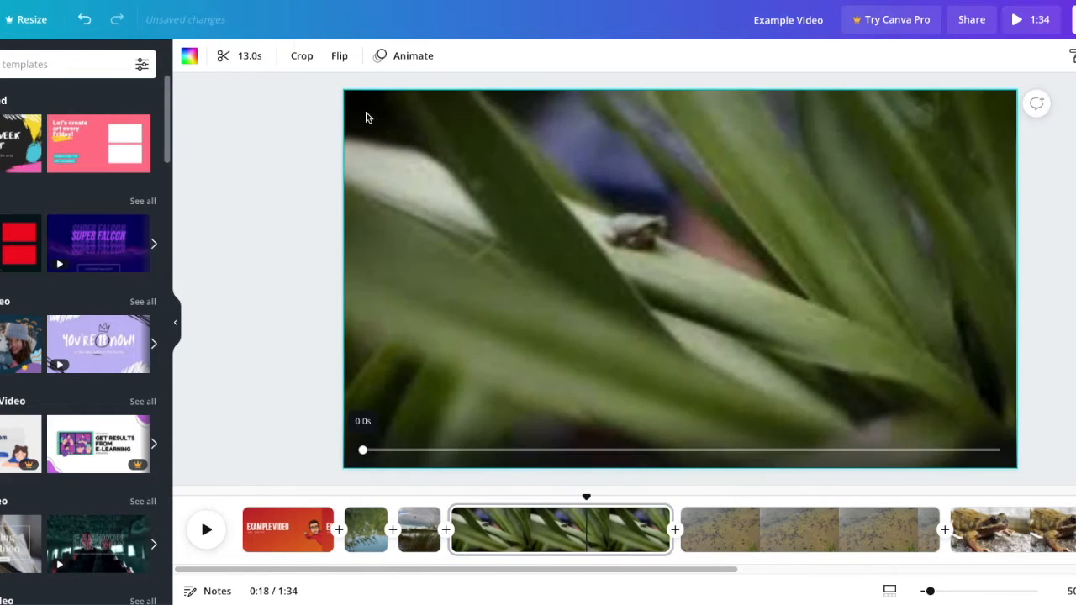
{"action": "left_click", "coordinate": [244, 56]}
{"action": "left_click_drag", "start_coordinate": [1075, 59], "coordinate": [690, 57]}
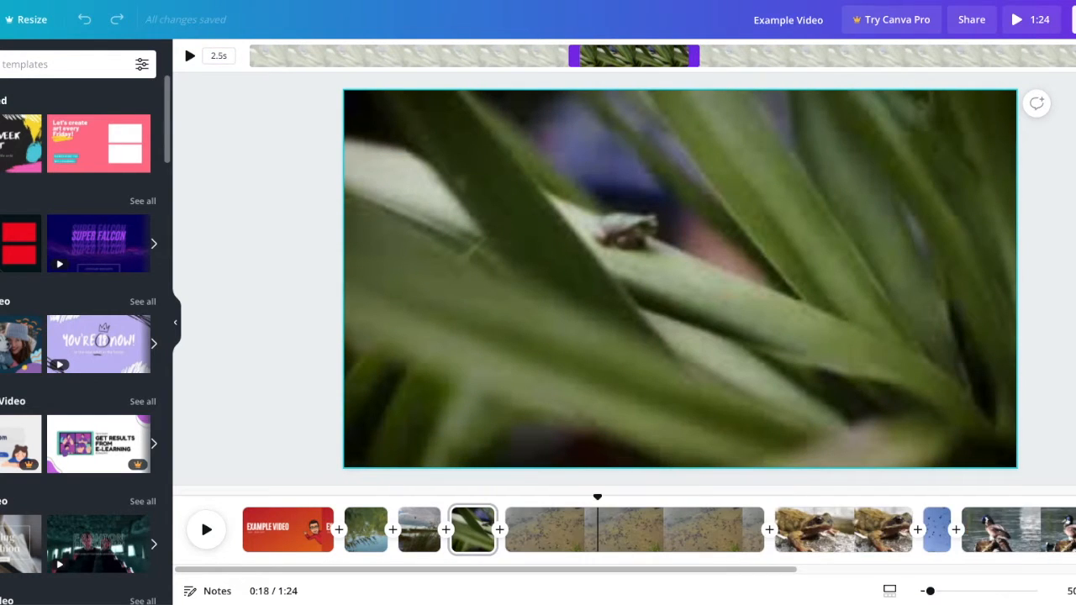
{"action": "left_click", "coordinate": [282, 408]}
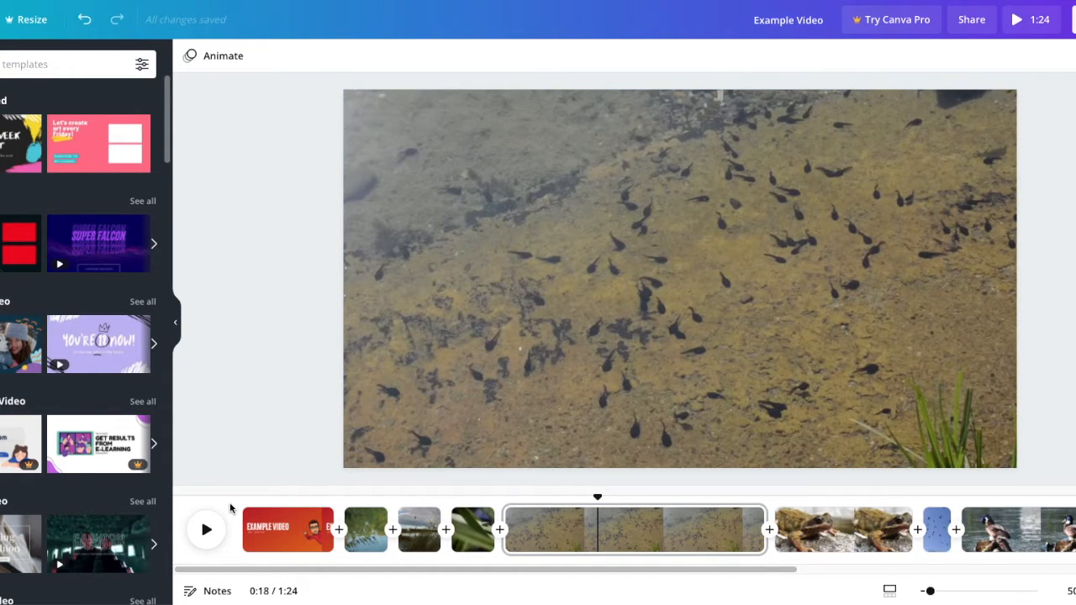
- Play the video from the title page to review the shortened clips
{"action": "left_click_drag", "start_coordinate": [308, 486], "coordinate": [220, 513]}
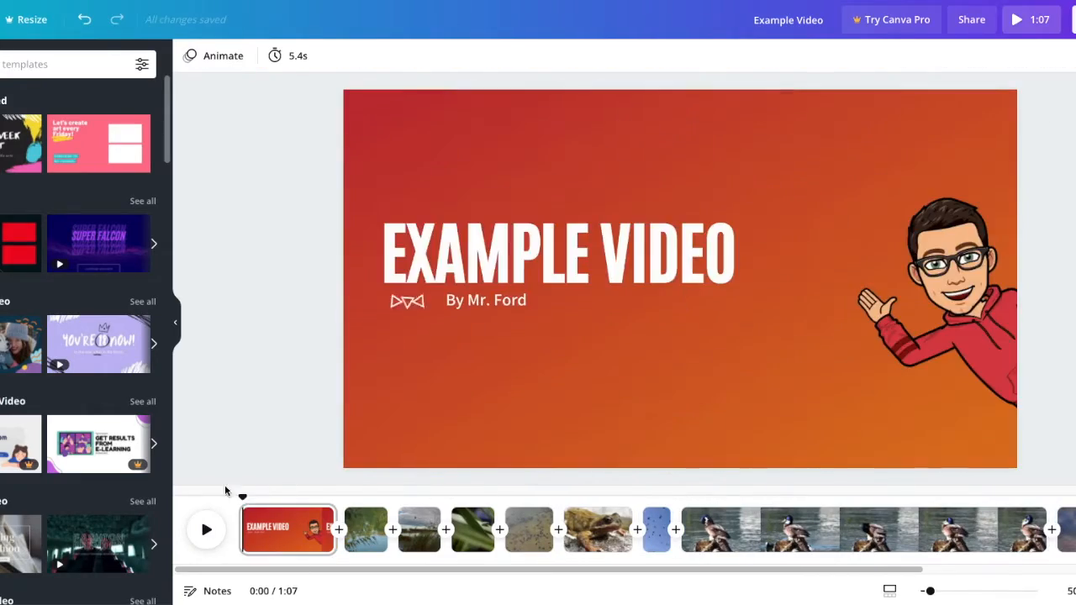
{"action": "left_click", "coordinate": [206, 530]}
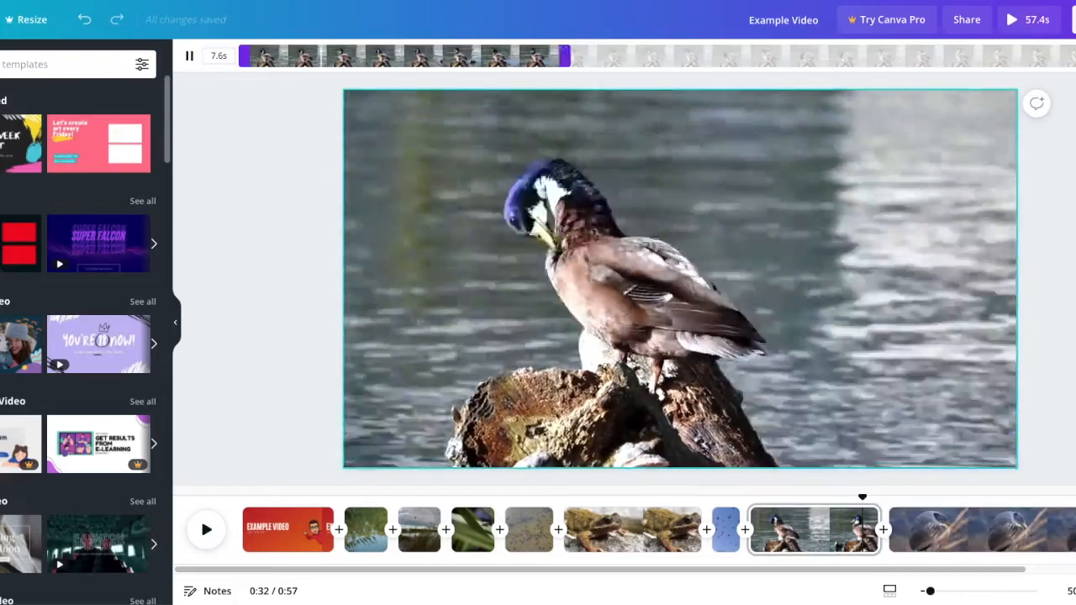
{"action": "left_click", "coordinate": [206, 529]}
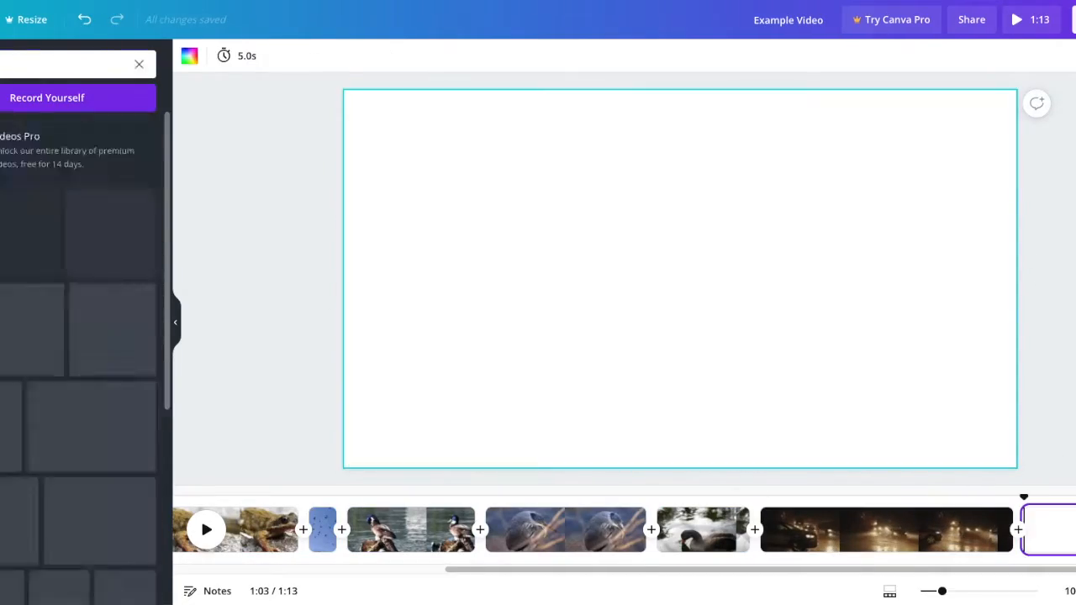
- Browse the stock videos and enlarge the rocky river clip to fill the whole page
{"action": "scroll", "coordinate": [16, 454], "scroll_direction": "down", "scroll_amount": 10}
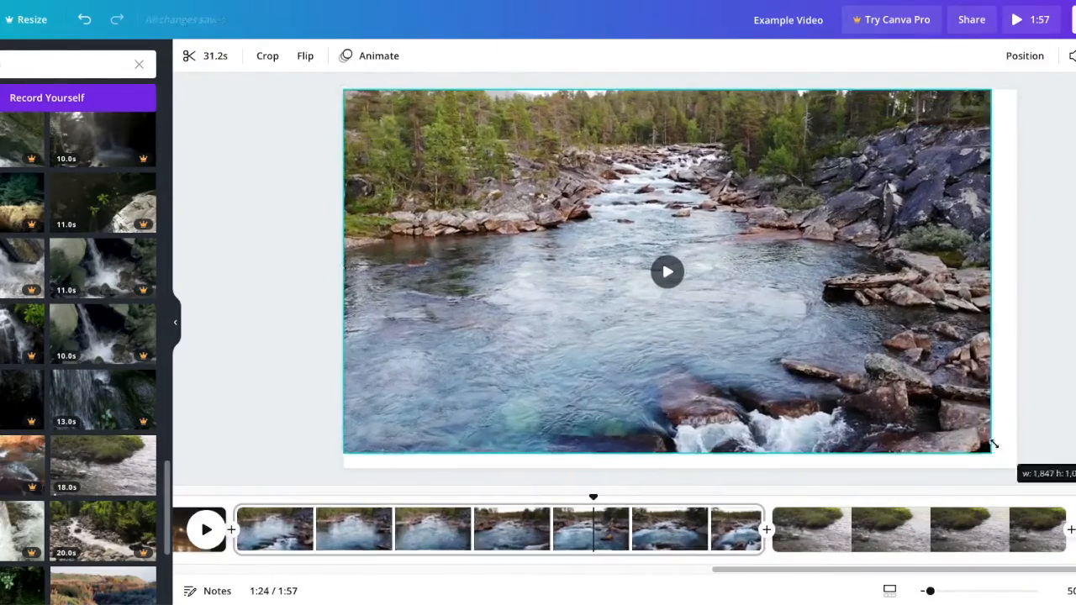
{"action": "left_click_drag", "start_coordinate": [992, 444], "coordinate": [1019, 455]}
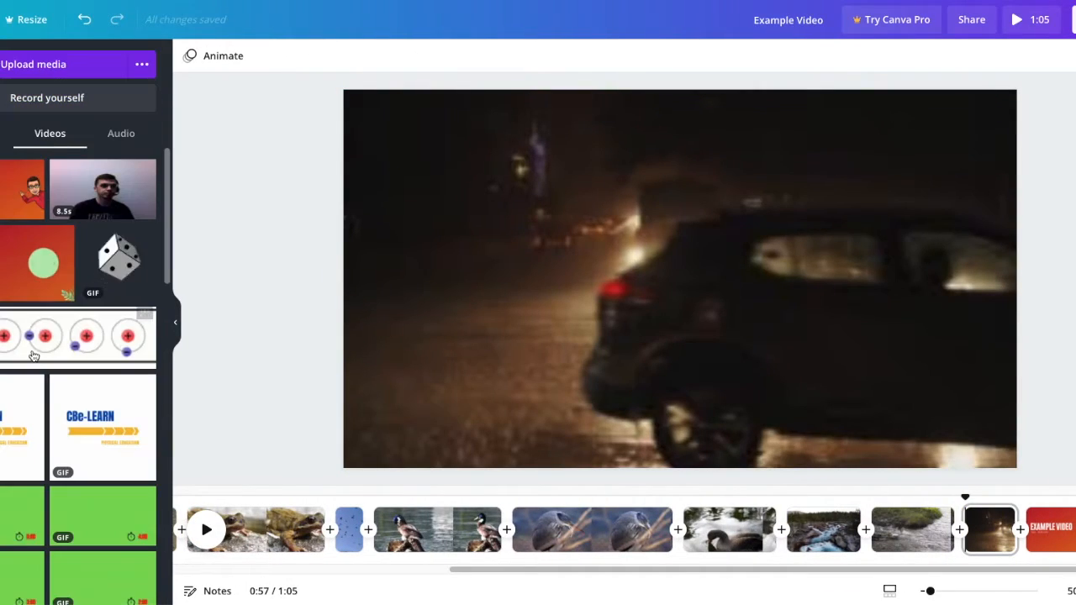
- Look through the uploaded videos for the 5.5 s city street clip
{"action": "scroll", "coordinate": [34, 356], "scroll_direction": "down", "scroll_amount": 10}
{"action": "scroll", "coordinate": [34, 357], "scroll_direction": "down", "scroll_amount": 4}
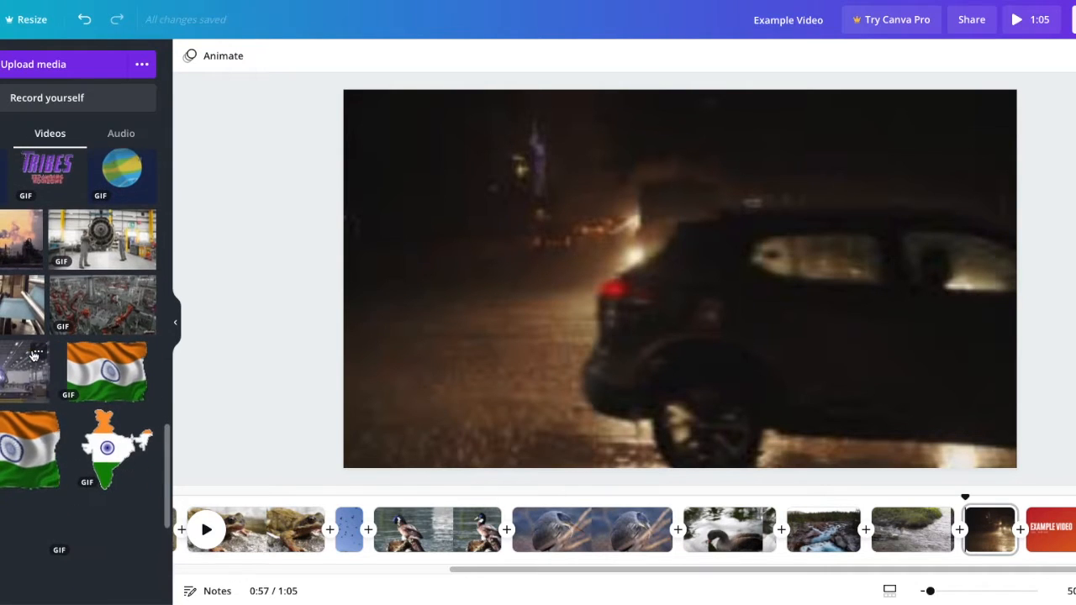
{"action": "scroll", "coordinate": [33, 356], "scroll_direction": "down", "scroll_amount": 3}
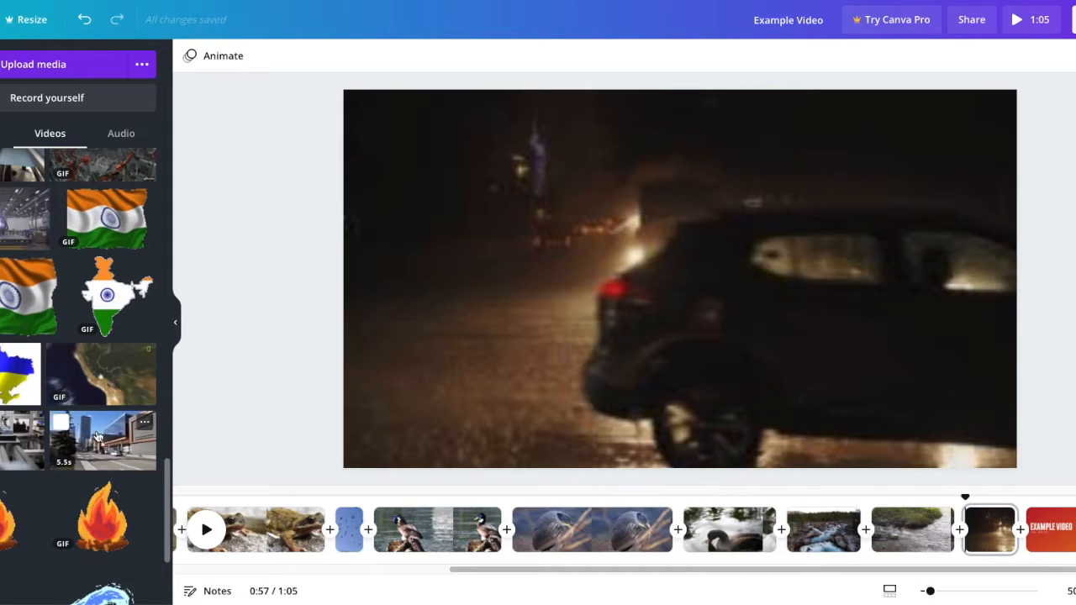
{"action": "scroll", "coordinate": [96, 436], "scroll_direction": "down", "scroll_amount": 4}
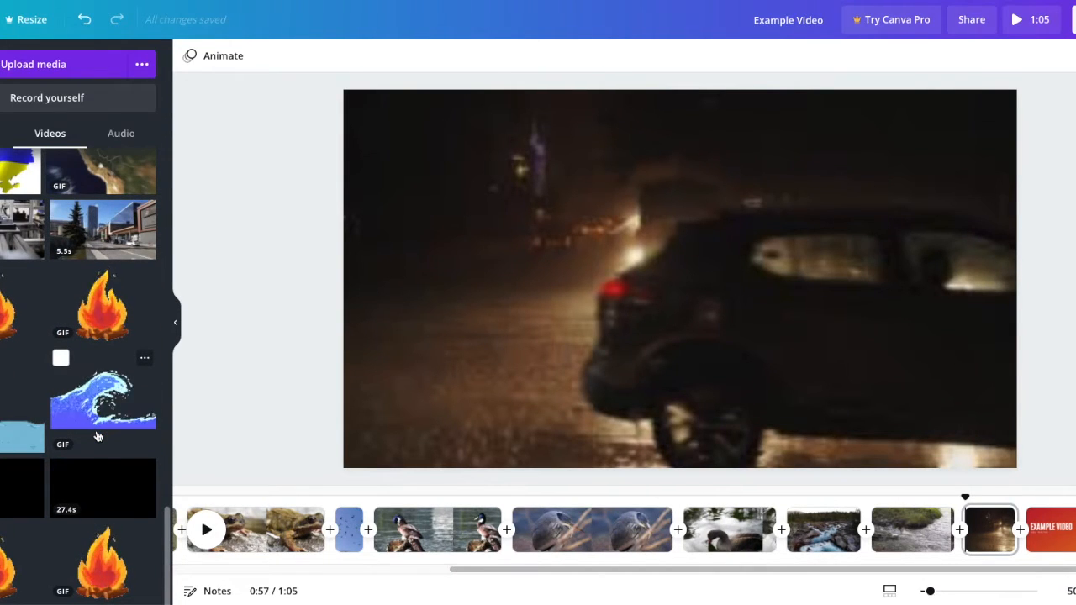
- Try placing the uploaded city street clip on the night car page, and delete it from there
{"action": "left_click", "coordinate": [107, 233]}
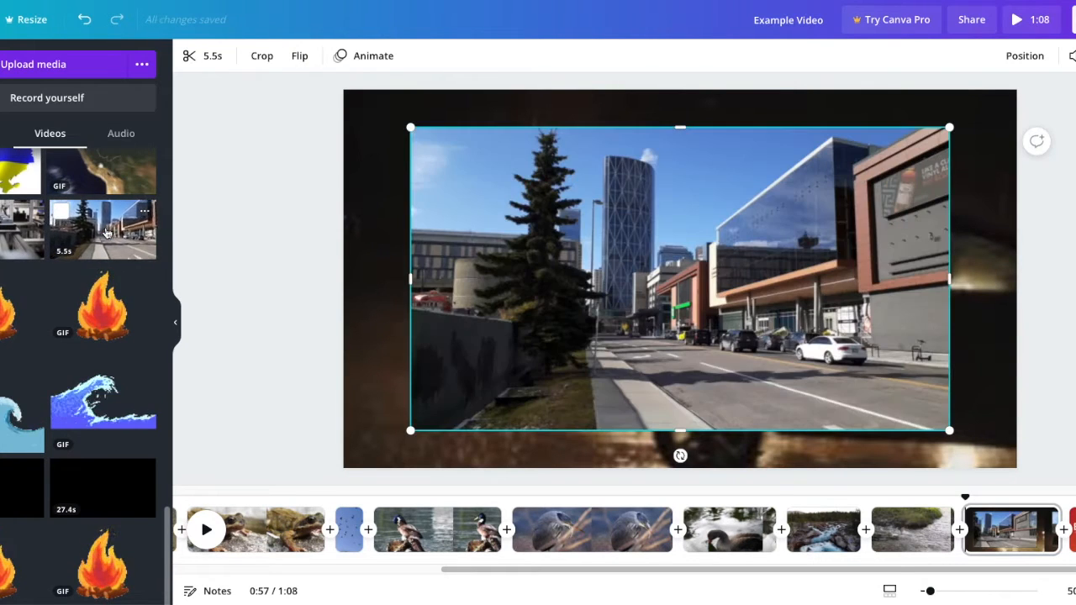
{"action": "key", "text": "Delete"}
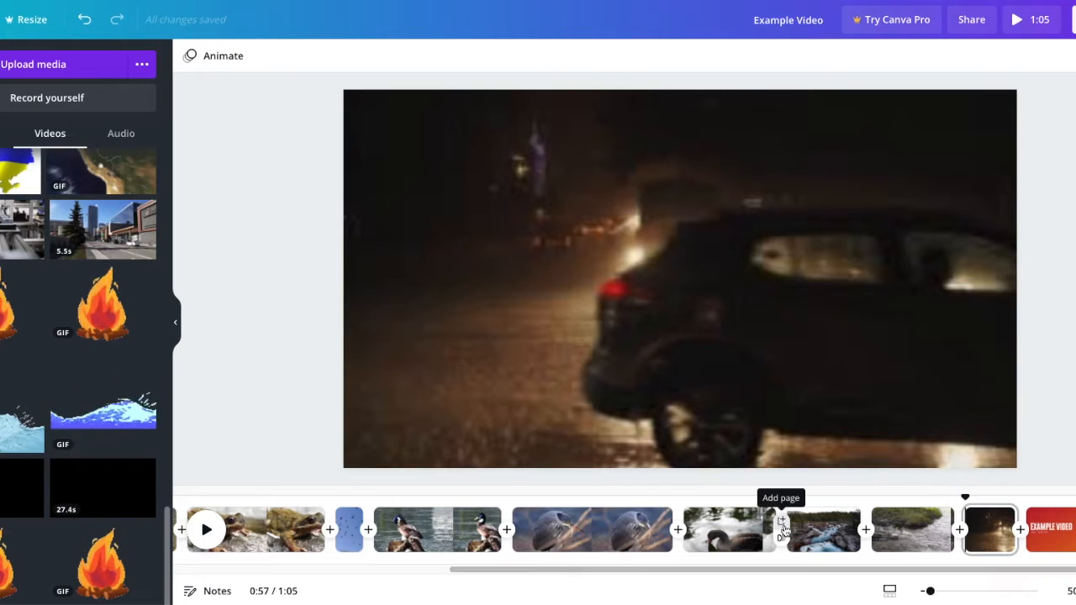
- Add a blank page after the swan clip and move the rocky river clip directly in front of that page
{"action": "left_click", "coordinate": [782, 517]}
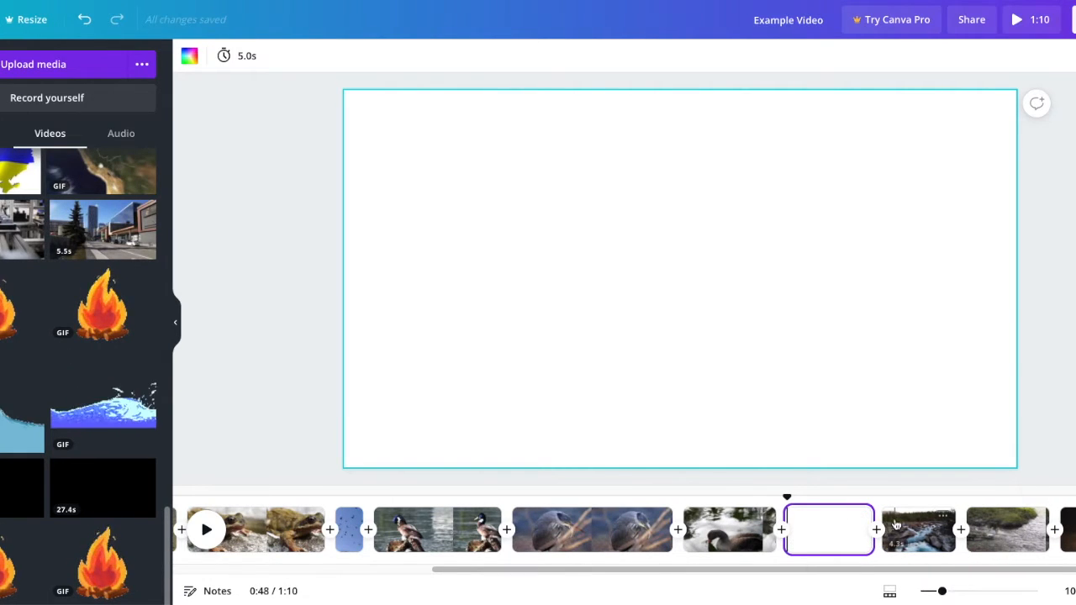
{"action": "left_click_drag", "start_coordinate": [922, 527], "coordinate": [803, 523]}
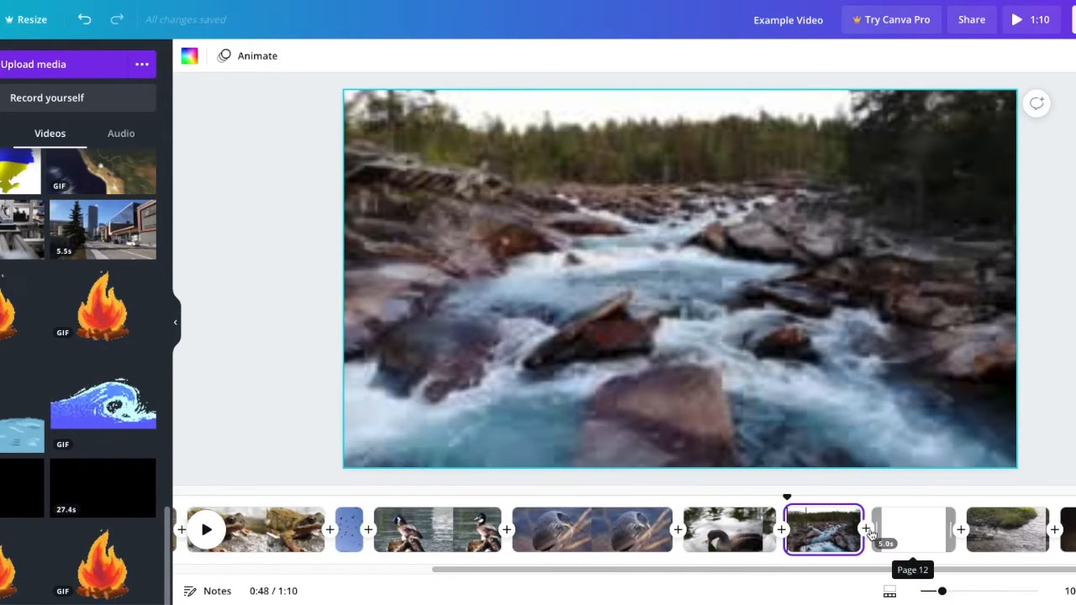
- Insert the uploaded city street clip on the blank page and enlarge it to fill the page
{"action": "left_click", "coordinate": [894, 537]}
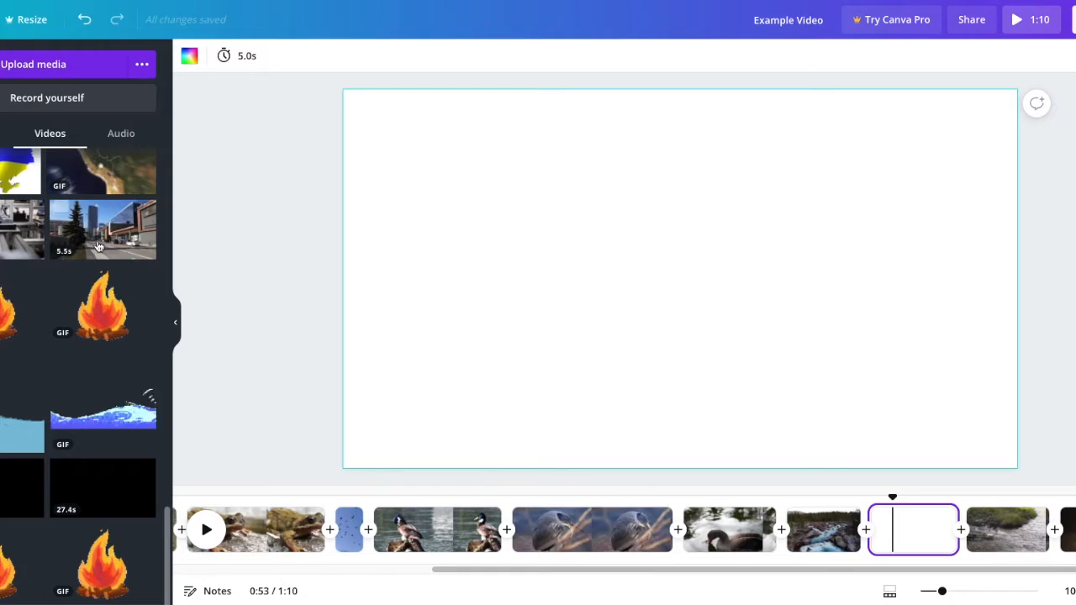
{"action": "left_click", "coordinate": [98, 246]}
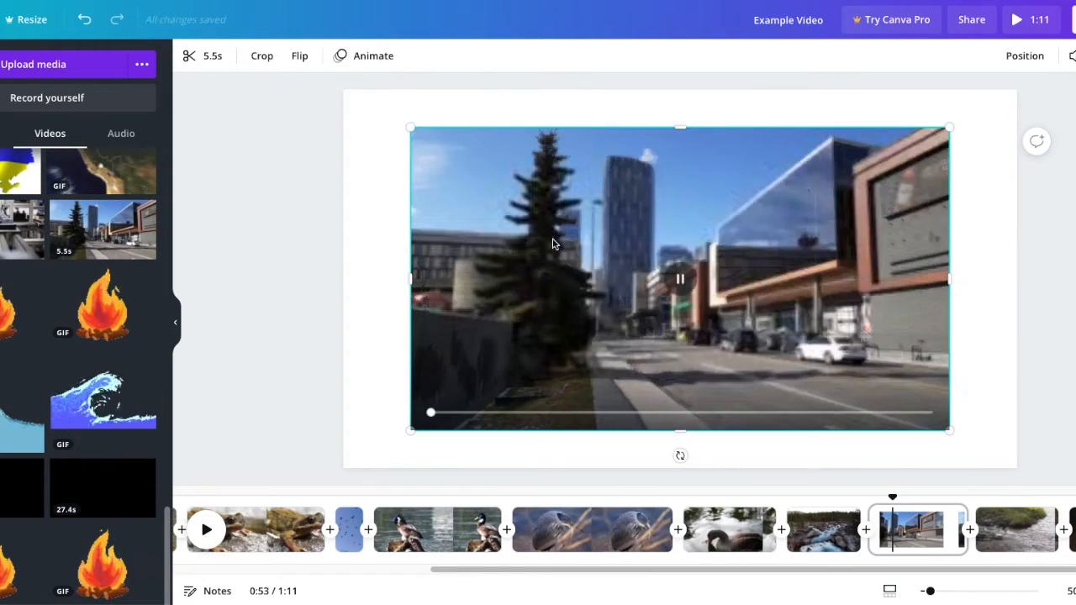
{"action": "left_click_drag", "start_coordinate": [561, 247], "coordinate": [504, 217]}
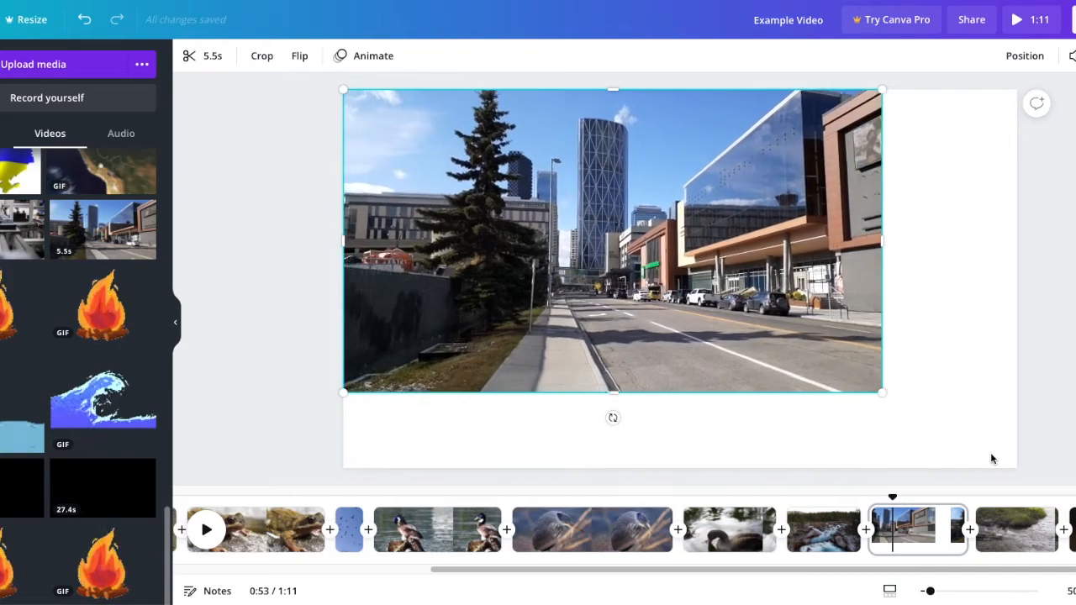
{"action": "left_click_drag", "start_coordinate": [882, 393], "coordinate": [1017, 461]}
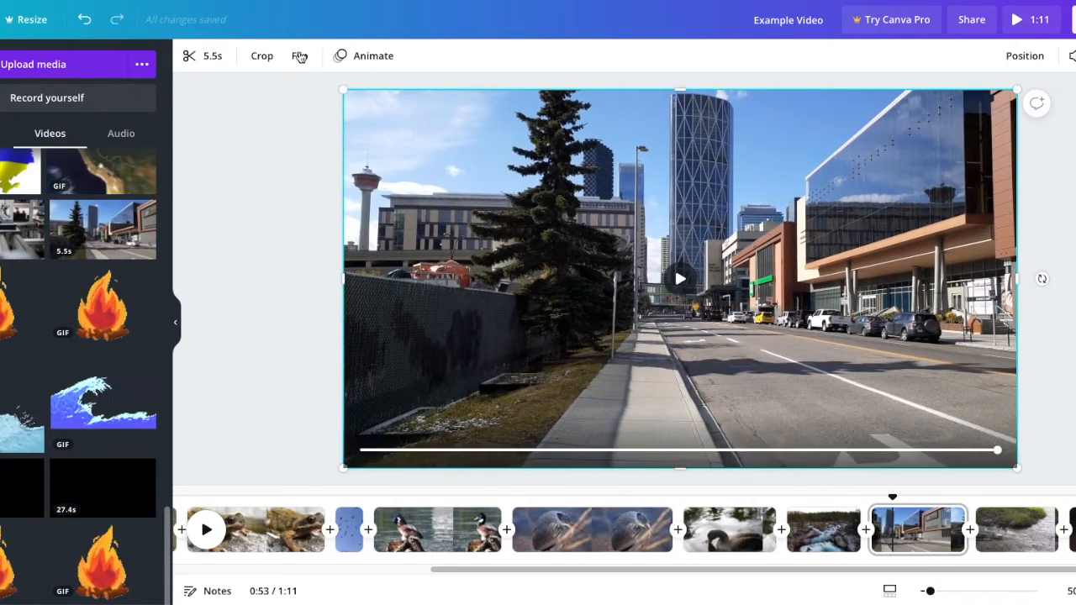
- Trim the start of the city street clip so that it lasts 3.6 s
{"action": "left_click", "coordinate": [215, 58]}
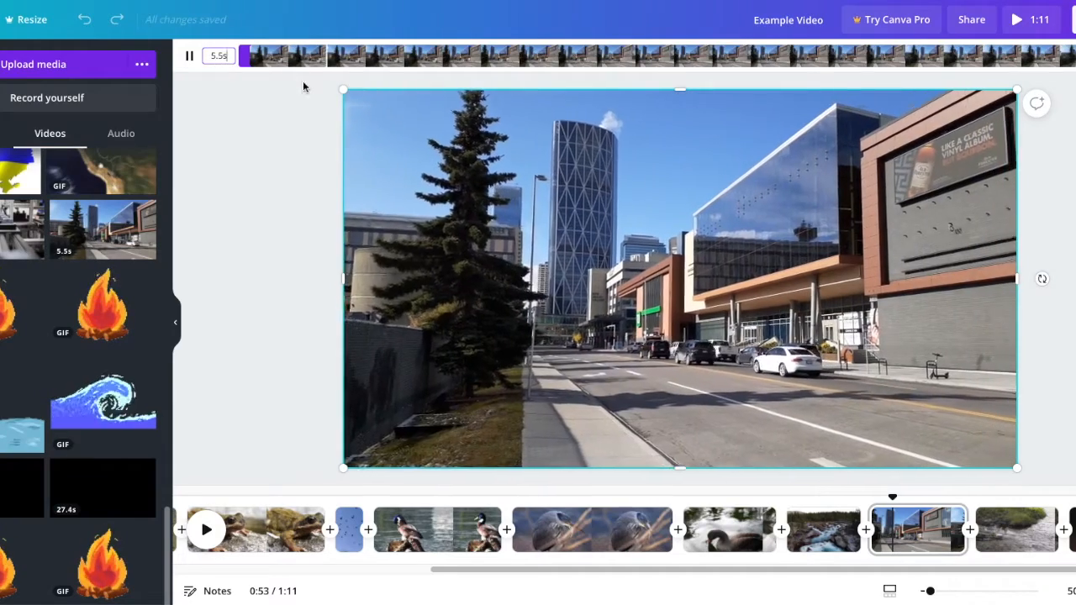
{"action": "left_click_drag", "start_coordinate": [244, 57], "coordinate": [548, 48]}
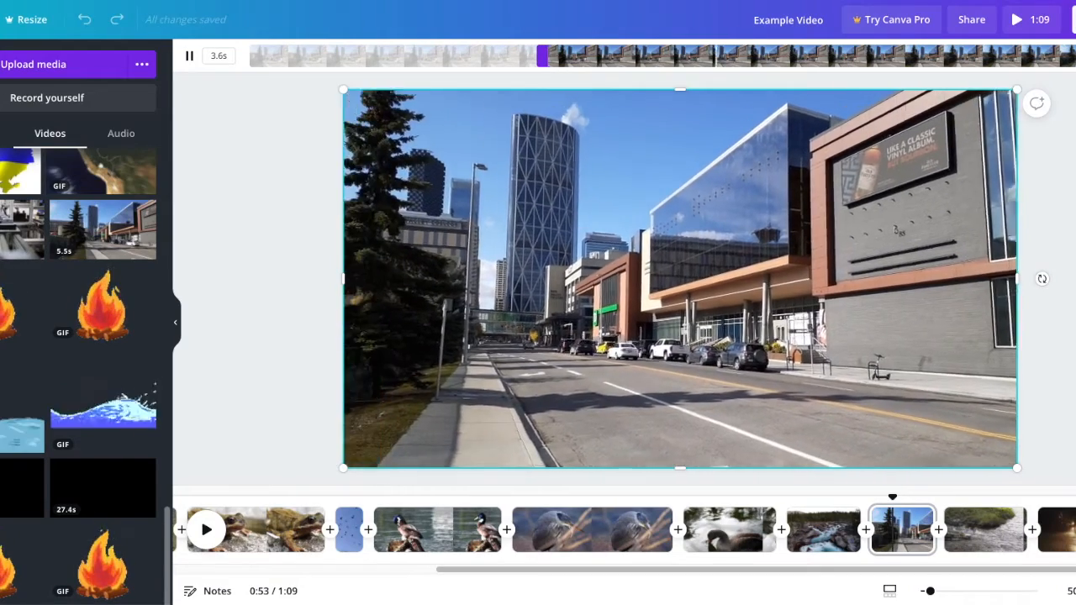
- Try adding an uploaded black video clip on the city street page, scrub through it, and delete it from there
{"action": "key", "text": "Escape"}
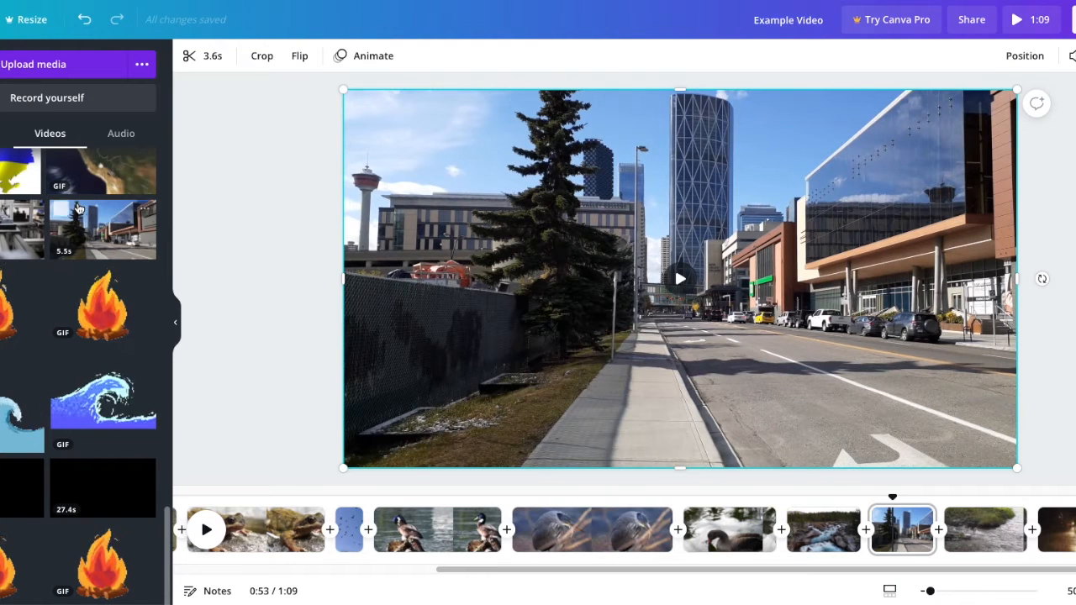
{"action": "scroll", "coordinate": [78, 209], "scroll_direction": "up", "scroll_amount": 1}
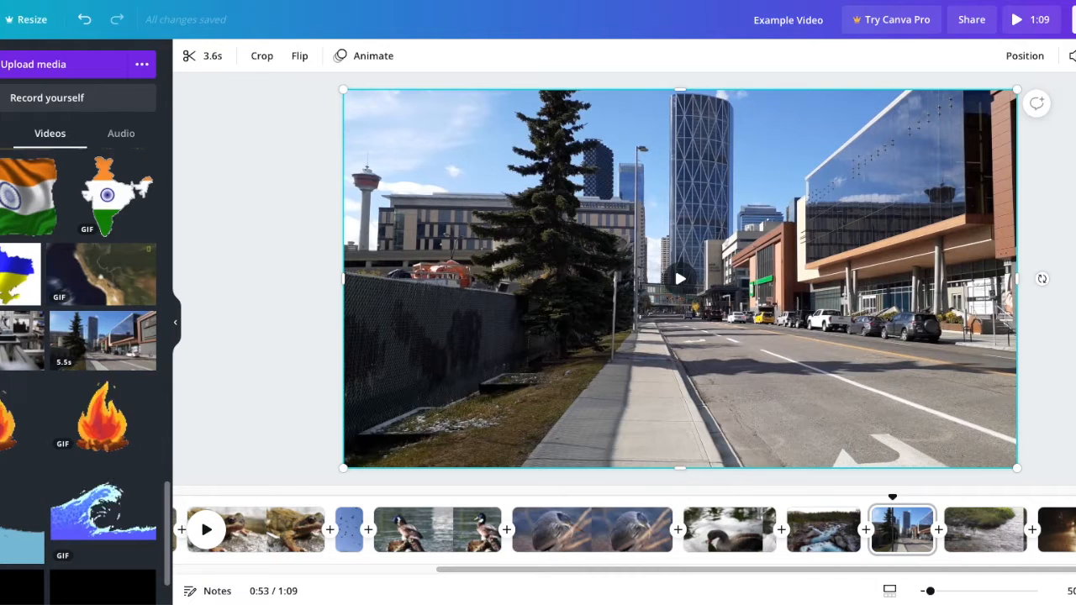
{"action": "scroll", "coordinate": [20, 414], "scroll_direction": "down", "scroll_amount": 1}
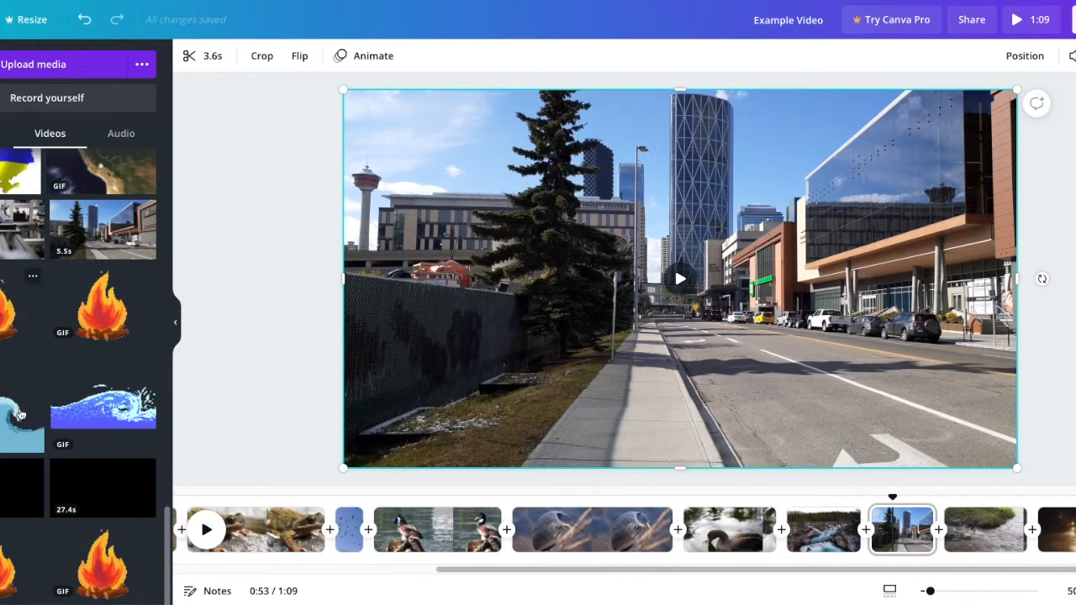
{"action": "left_click", "coordinate": [3, 502]}
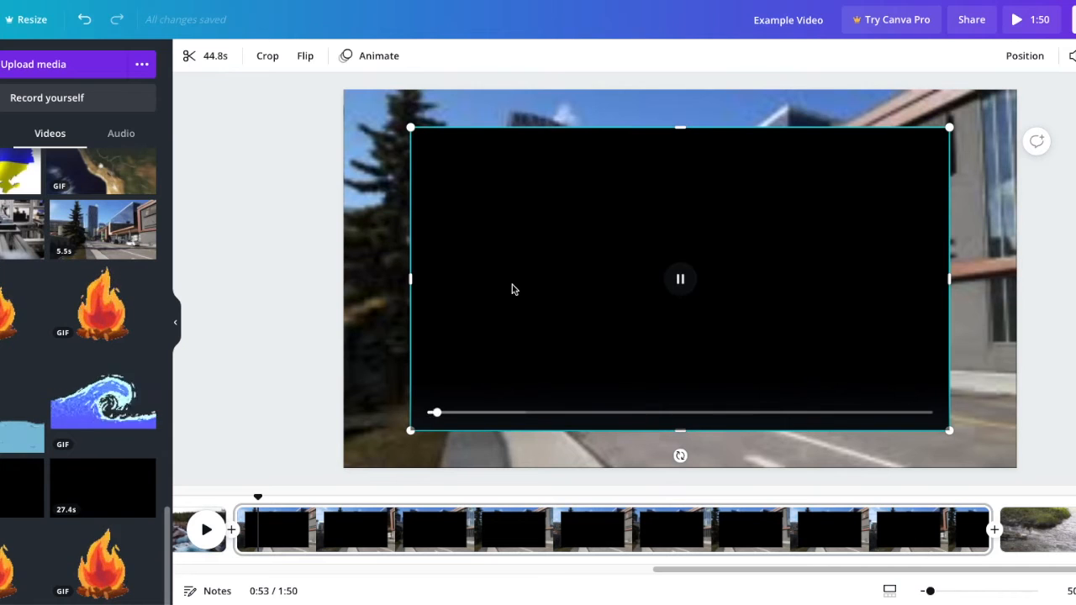
{"action": "left_click", "coordinate": [701, 414]}
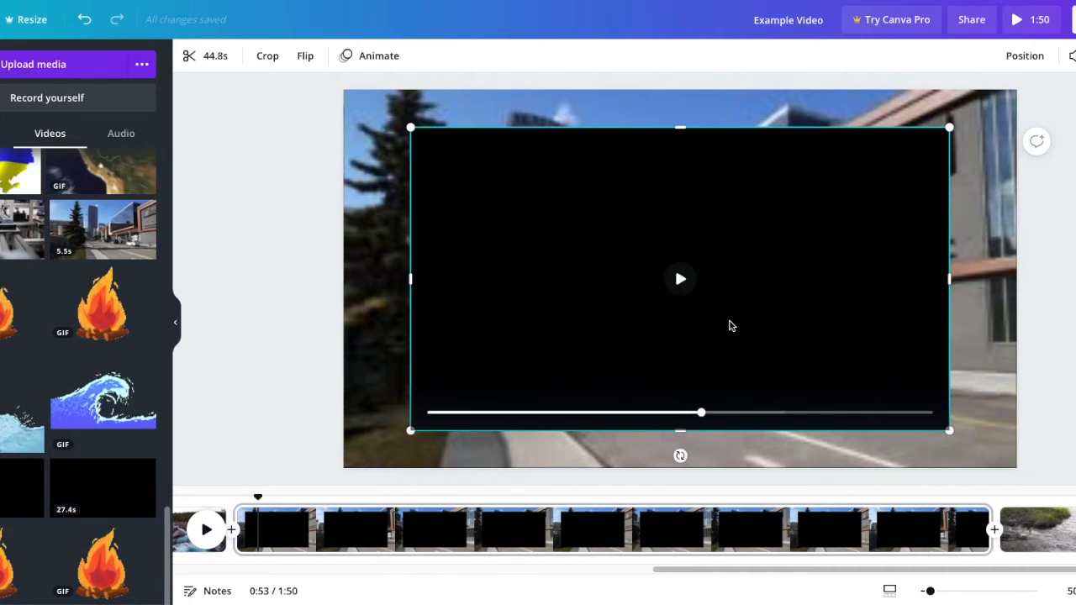
{"action": "key", "text": "Delete"}
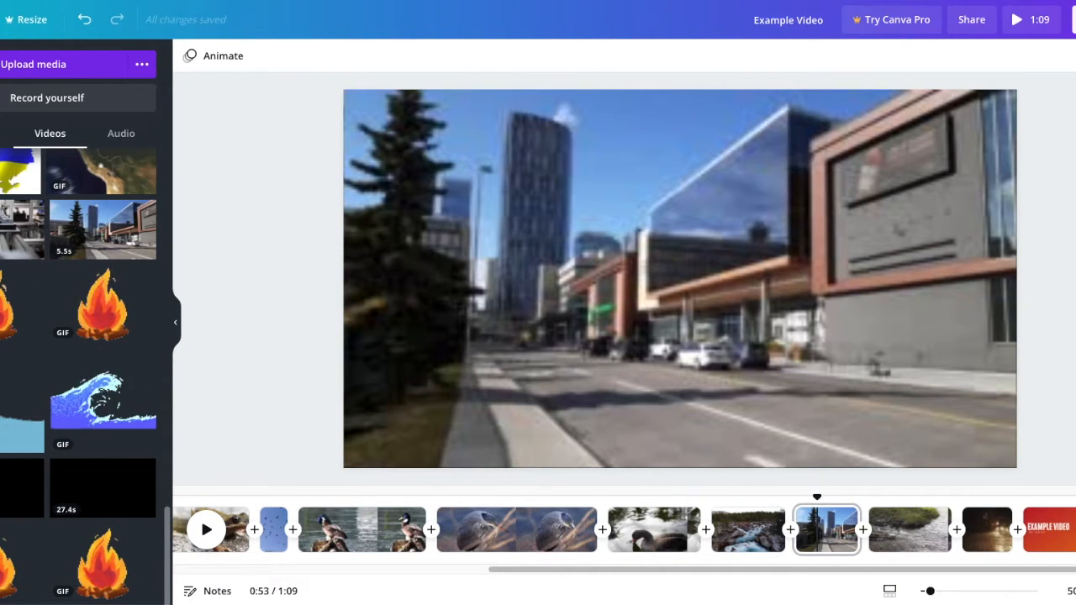
{"action": "left_click", "coordinate": [3, 134]}
{"action": "scroll", "coordinate": [25, 351], "scroll_direction": "down", "scroll_amount": 5}
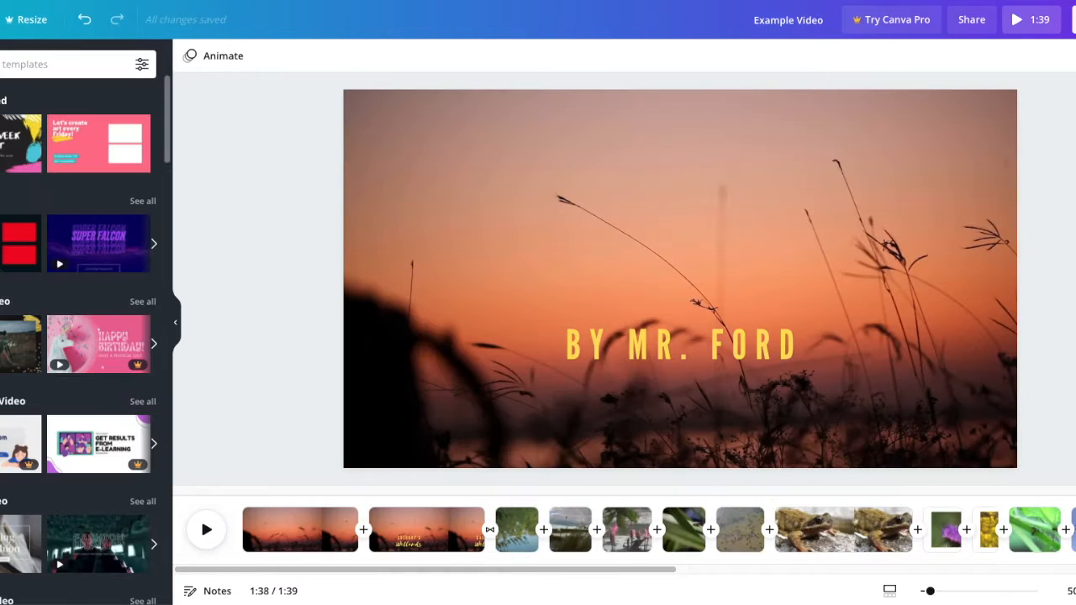
{"action": "left_click", "coordinate": [267, 528]}
{"action": "left_click", "coordinate": [498, 339]}
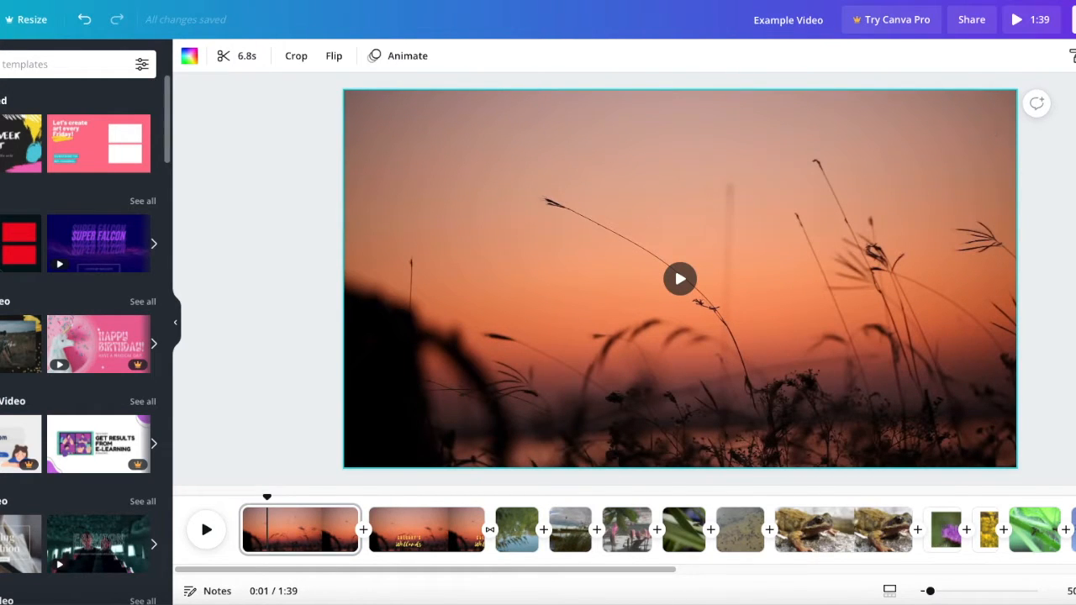
- Set the volume of the page 3 clip with the willow branches over water to 10
{"action": "left_click", "coordinate": [519, 534]}
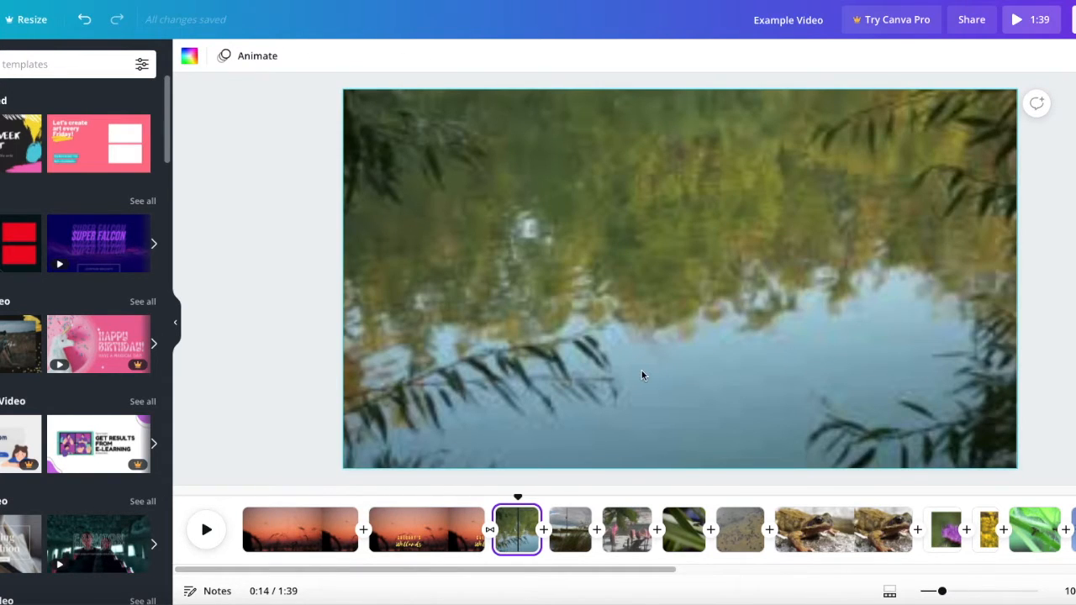
{"action": "left_click", "coordinate": [642, 372]}
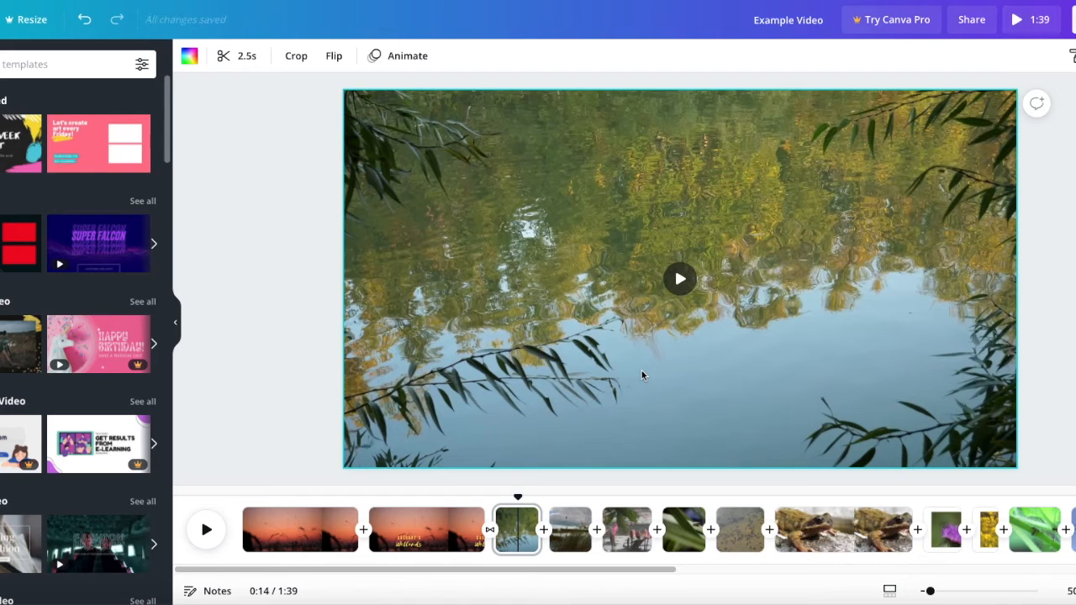
{"action": "left_click", "coordinate": [1075, 56]}
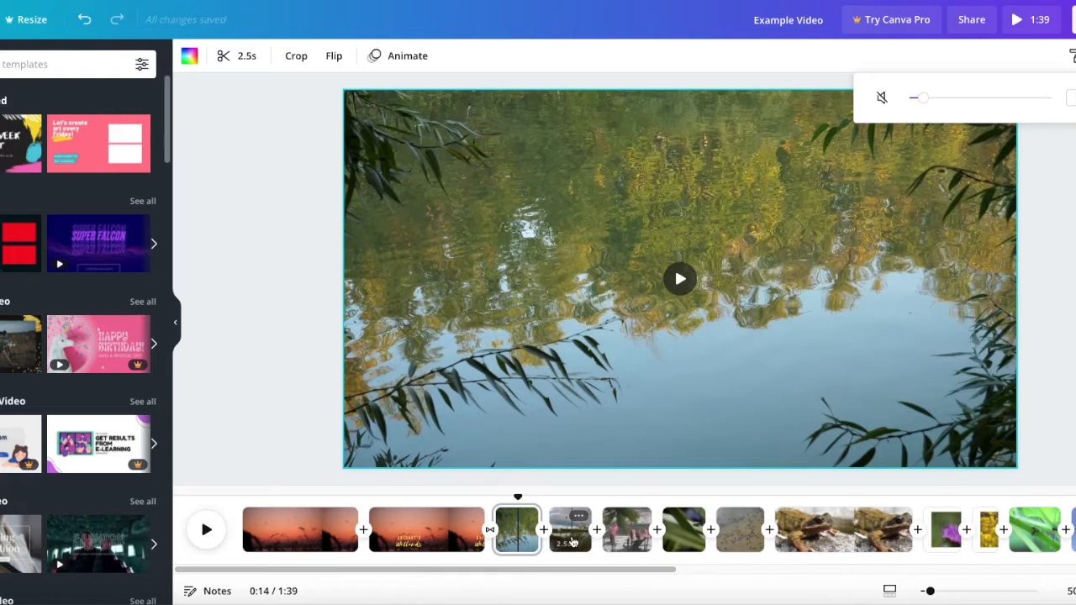
- Set the volume to 10 on both the cottongrass lake clip and the pink water lily clip
{"action": "left_click", "coordinate": [571, 542]}
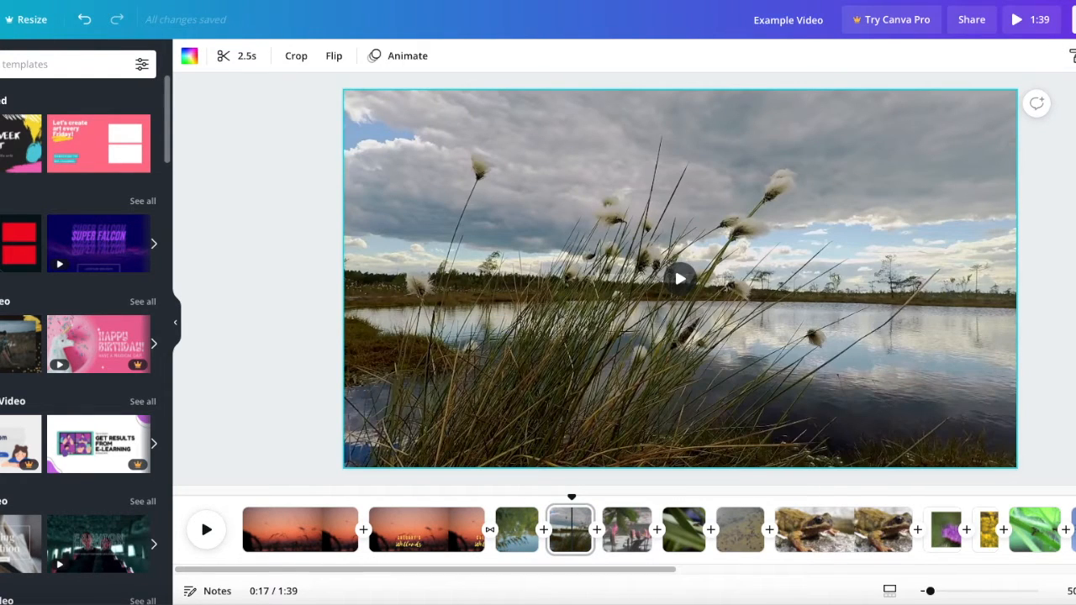
{"action": "left_click", "coordinate": [1075, 56]}
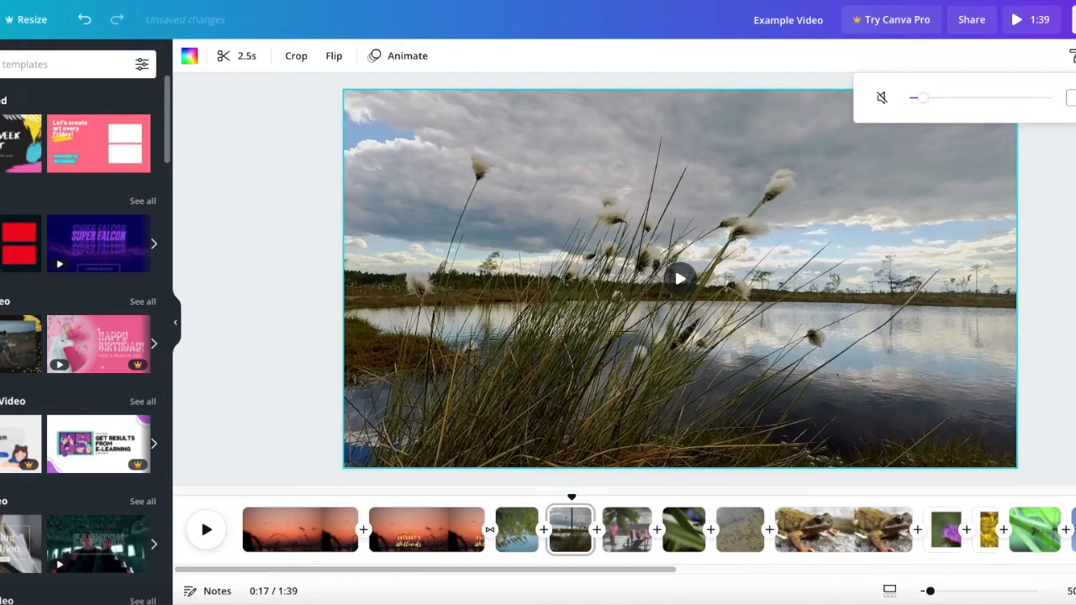
{"action": "left_click", "coordinate": [626, 538]}
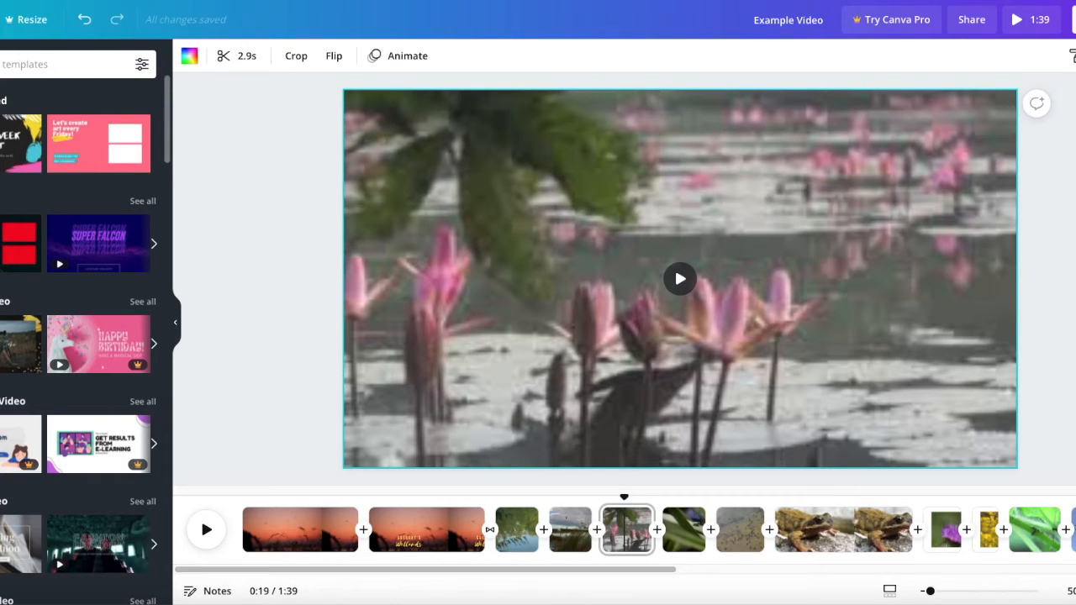
{"action": "left_click", "coordinate": [1075, 56]}
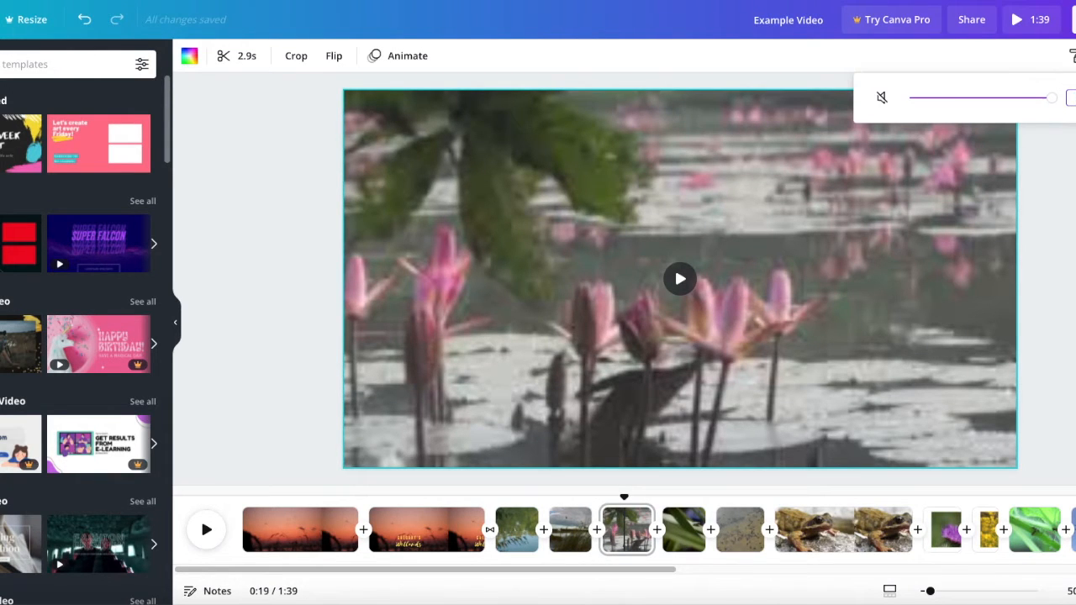
- Set the volume of the clip with the small frog on green leaves to 10
{"action": "left_click", "coordinate": [675, 534]}
{"action": "left_click", "coordinate": [674, 534]}
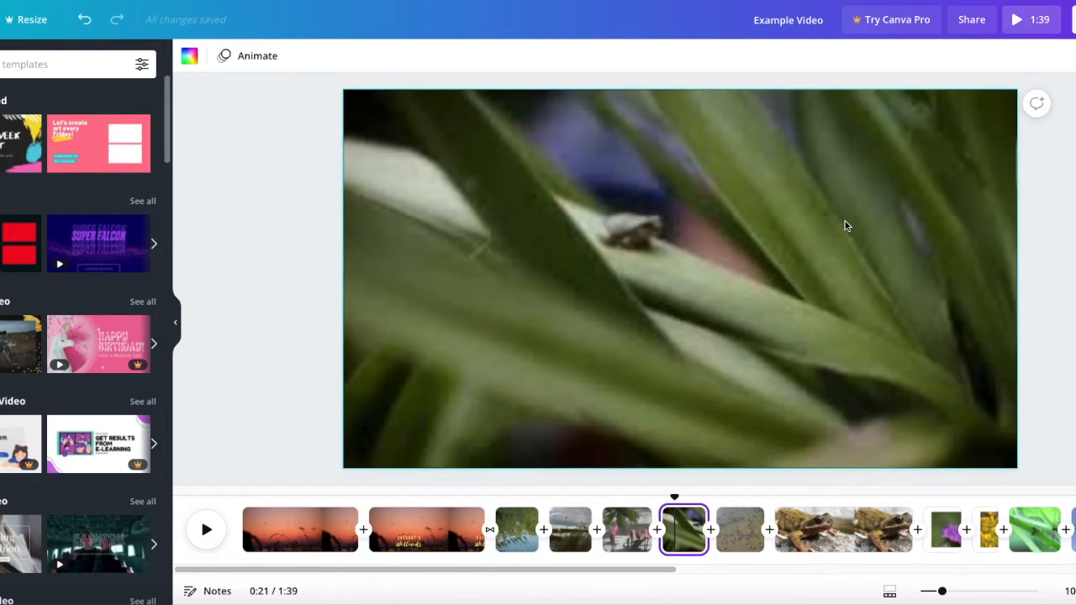
{"action": "left_click", "coordinate": [846, 225]}
{"action": "left_click", "coordinate": [1075, 56]}
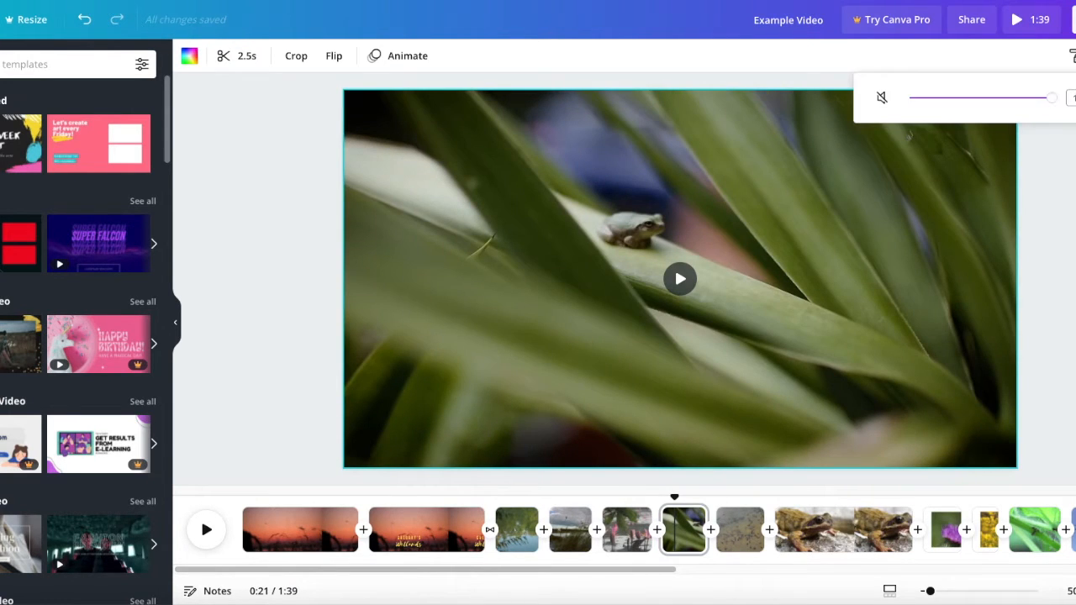
{"action": "type", "text": "10"}
{"action": "key", "text": "Return"}
- Set the volume of the tadpole clip to 10
{"action": "left_click", "coordinate": [736, 538]}
{"action": "left_click", "coordinate": [796, 376]}
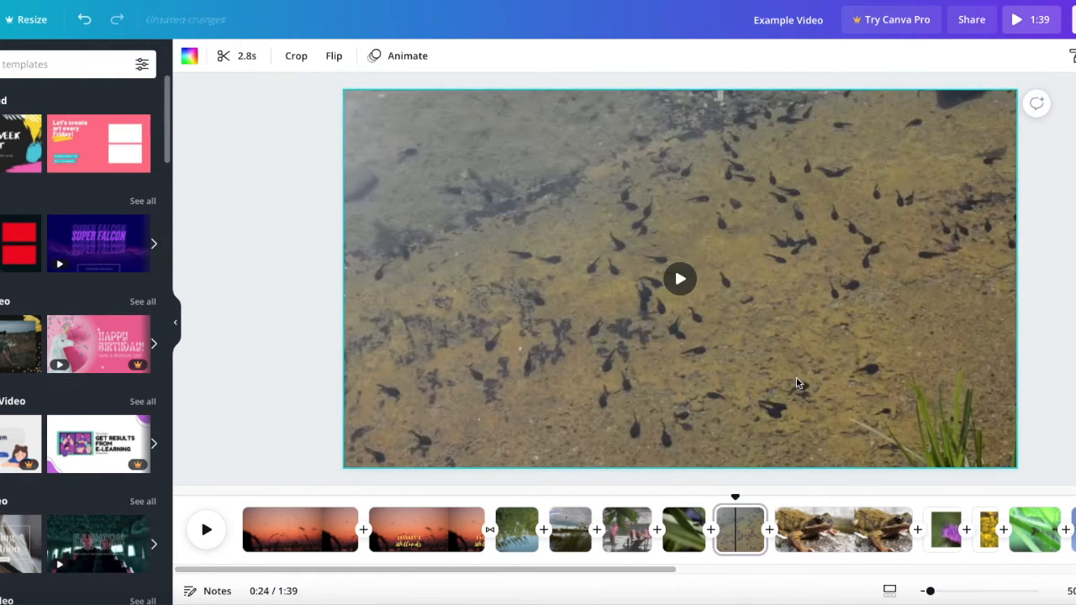
{"action": "left_click", "coordinate": [1075, 55]}
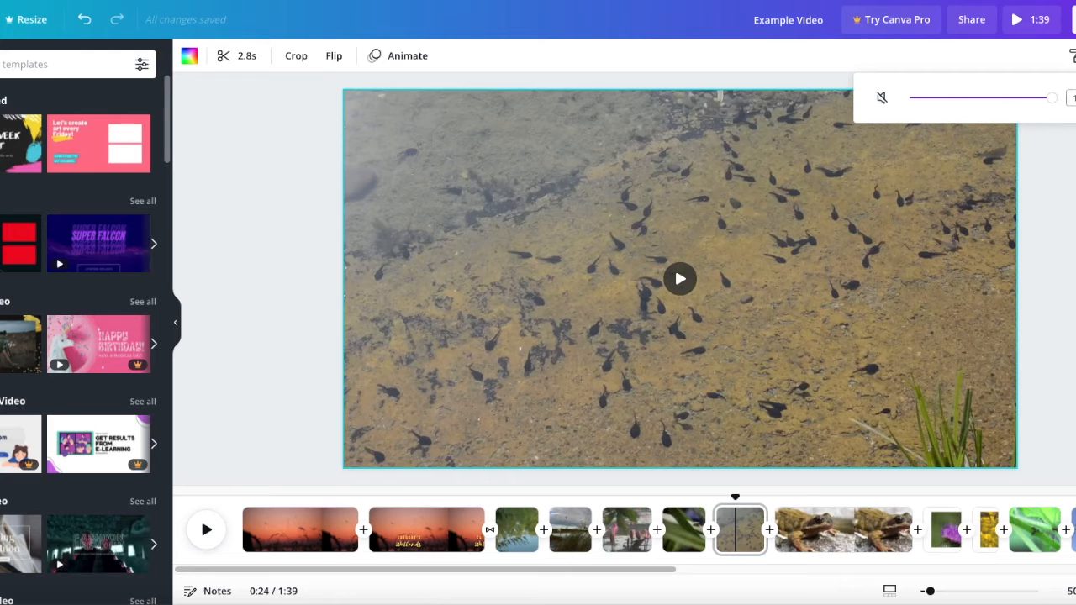
{"action": "type", "text": "10"}
{"action": "key", "text": "Return"}
- Set the volume of the clip with the brown frog on a rock to 30
{"action": "left_click", "coordinate": [835, 539]}
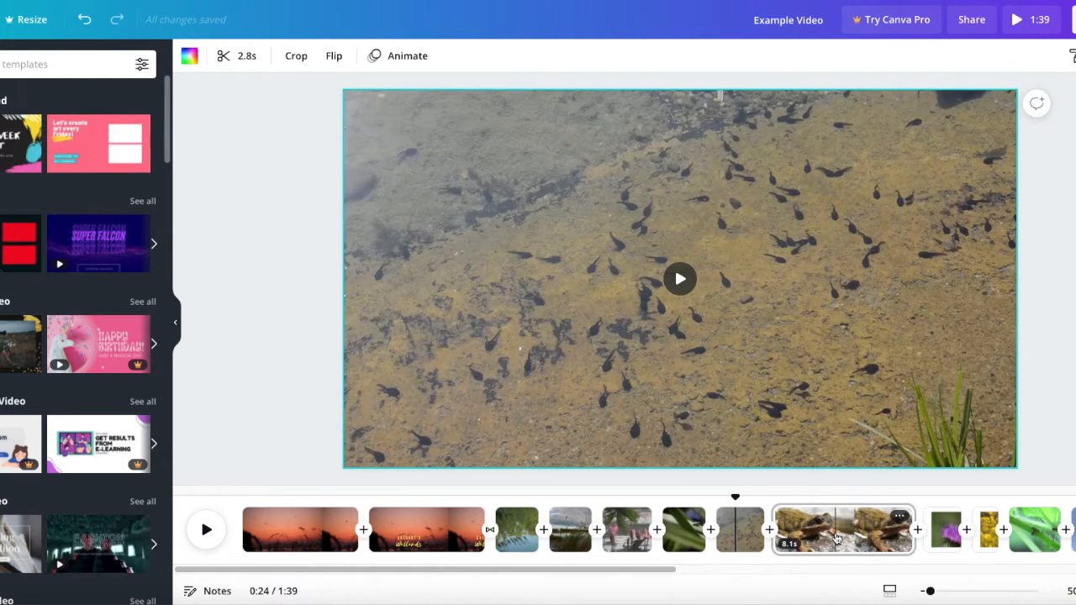
{"action": "left_click", "coordinate": [836, 538]}
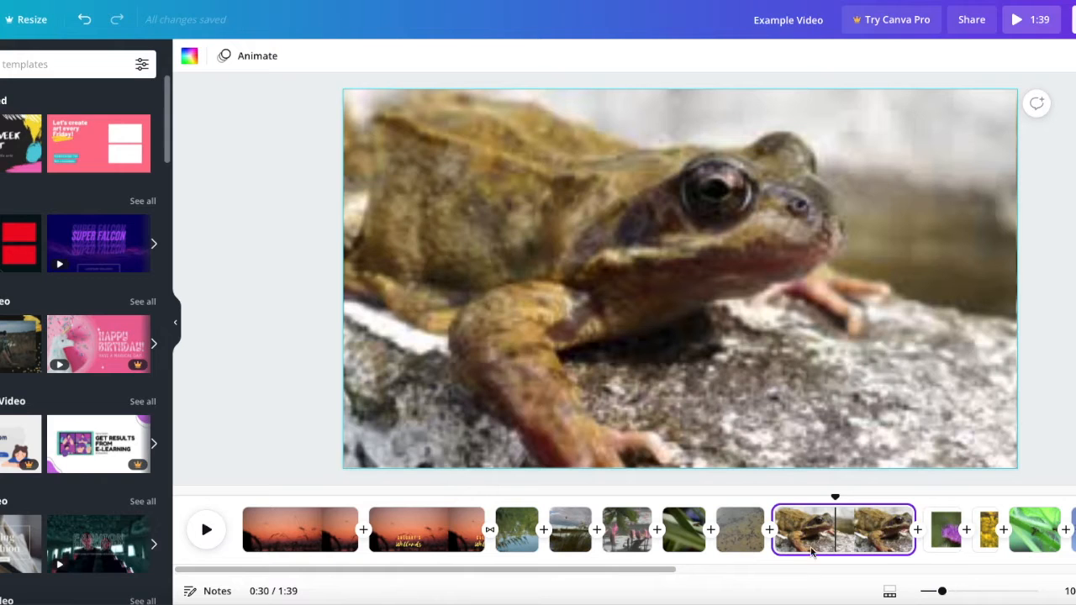
{"action": "left_click", "coordinate": [861, 370]}
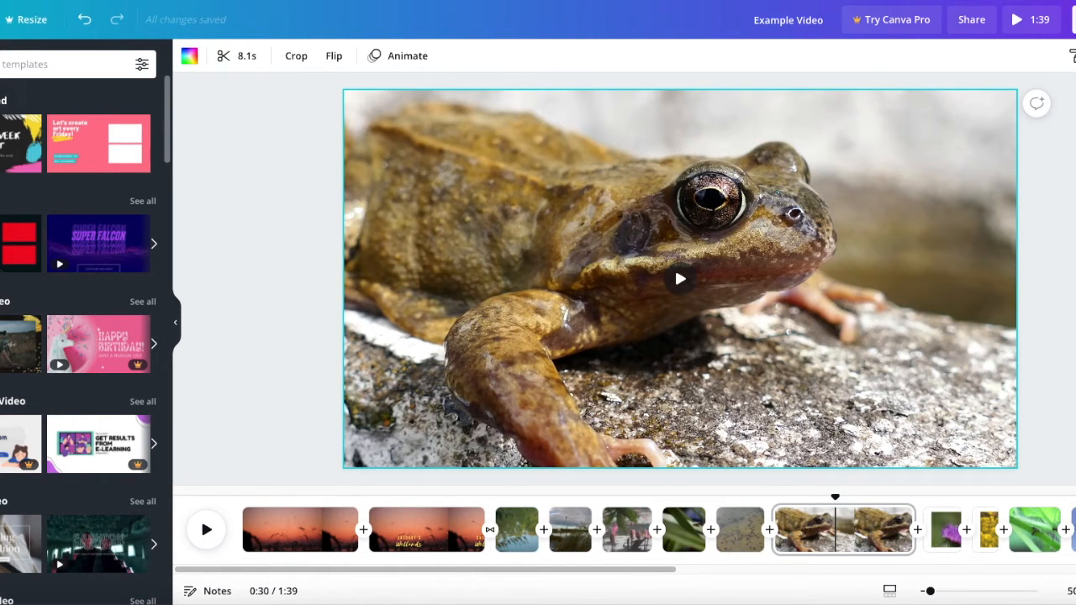
{"action": "left_click", "coordinate": [1036, 104]}
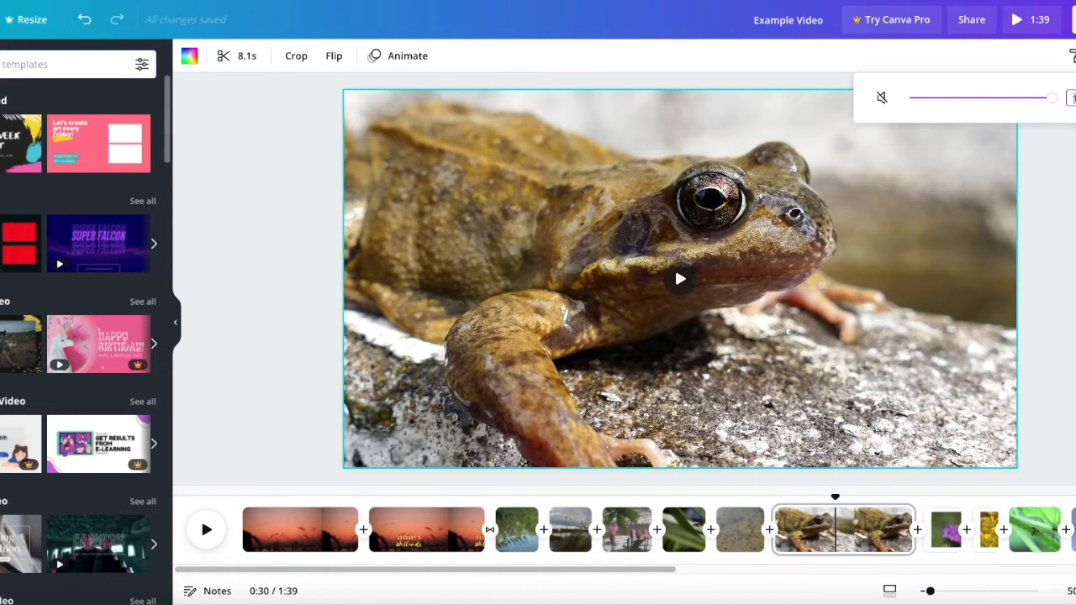
{"action": "type", "text": "30"}
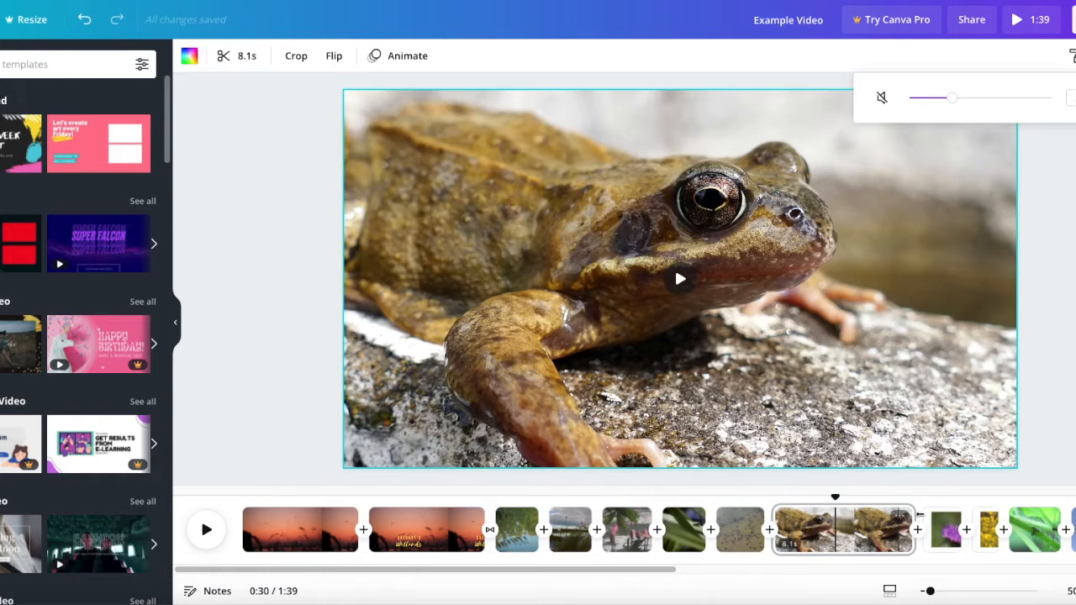
- Enlarge the clip of the bumblebee on the purple thistle to fill its page
{"action": "left_click", "coordinate": [945, 529]}
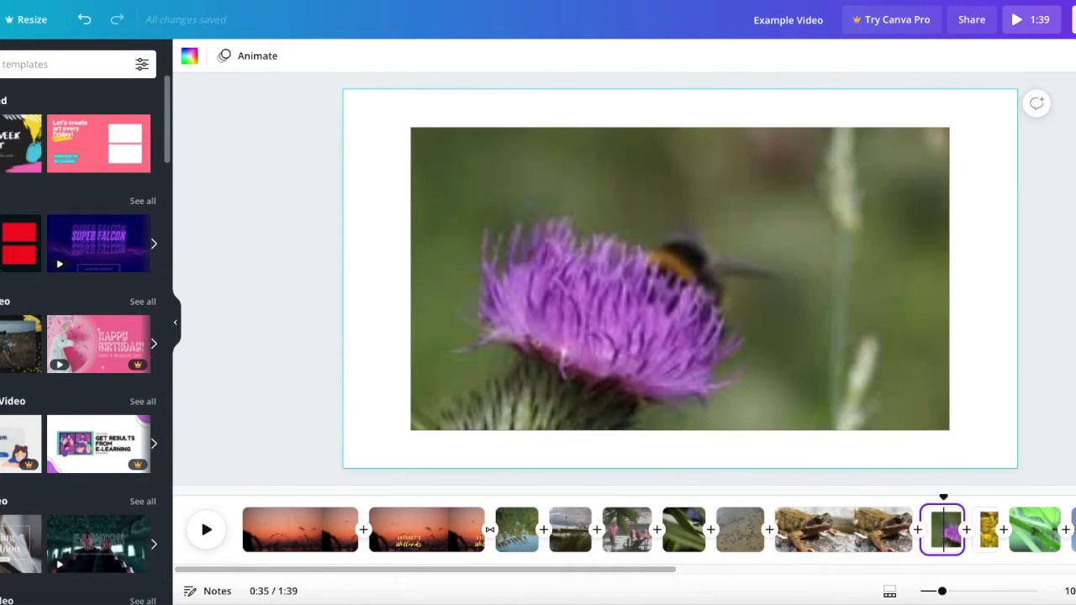
{"action": "left_click", "coordinate": [839, 333]}
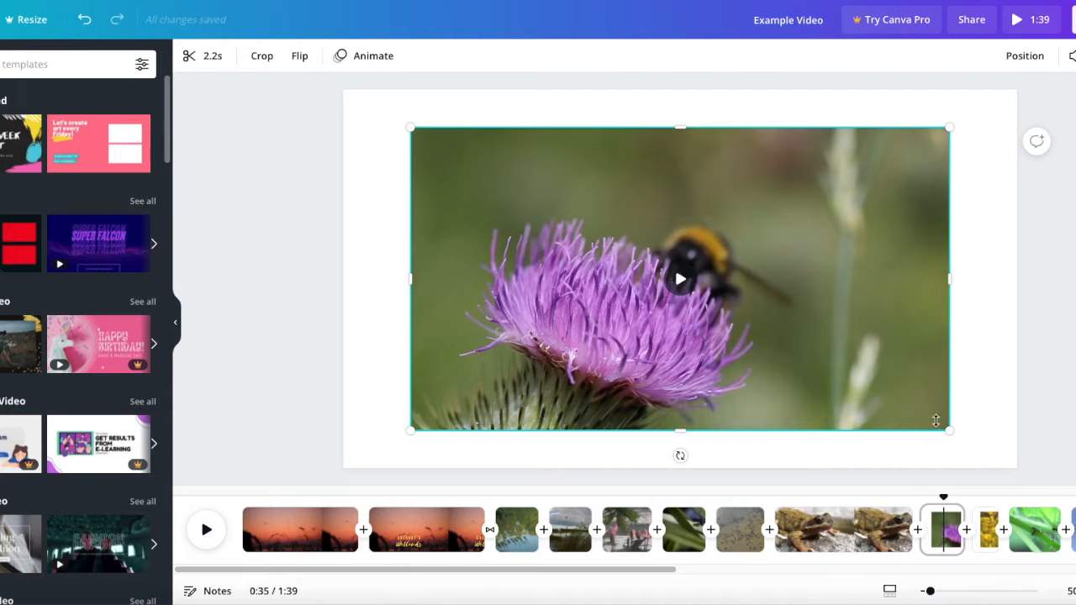
{"action": "left_click_drag", "start_coordinate": [948, 431], "coordinate": [1016, 468]}
{"action": "left_click_drag", "start_coordinate": [410, 129], "coordinate": [340, 90]}
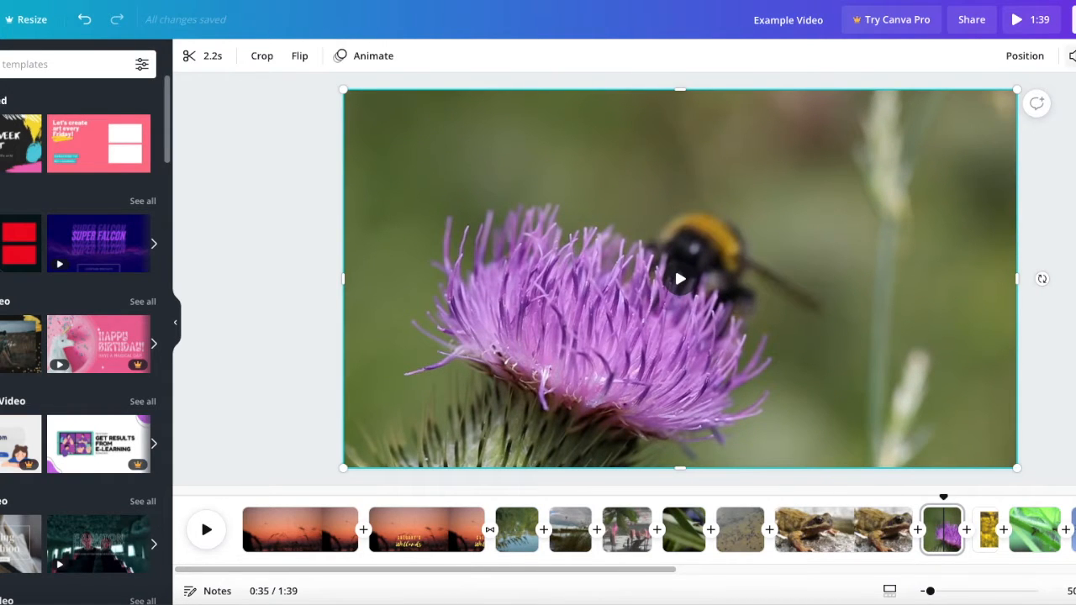
- Set the volume of the bumblebee and thistle clip to 10
{"action": "left_click", "coordinate": [1071, 56]}
{"action": "double_click", "coordinate": [1055, 98]}
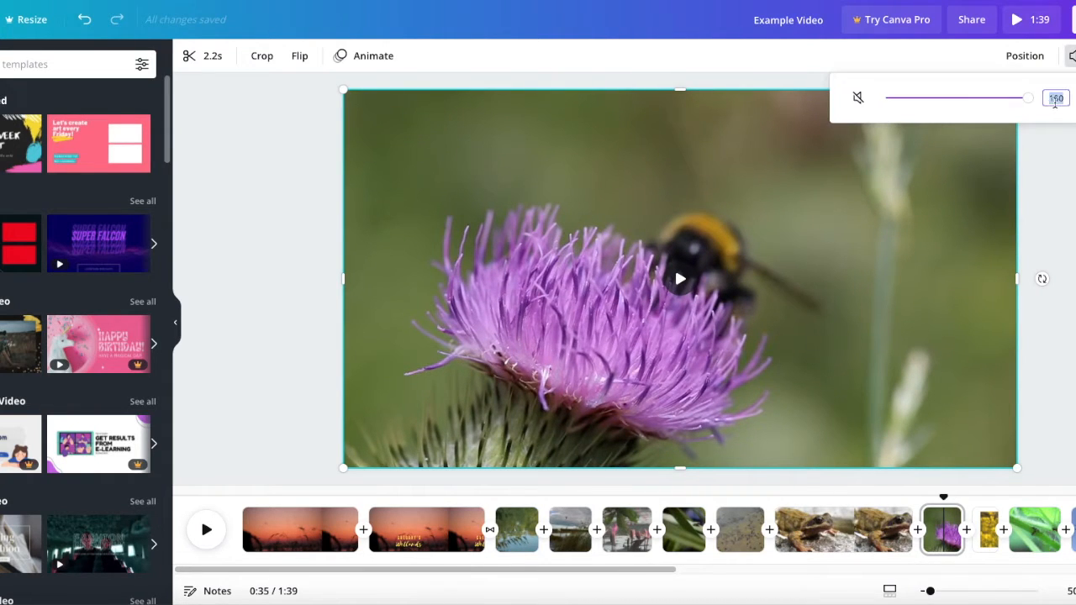
{"action": "key", "text": "Return"}
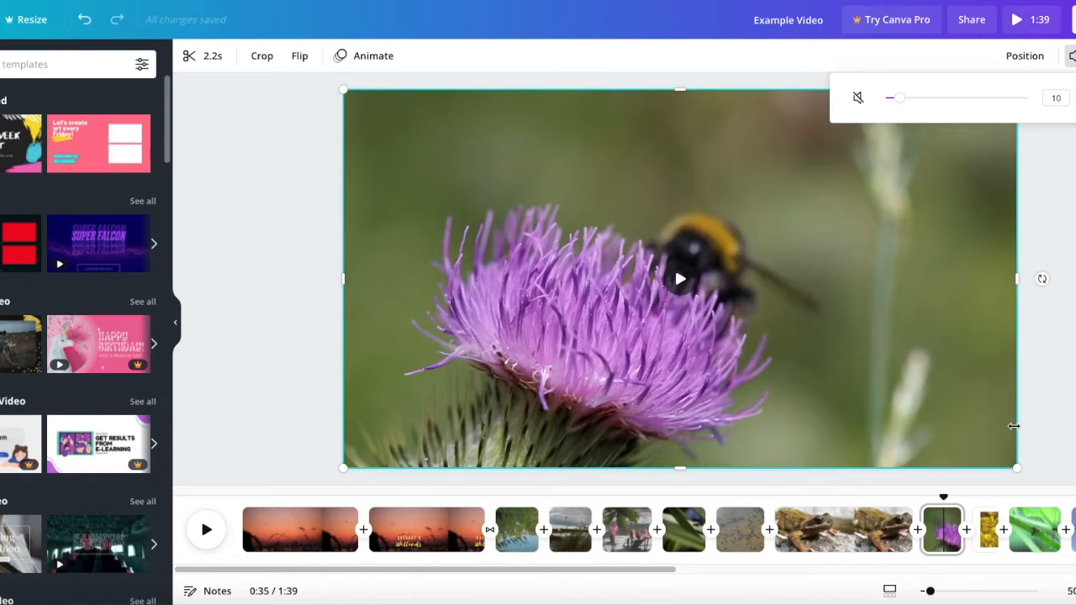
- Enlarge the clip of the bee on yellow flowers to fill its page
{"action": "left_click", "coordinate": [989, 530]}
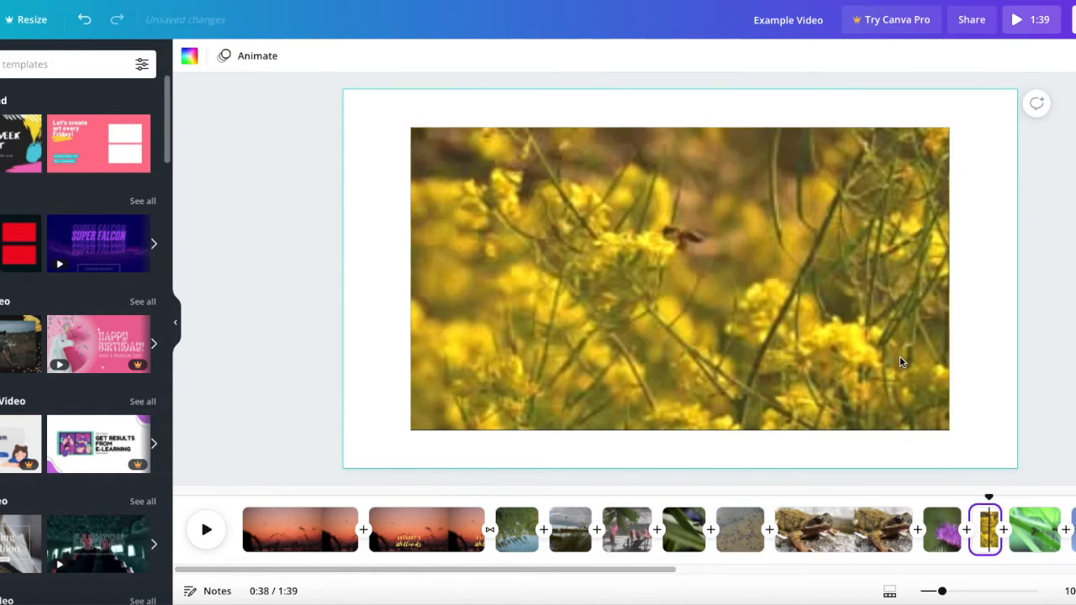
{"action": "left_click", "coordinate": [899, 361]}
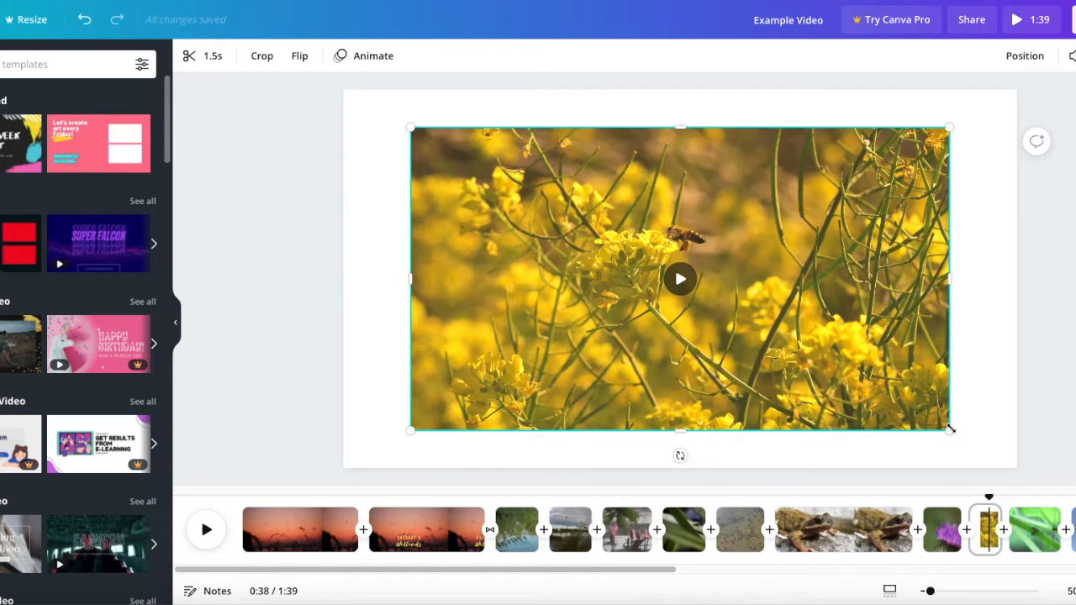
{"action": "left_click_drag", "start_coordinate": [965, 435], "coordinate": [1017, 467]}
{"action": "left_click_drag", "start_coordinate": [371, 113], "coordinate": [338, 92]}
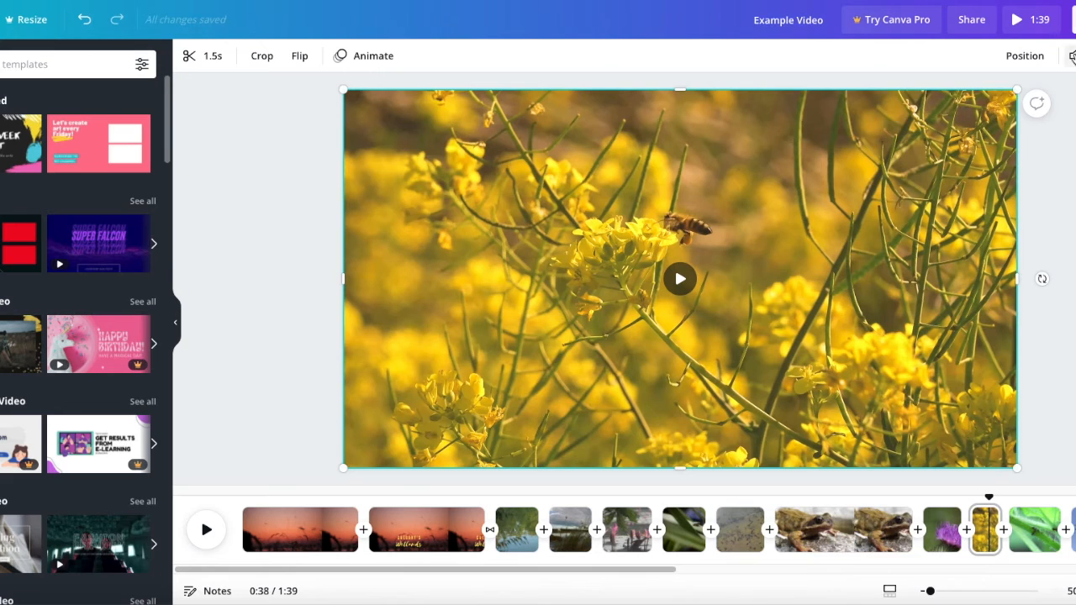
- Set the volume of the yellow flower clip to 10
{"action": "left_click", "coordinate": [1072, 55]}
{"action": "left_click", "coordinate": [1056, 97]}
{"action": "type", "text": "10"}
{"action": "key", "text": "Return"}
{"action": "left_click", "coordinate": [1073, 55]}
- Lower the volume of the clip of ants on the green plant stem
{"action": "left_click", "coordinate": [1033, 529]}
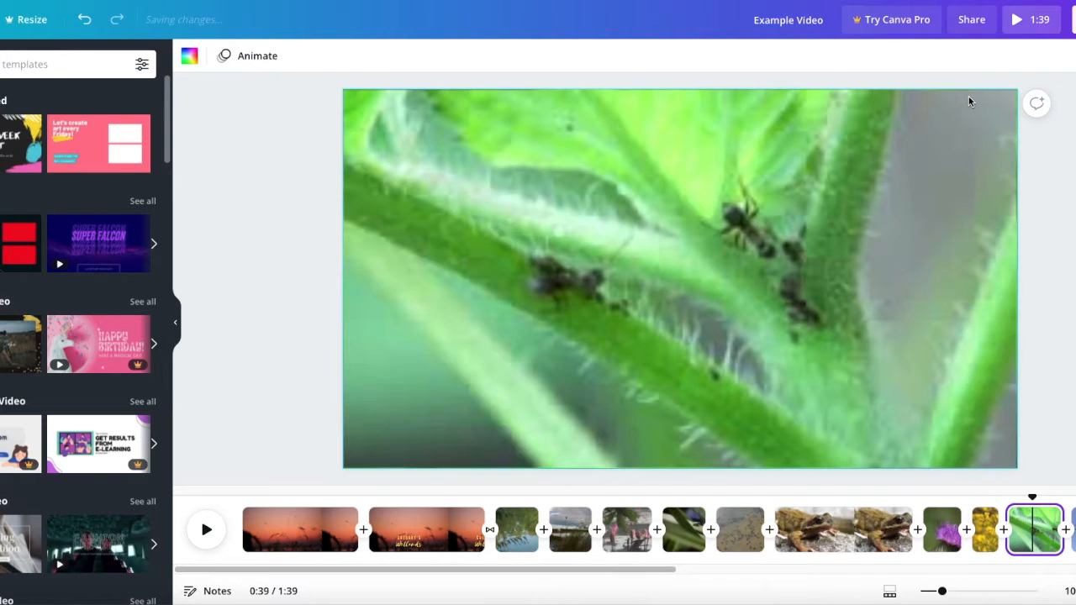
{"action": "left_click", "coordinate": [887, 197]}
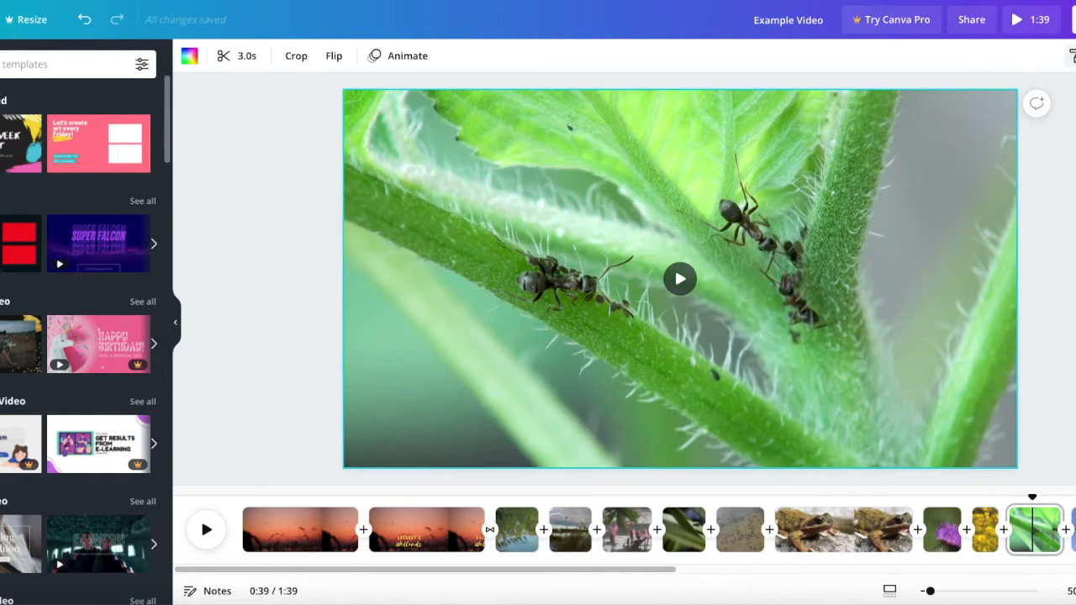
{"action": "left_click", "coordinate": [1072, 56]}
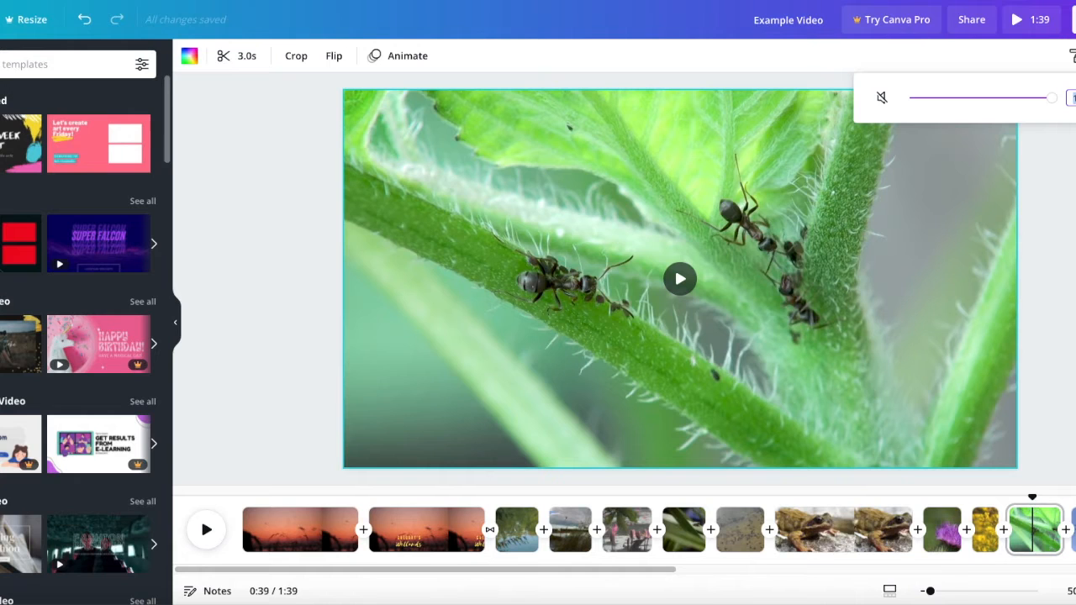
{"action": "left_click", "coordinate": [923, 98]}
{"action": "key", "text": "Escape"}
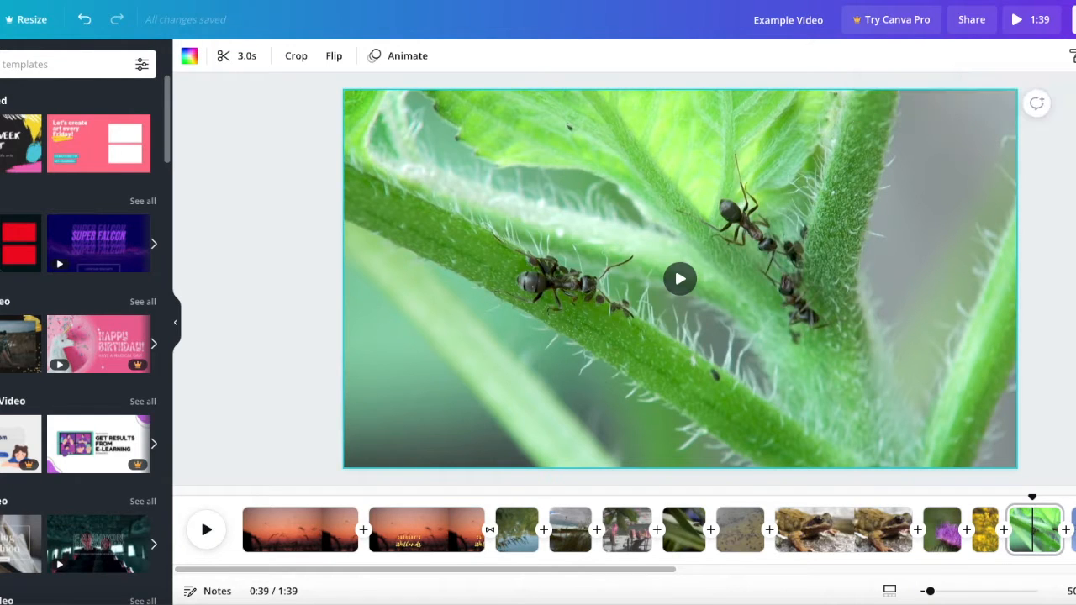
- Lower the volume of the clip of birds flying across the blue sky
{"action": "left_click", "coordinate": [1073, 530]}
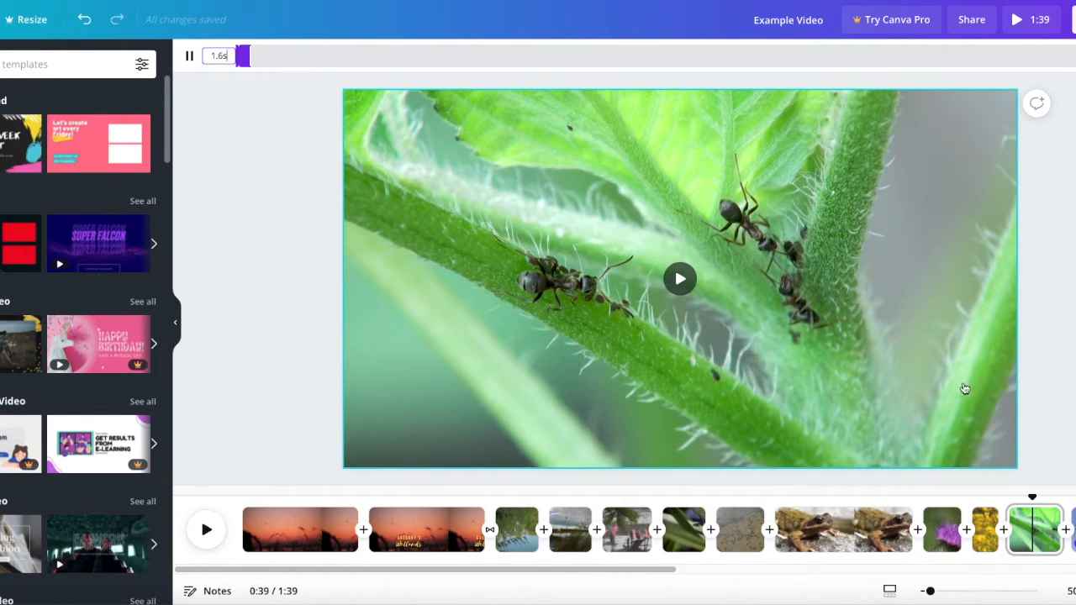
{"action": "left_click", "coordinate": [930, 264]}
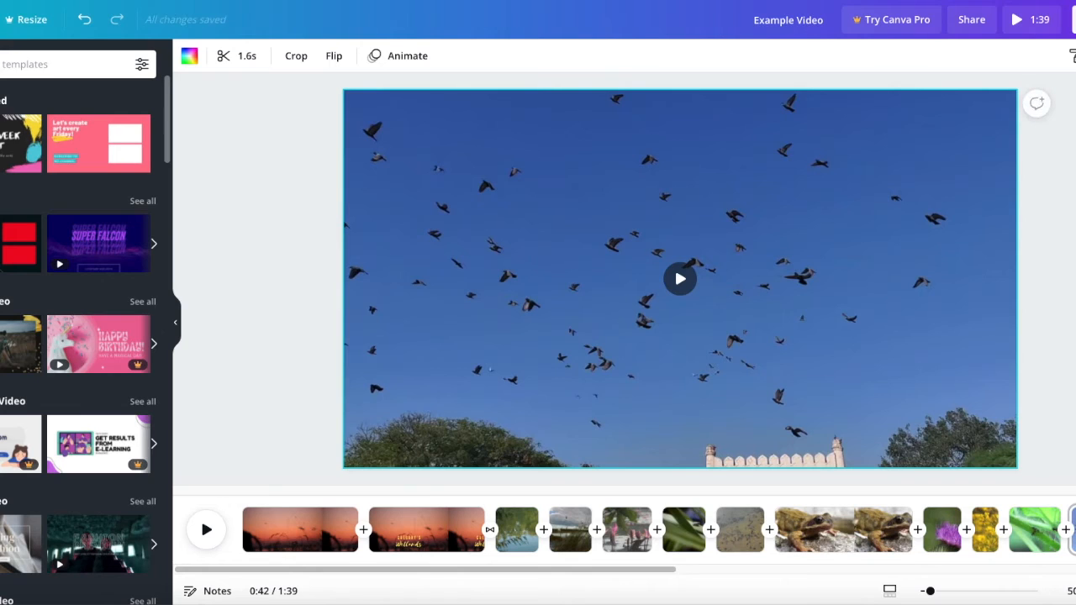
{"action": "left_click", "coordinate": [1072, 56]}
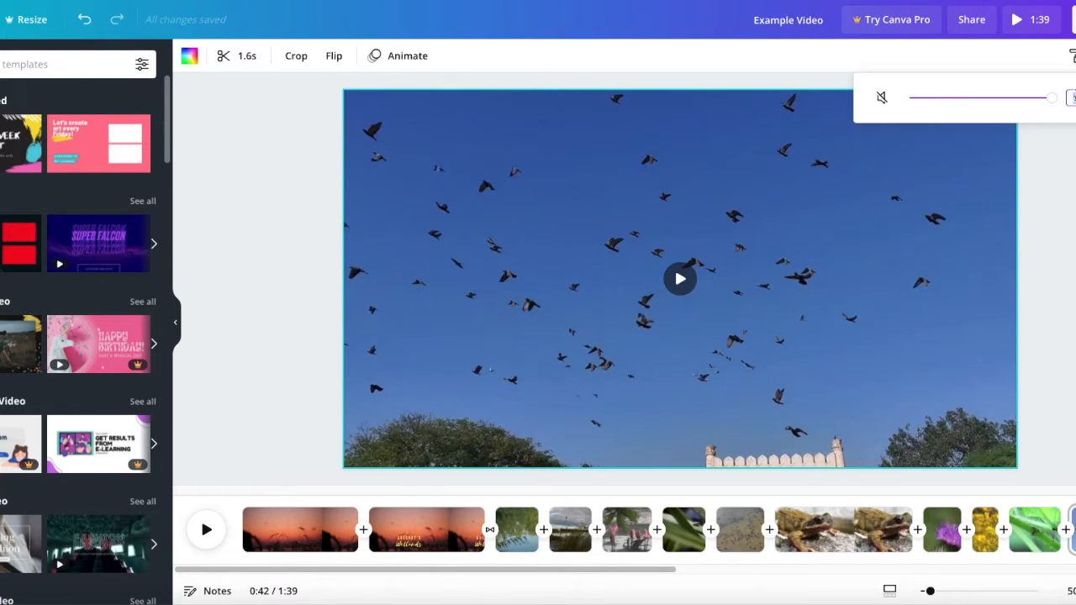
{"action": "key", "text": "Return"}
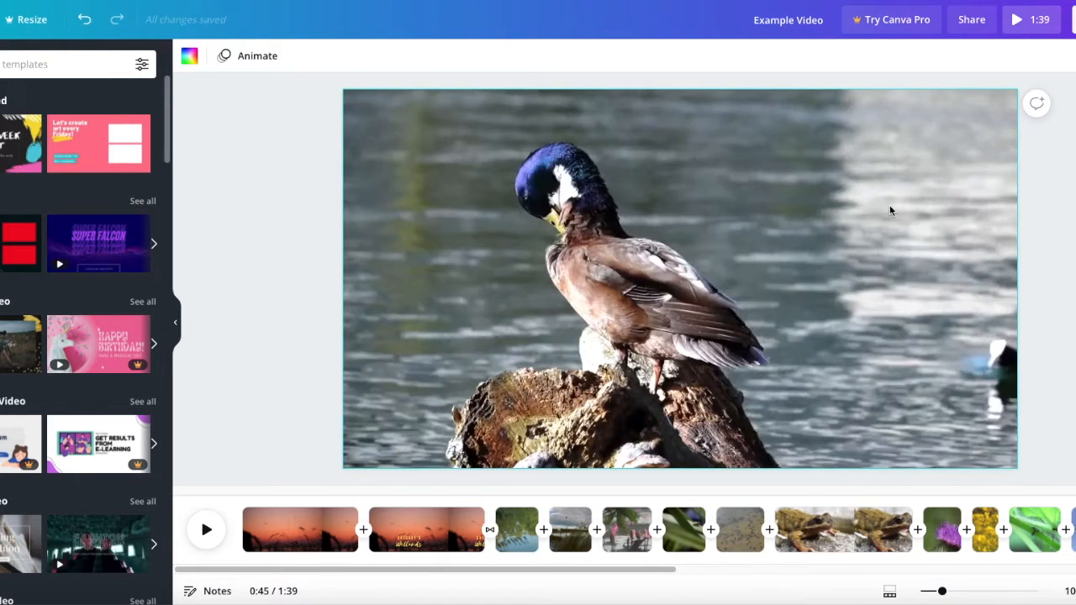
- Lower the volume of the clip of the duck standing on the log
{"action": "left_click", "coordinate": [891, 209]}
{"action": "left_click", "coordinate": [1074, 55]}
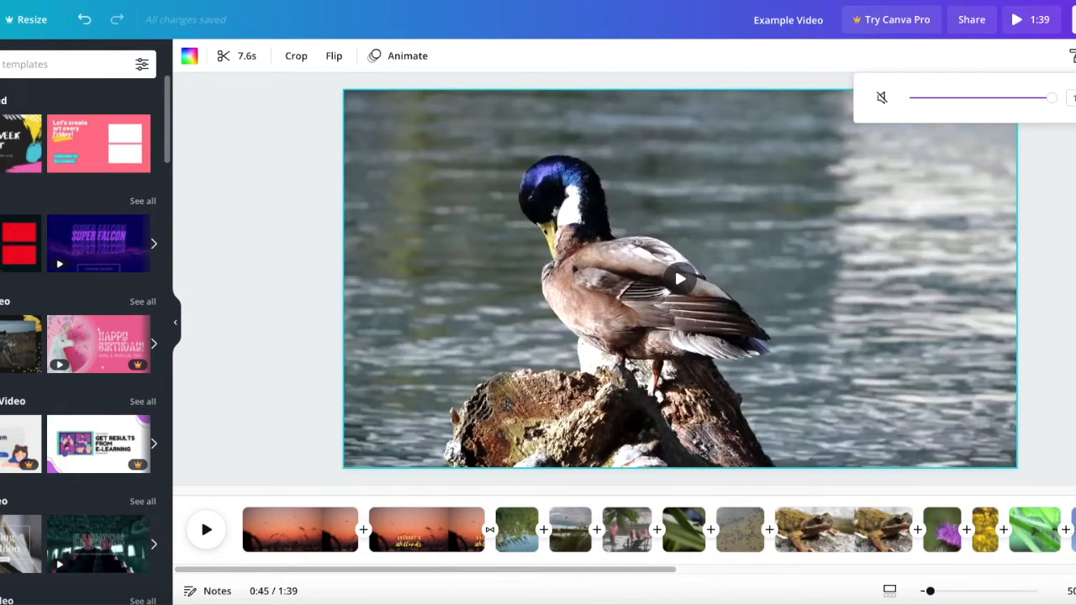
{"action": "key", "text": "Escape"}
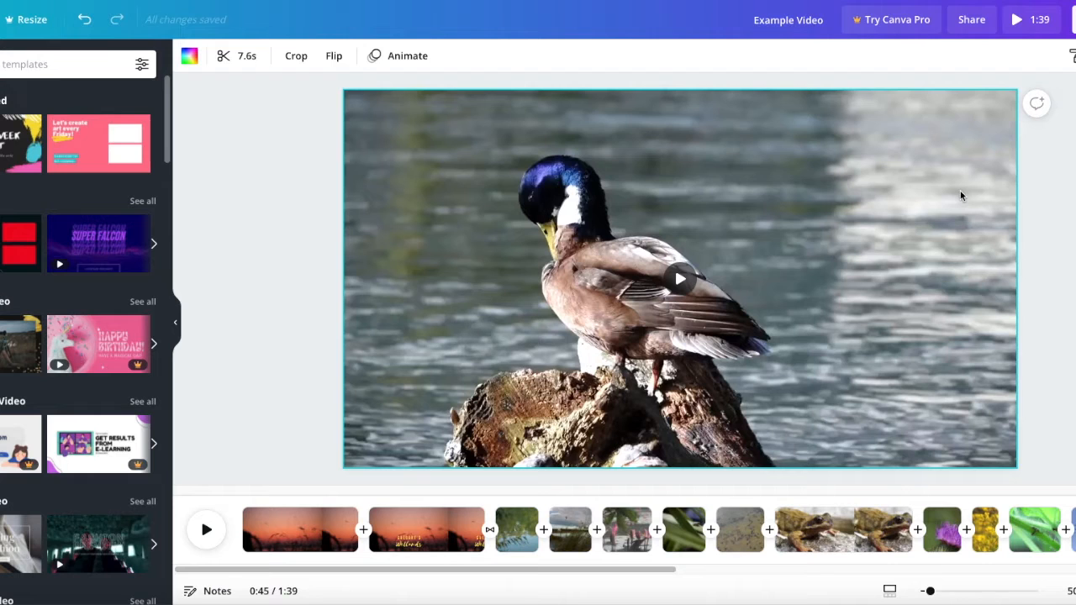
{"action": "left_click", "coordinate": [1075, 55]}
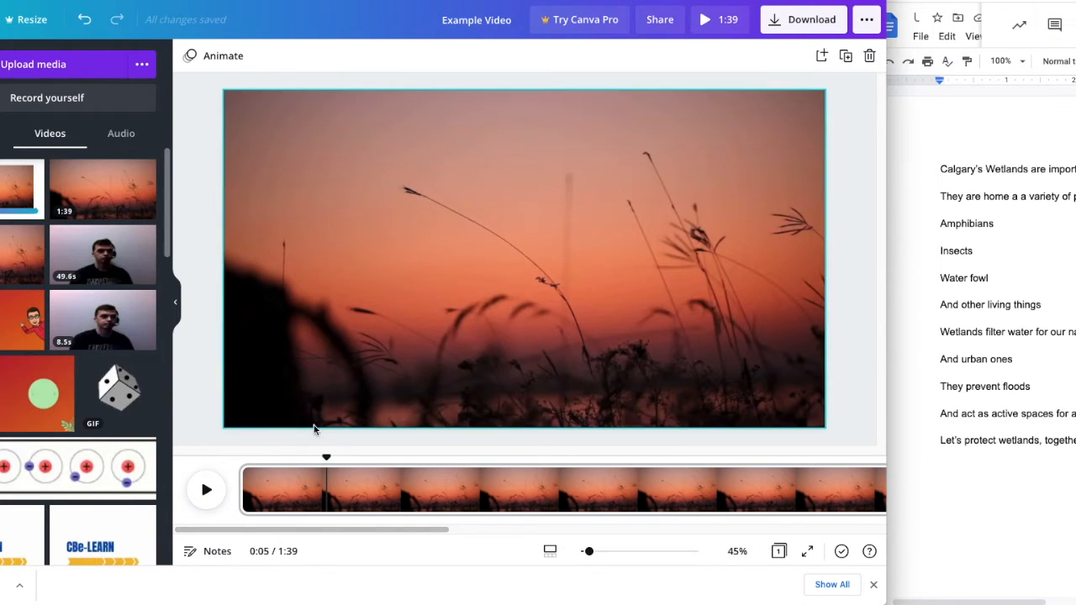
- Return to the start of the video, open the self-recording studio and dismiss the browser's downloads bar
{"action": "left_click_drag", "start_coordinate": [326, 457], "coordinate": [240, 458]}
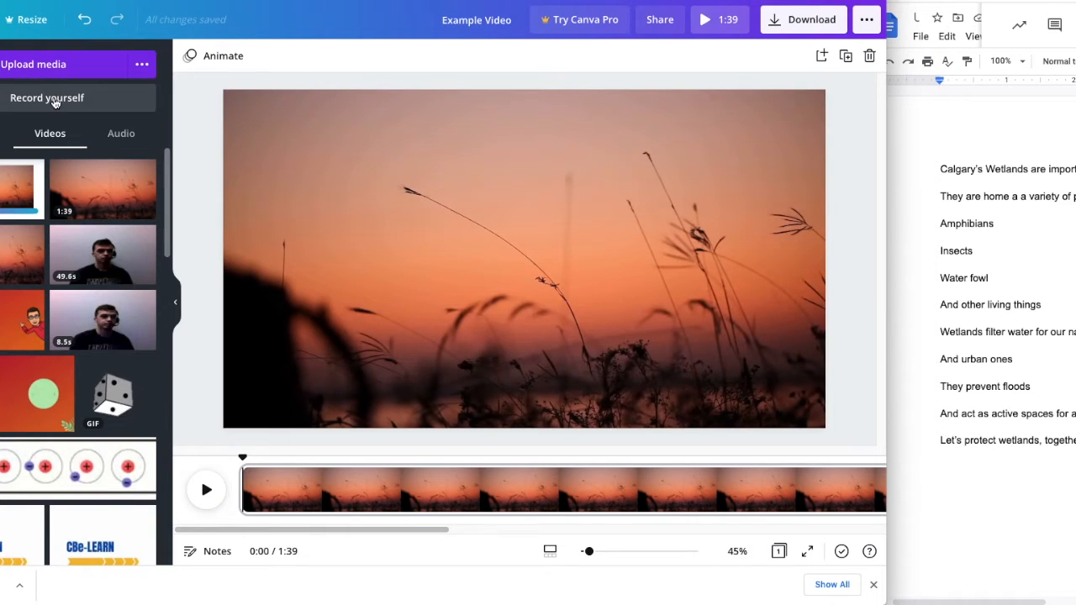
{"action": "left_click", "coordinate": [52, 101]}
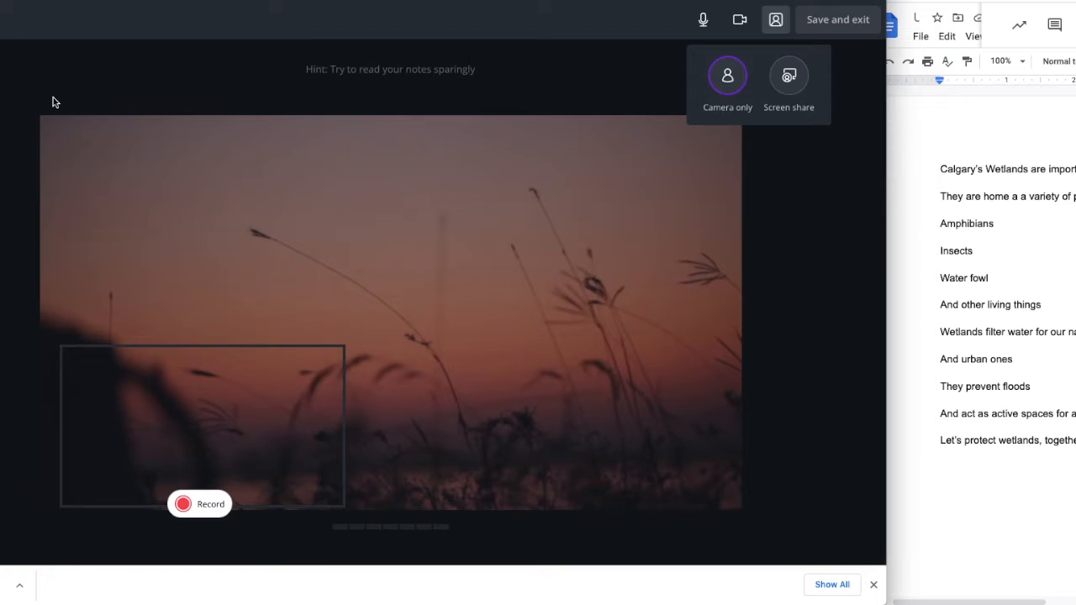
{"action": "left_click", "coordinate": [873, 584]}
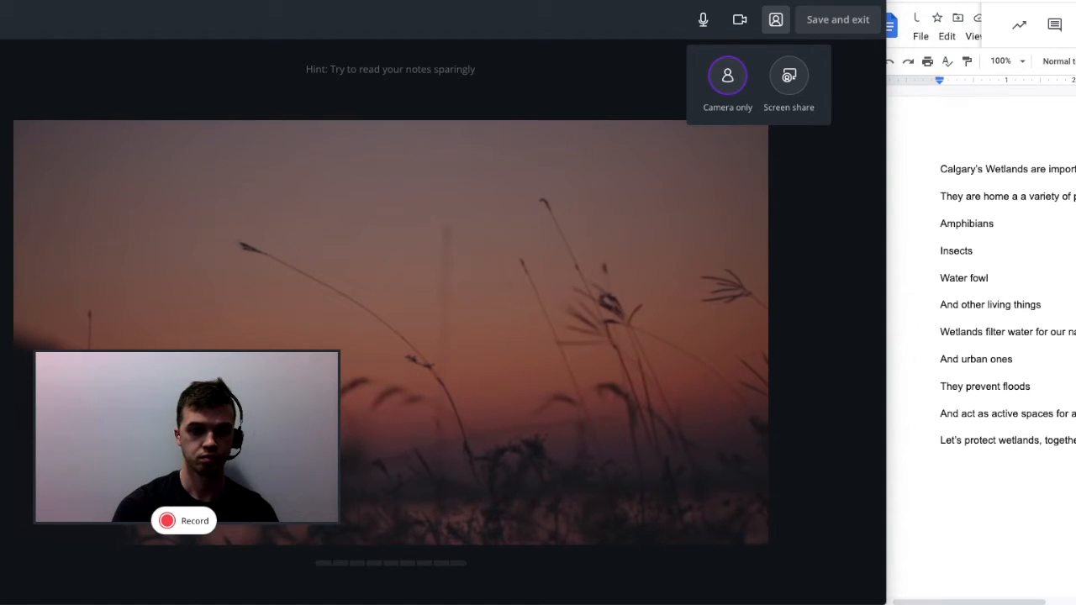
- Play the exported Example Video (3).mp4 beside the studio, record a camera-only narration over it and pause the recorded clip on the page
{"action": "left_click_drag", "start_coordinate": [1075, 13], "coordinate": [874, 25]}
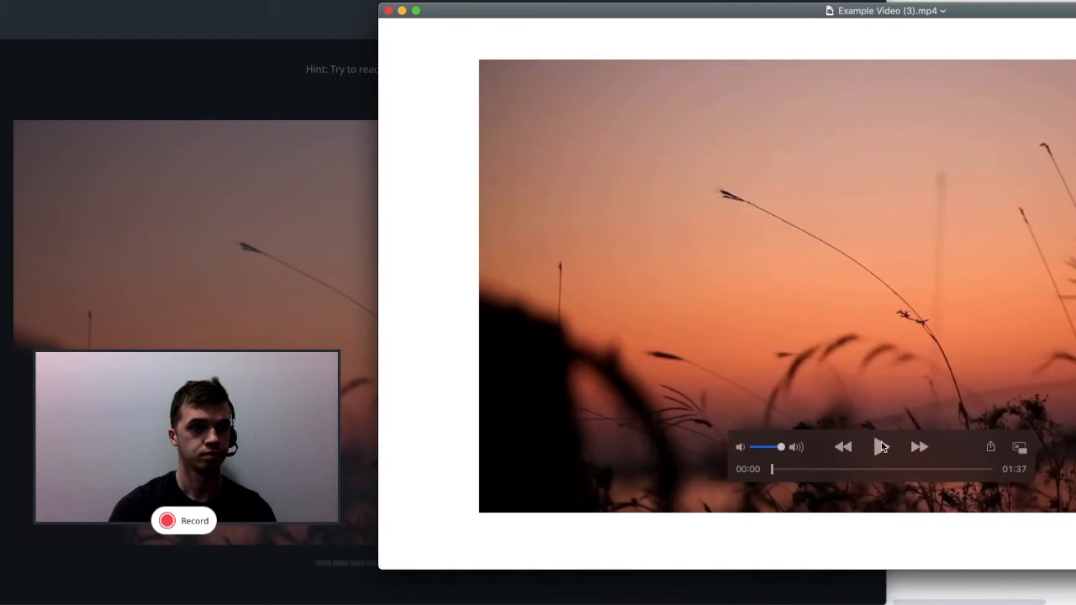
{"action": "left_click", "coordinate": [883, 446]}
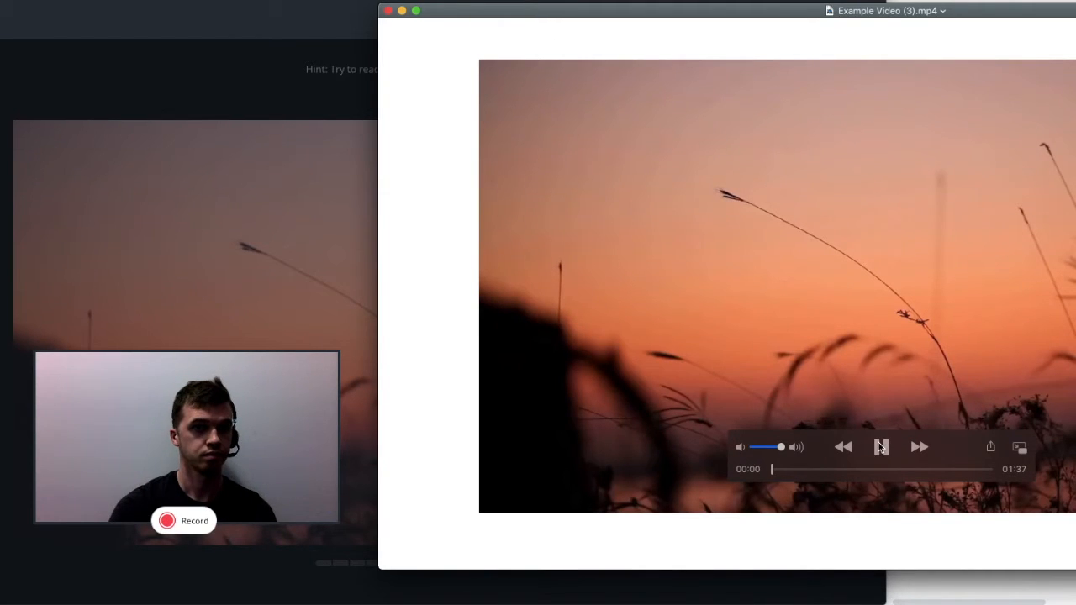
{"action": "left_click", "coordinate": [190, 431]}
{"action": "left_click", "coordinate": [178, 523]}
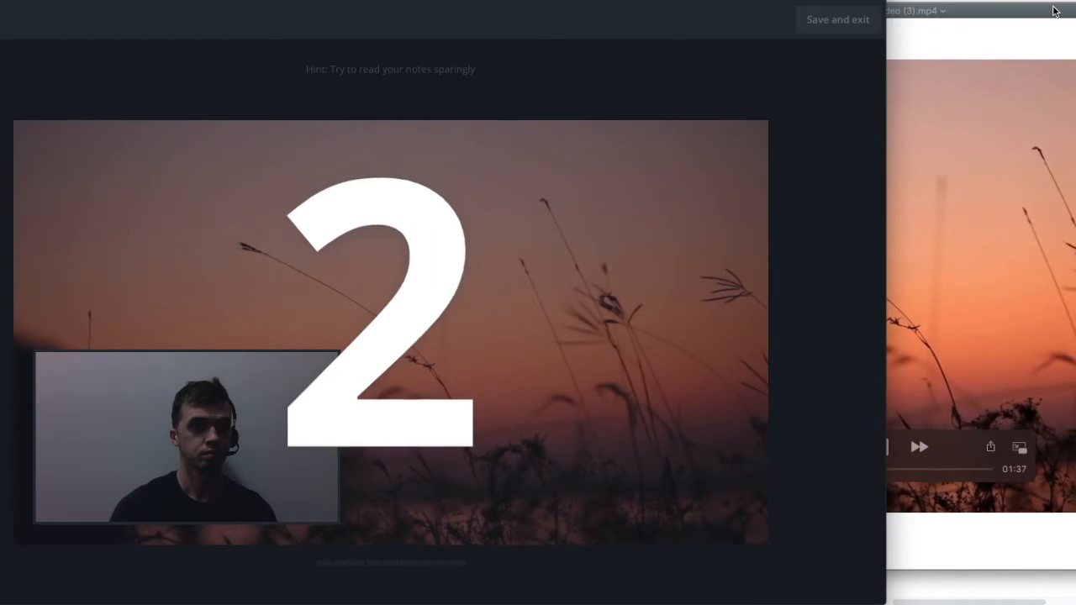
{"action": "left_click", "coordinate": [1055, 10]}
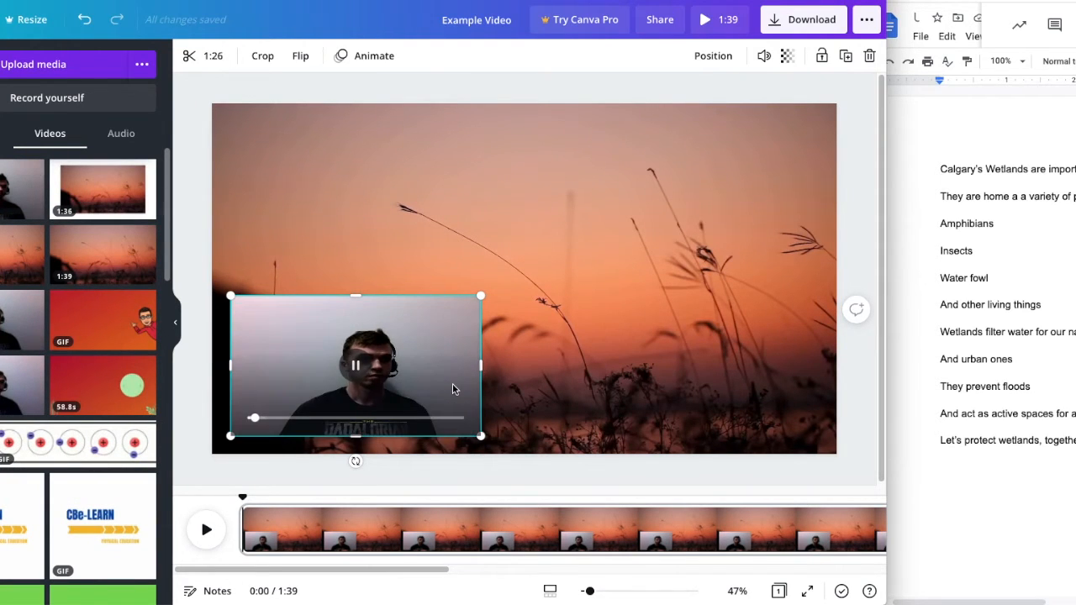
{"action": "left_click", "coordinate": [357, 368]}
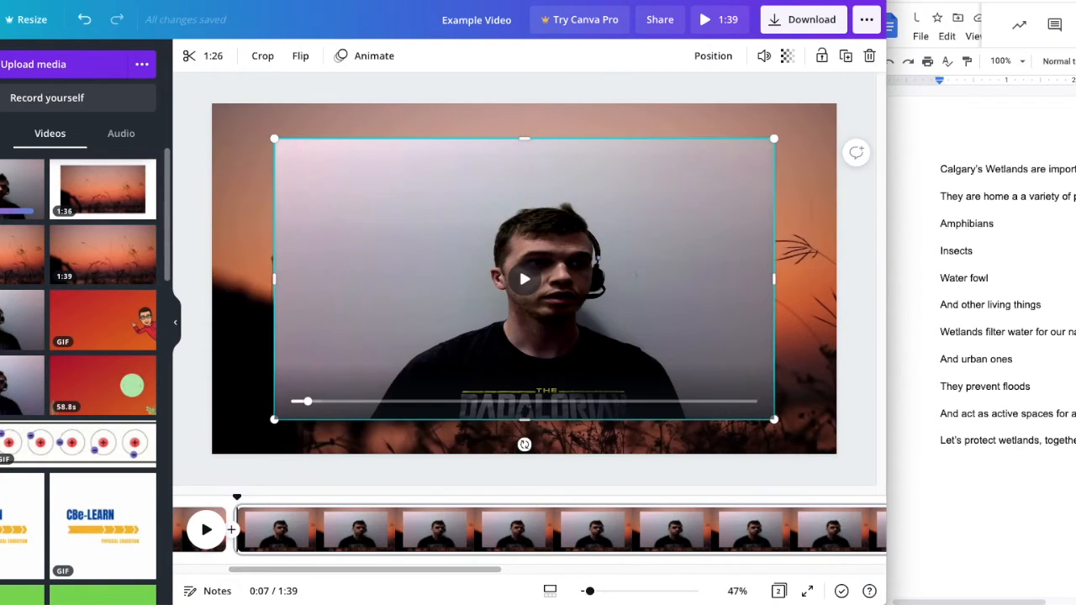
- Search the elements for "frame" and add the wavy rounded-square frame to the second page
{"action": "left_click", "coordinate": [2, 115]}
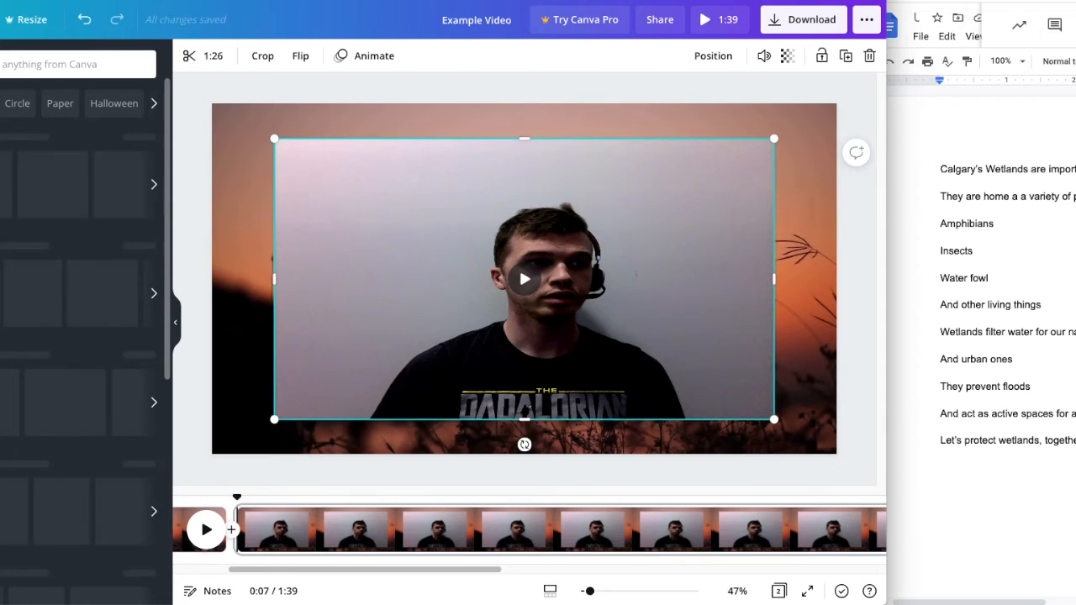
{"action": "left_click", "coordinate": [53, 61]}
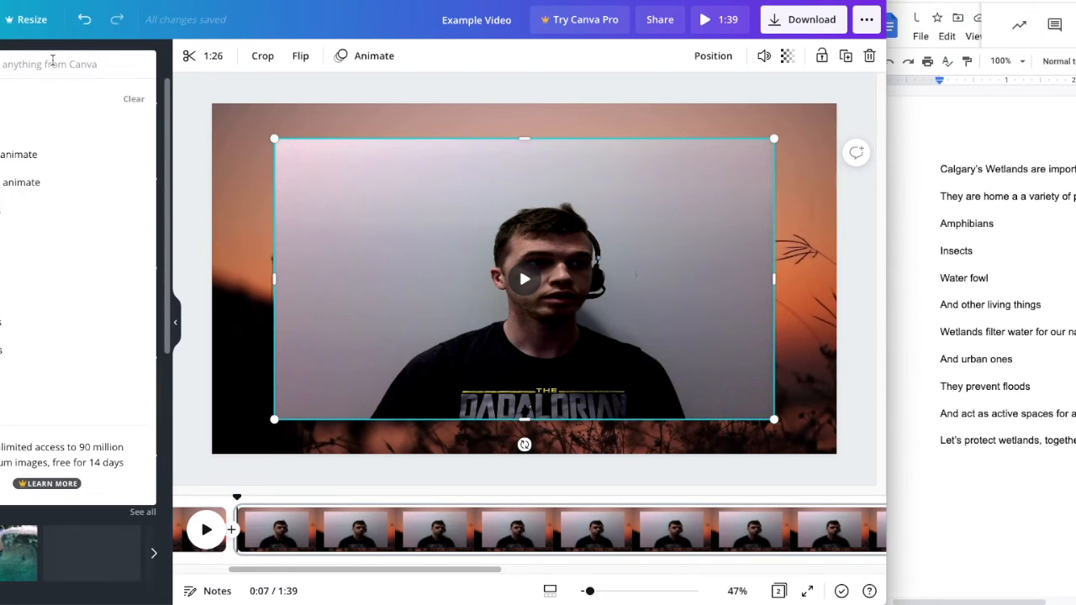
{"action": "type", "text": "frame"}
{"action": "key", "text": "Return"}
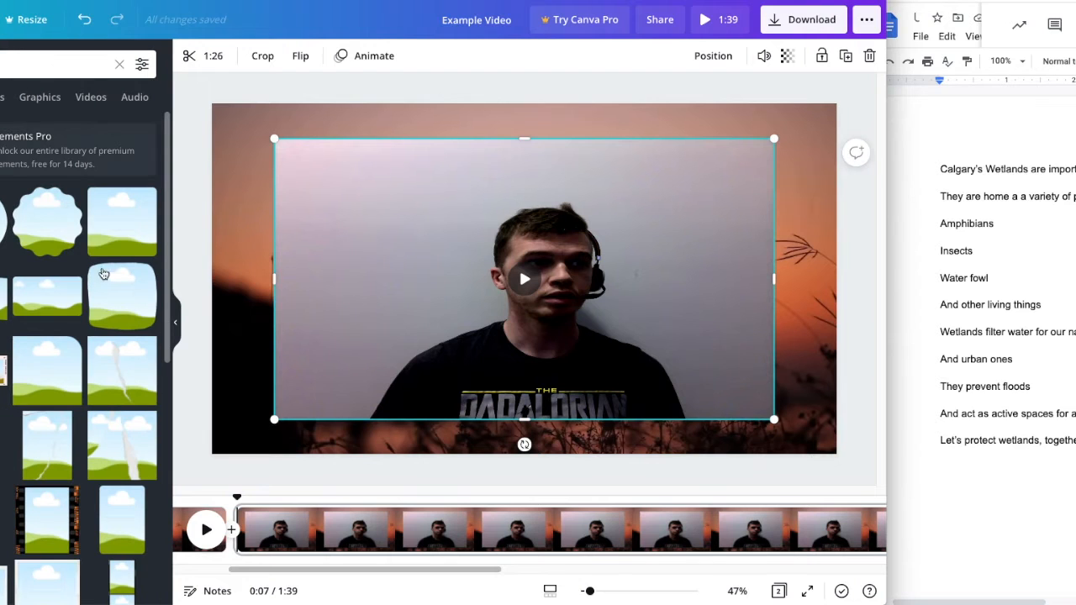
{"action": "left_click", "coordinate": [112, 286]}
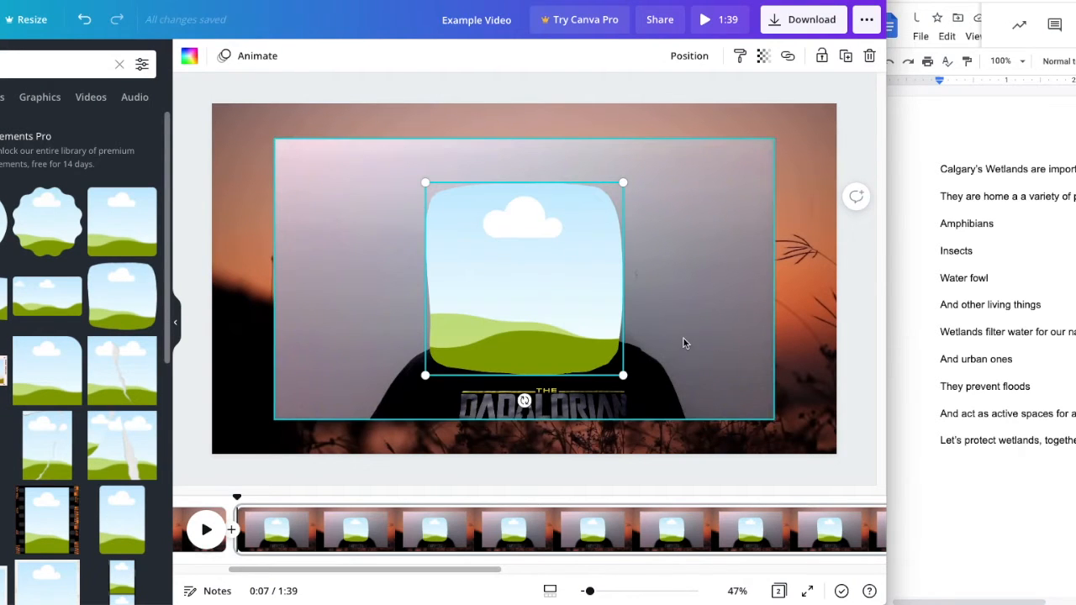
- Try to place the webcam recording inside the frame on the second page and undo the placement
{"action": "left_click_drag", "start_coordinate": [683, 343], "coordinate": [614, 332]}
{"action": "double_click", "coordinate": [574, 313]}
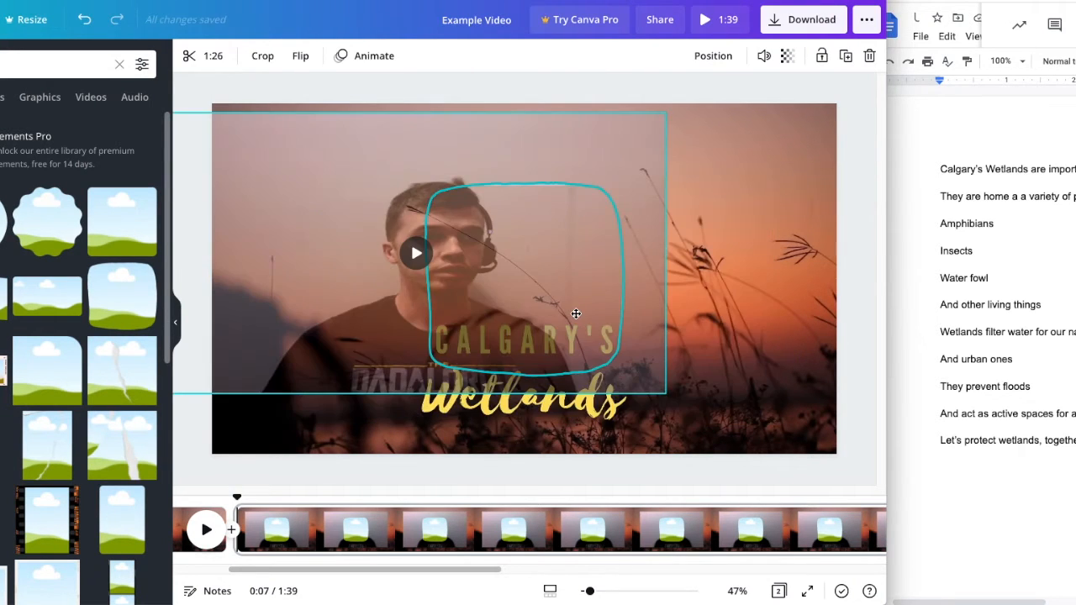
{"action": "left_click_drag", "start_coordinate": [575, 314], "coordinate": [575, 314]}
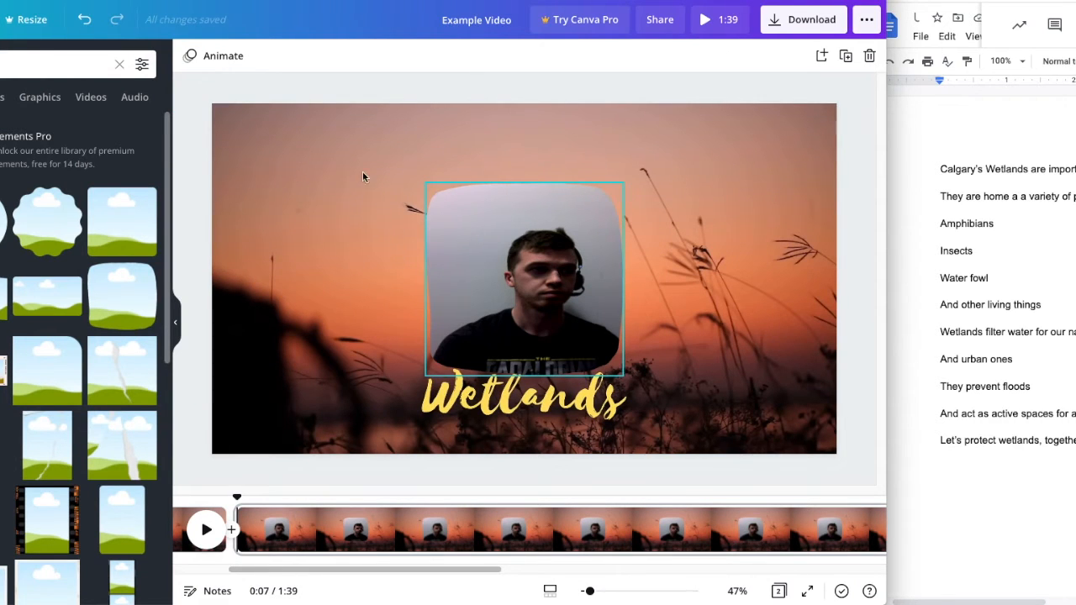
{"action": "left_click", "coordinate": [85, 24]}
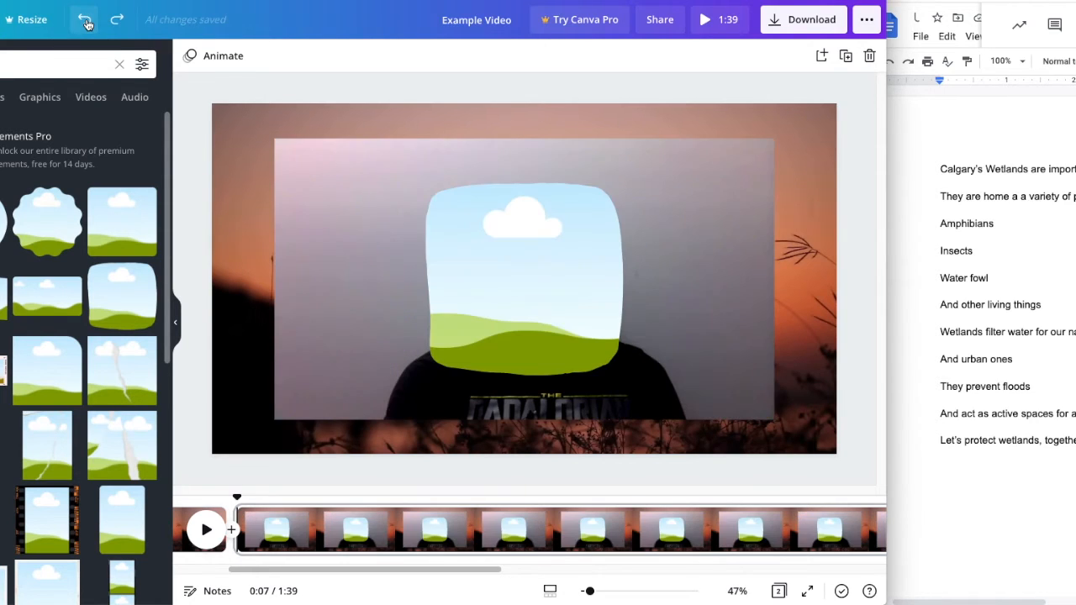
- Set the transparency of the webcam recording on the second page to 0
{"action": "left_click", "coordinate": [663, 323]}
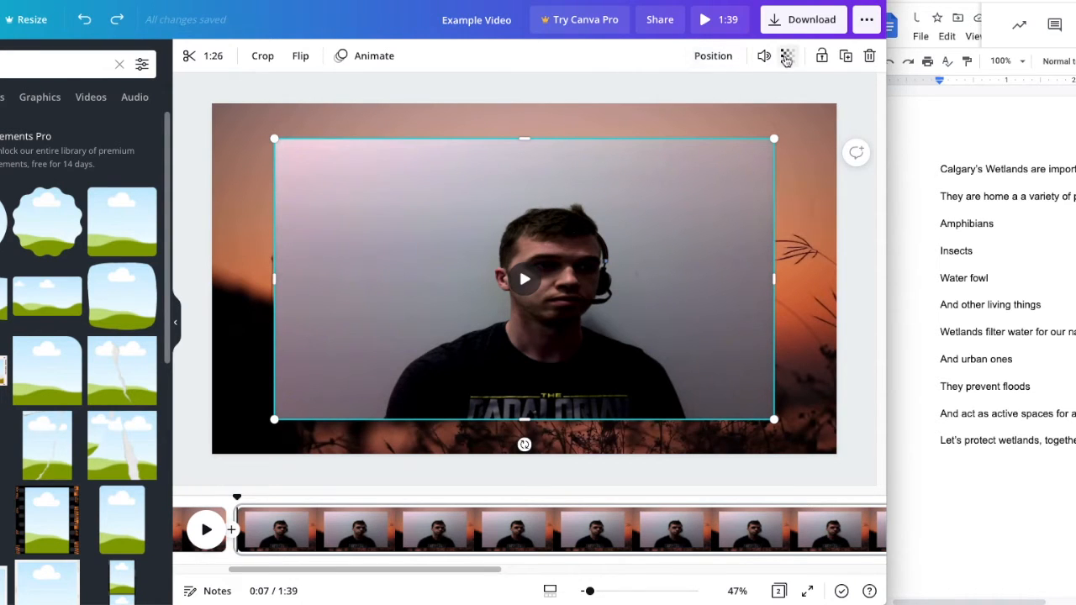
{"action": "left_click", "coordinate": [786, 56]}
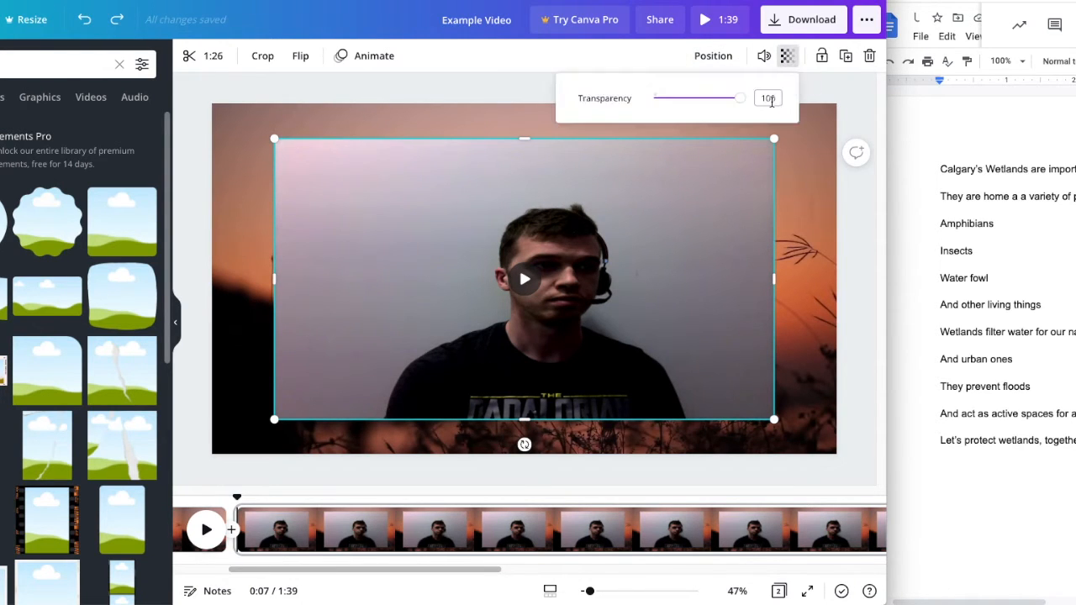
{"action": "type", "text": "0"}
{"action": "key", "text": "Return"}
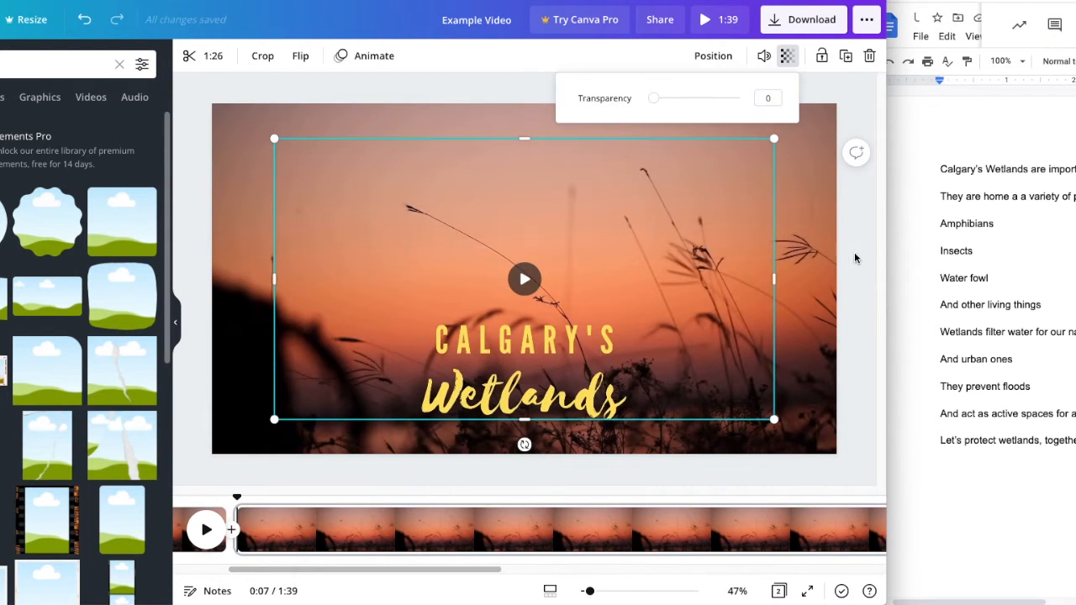
{"action": "key", "text": "Escape"}
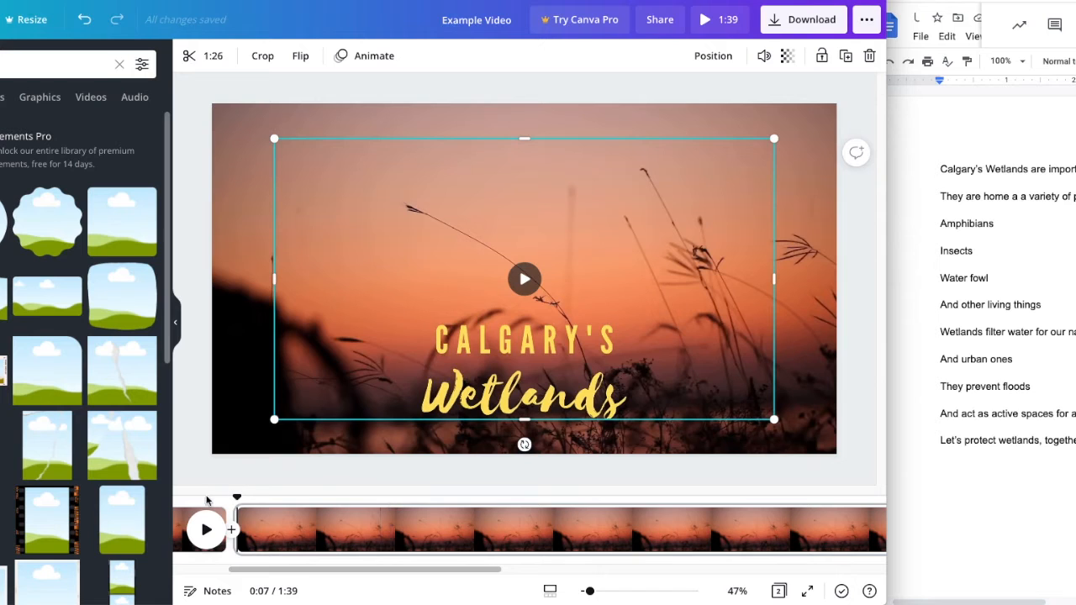
- Play the video from its beginning to review the hidden webcam narration over the first pages
{"action": "scroll", "coordinate": [239, 525], "scroll_direction": "left", "scroll_amount": 3}
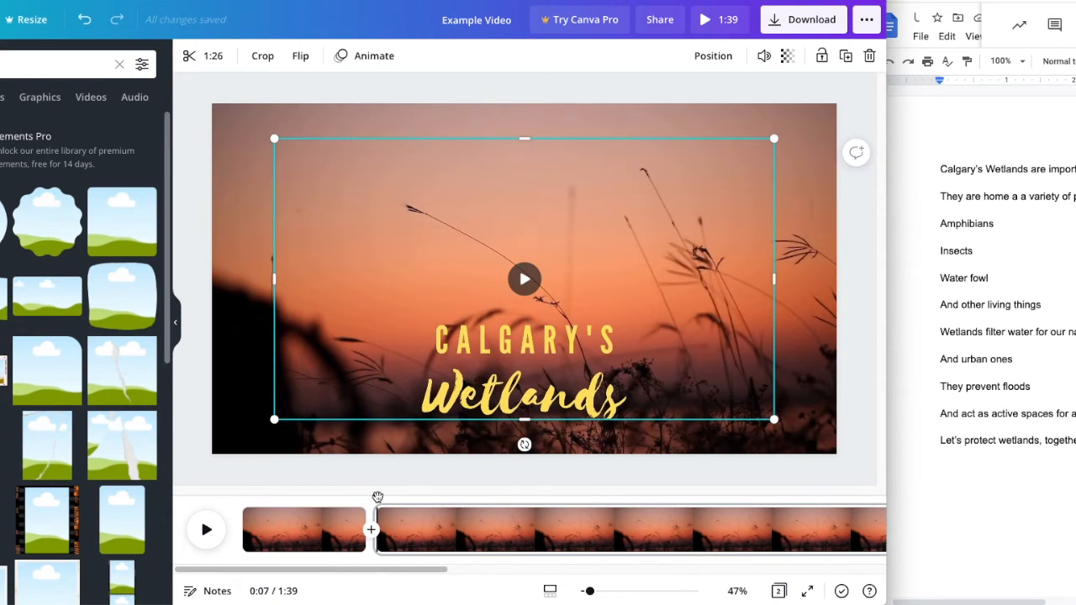
{"action": "left_click_drag", "start_coordinate": [256, 495], "coordinate": [242, 495]}
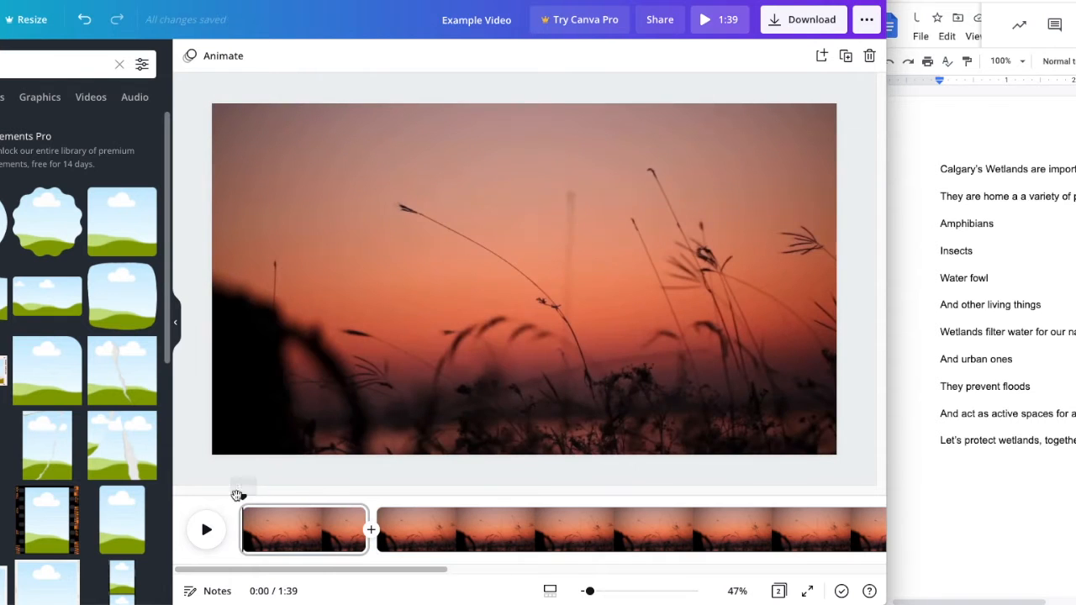
{"action": "left_click", "coordinate": [208, 535]}
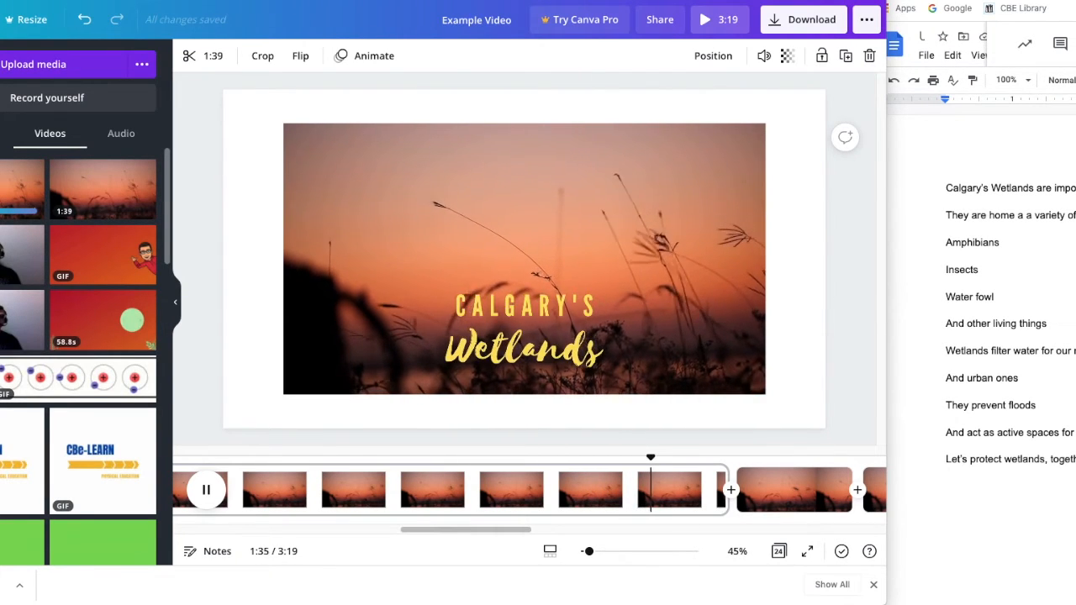
- Upload the Vocaroo 03 Nov 2021 mp3 recording from the Downloads folder to the design's uploads and stop playback
{"action": "key", "text": "super+Tab"}
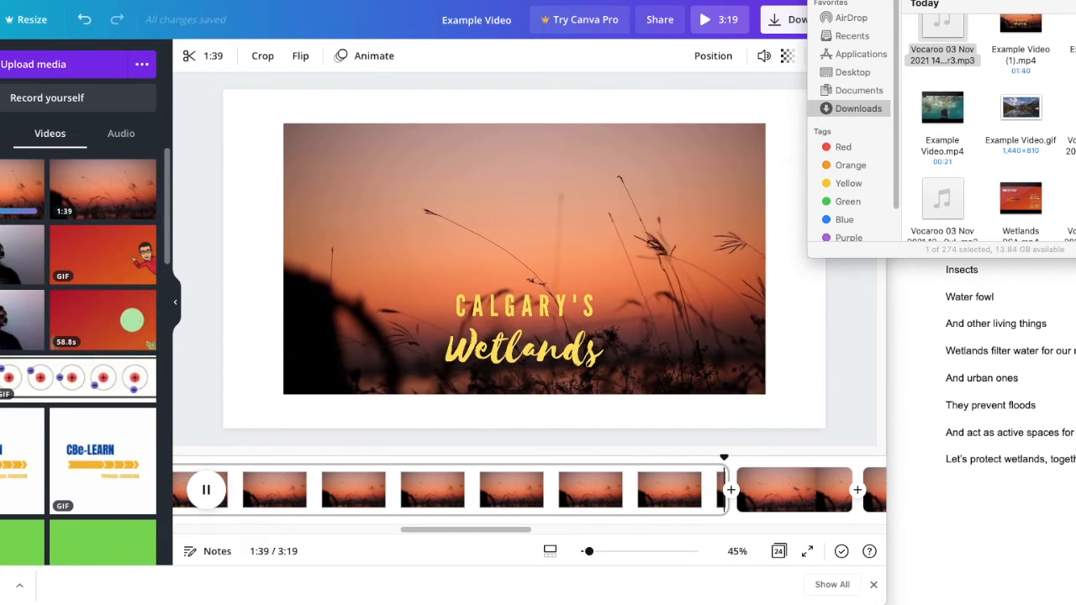
{"action": "left_click", "coordinate": [756, 70]}
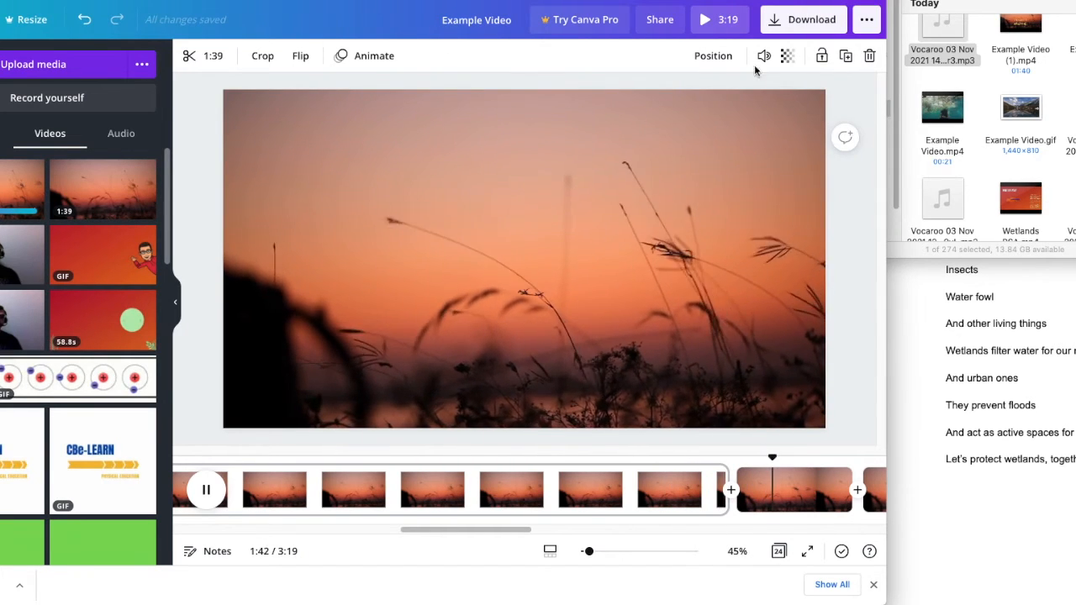
{"action": "left_click_drag", "start_coordinate": [960, 33], "coordinate": [64, 169]}
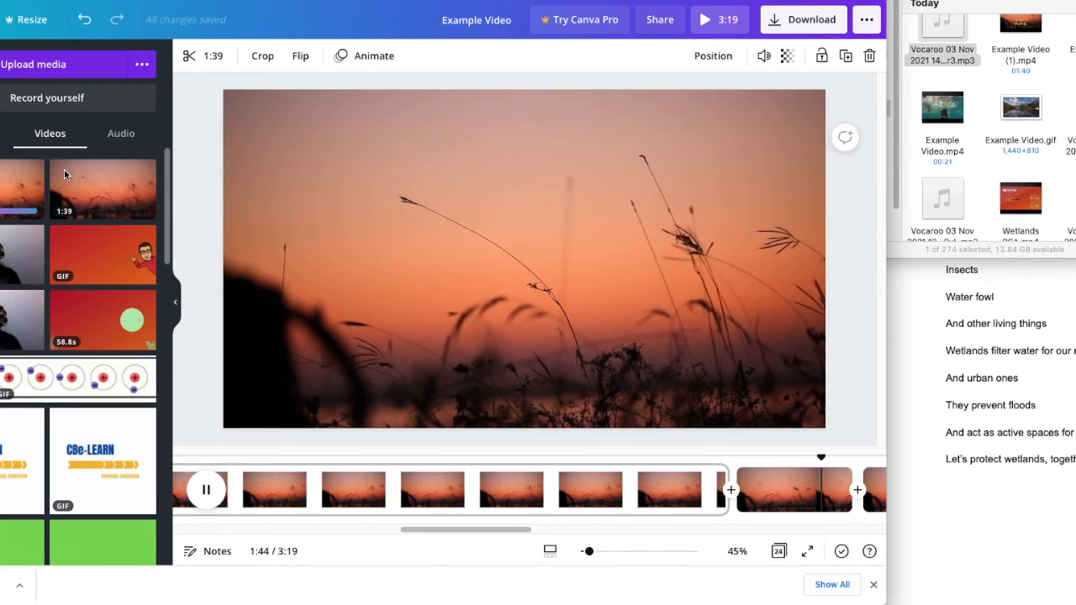
{"action": "left_click", "coordinate": [206, 491]}
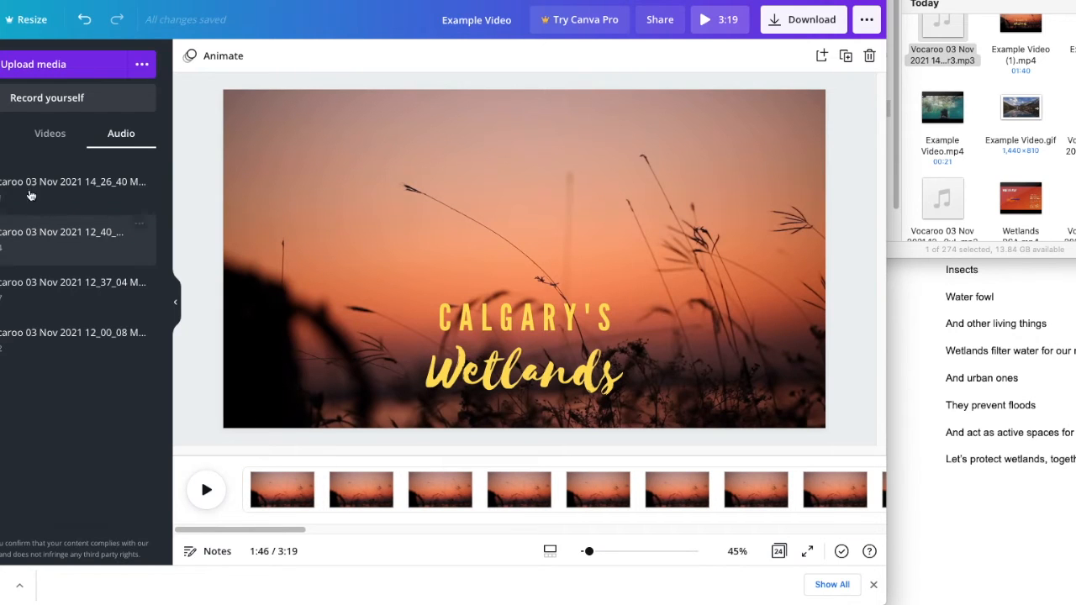
- Add the uploaded Vocaroo 03 Nov 2021 14_26_40 recording to the timeline and shift it earlier to about 1:05
{"action": "left_click_drag", "start_coordinate": [68, 182], "coordinate": [306, 521]}
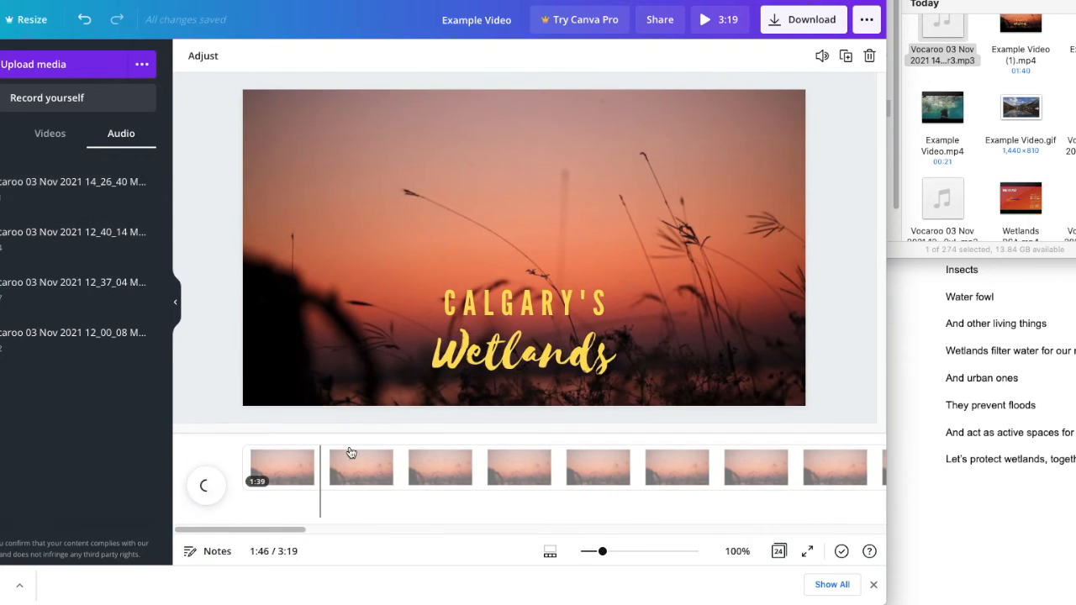
{"action": "scroll", "coordinate": [412, 496], "scroll_direction": "right", "scroll_amount": 10}
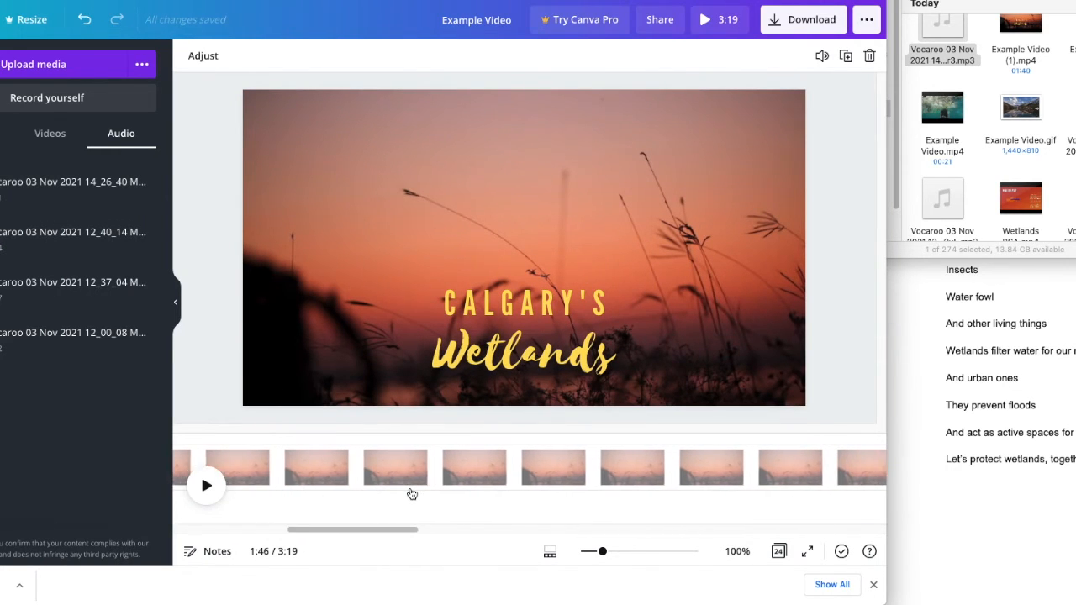
{"action": "left_click_drag", "start_coordinate": [509, 510], "coordinate": [277, 521]}
{"action": "scroll", "coordinate": [276, 521], "scroll_direction": "left", "scroll_amount": 10}
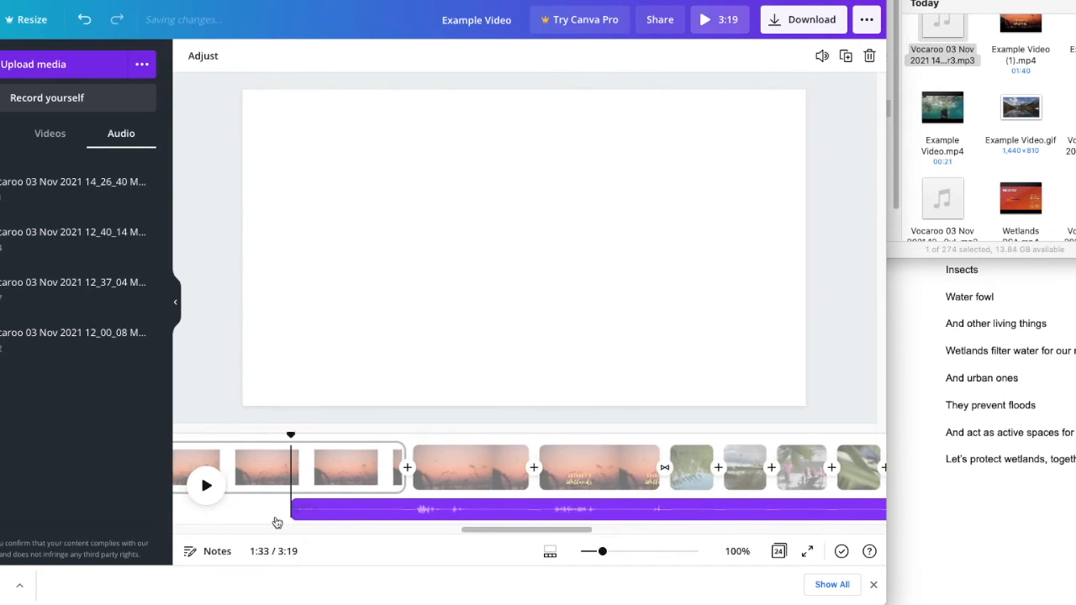
{"action": "scroll", "coordinate": [617, 473], "scroll_direction": "right", "scroll_amount": 5}
{"action": "left_click_drag", "start_coordinate": [727, 510], "coordinate": [270, 519]}
{"action": "scroll", "coordinate": [381, 490], "scroll_direction": "left", "scroll_amount": 5}
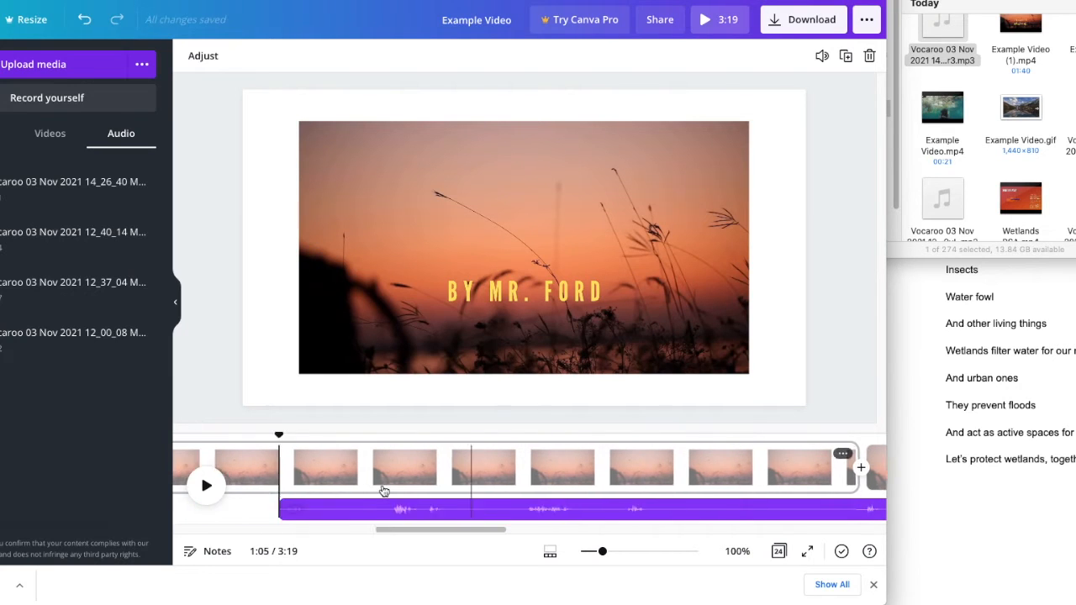
- Move the narration track so it begins a few seconds into the first page, checking the timing with playback
{"action": "left_click_drag", "start_coordinate": [417, 530], "coordinate": [248, 539]}
{"action": "scroll", "coordinate": [362, 472], "scroll_direction": "left", "scroll_amount": 4}
{"action": "scroll", "coordinate": [362, 471], "scroll_direction": "left", "scroll_amount": 1}
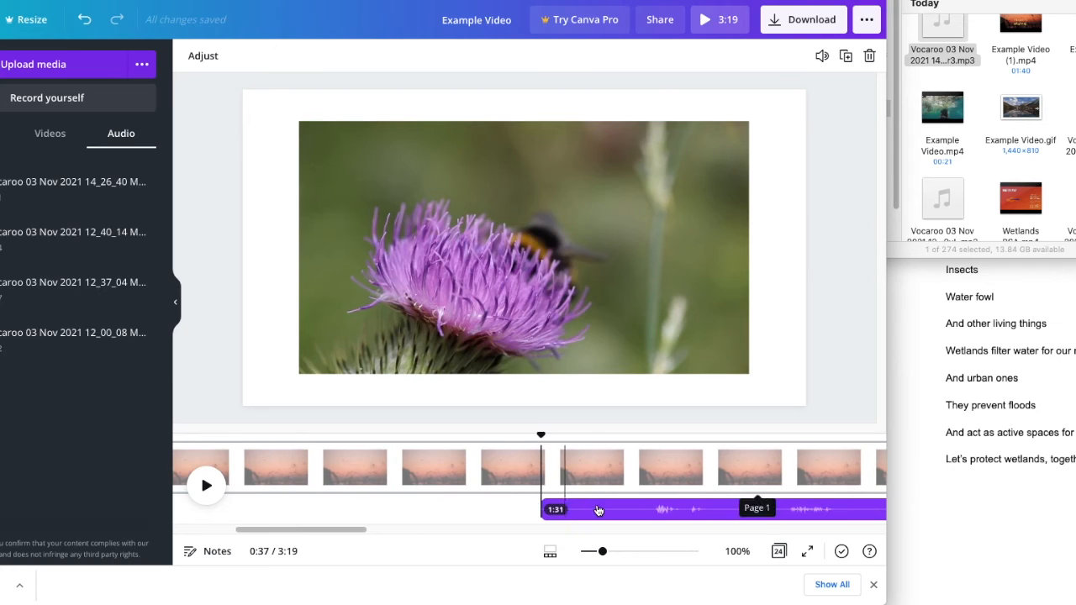
{"action": "left_click_drag", "start_coordinate": [604, 510], "coordinate": [252, 522]}
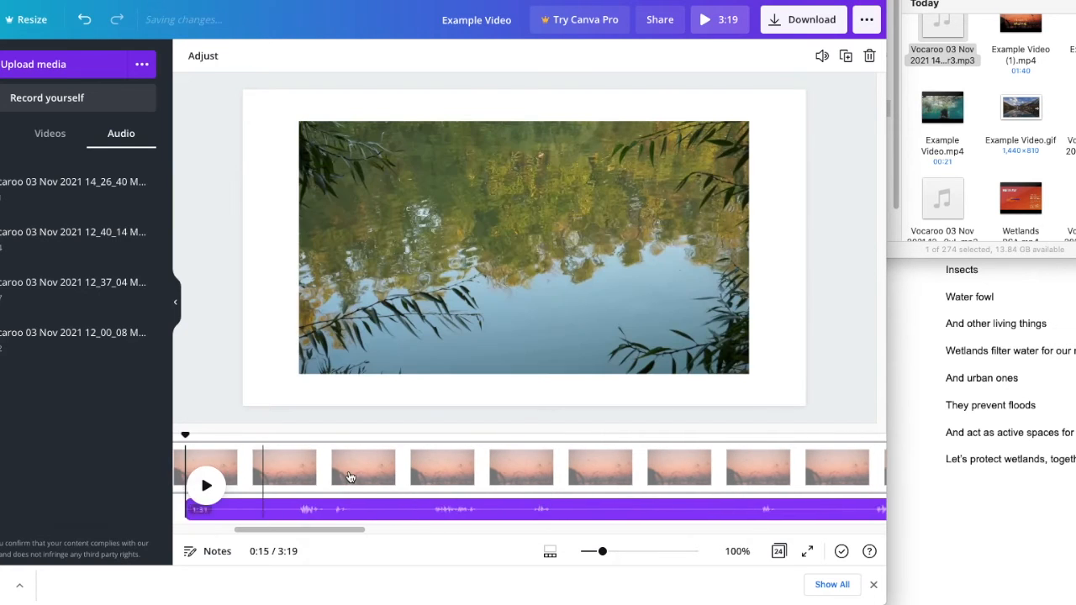
{"action": "scroll", "coordinate": [347, 476], "scroll_direction": "left", "scroll_amount": 4}
{"action": "left_click_drag", "start_coordinate": [542, 514], "coordinate": [284, 518]}
{"action": "left_click", "coordinate": [207, 486]}
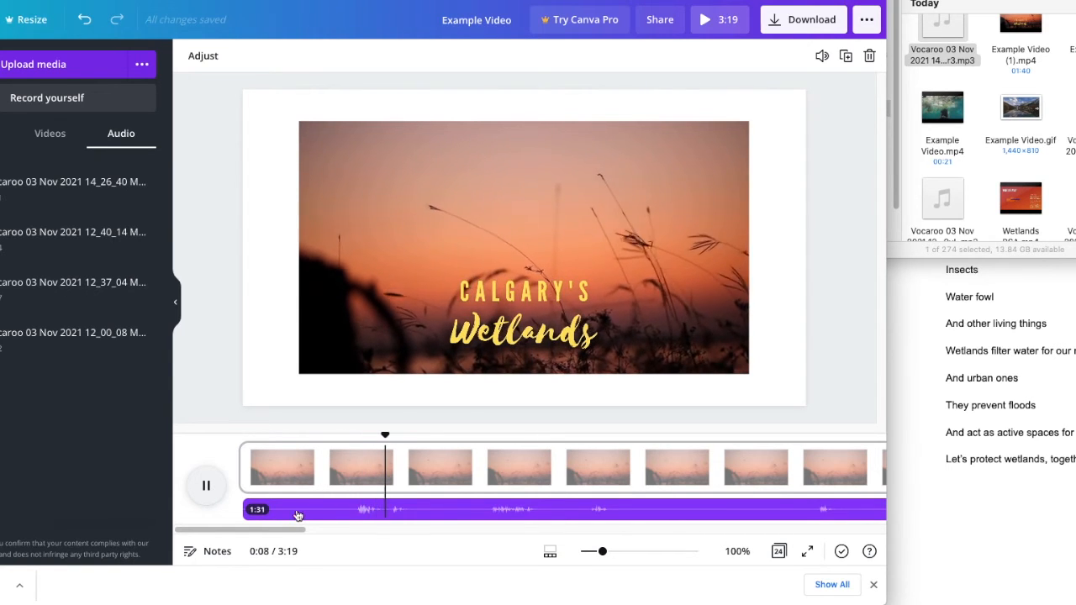
{"action": "left_click", "coordinate": [201, 473]}
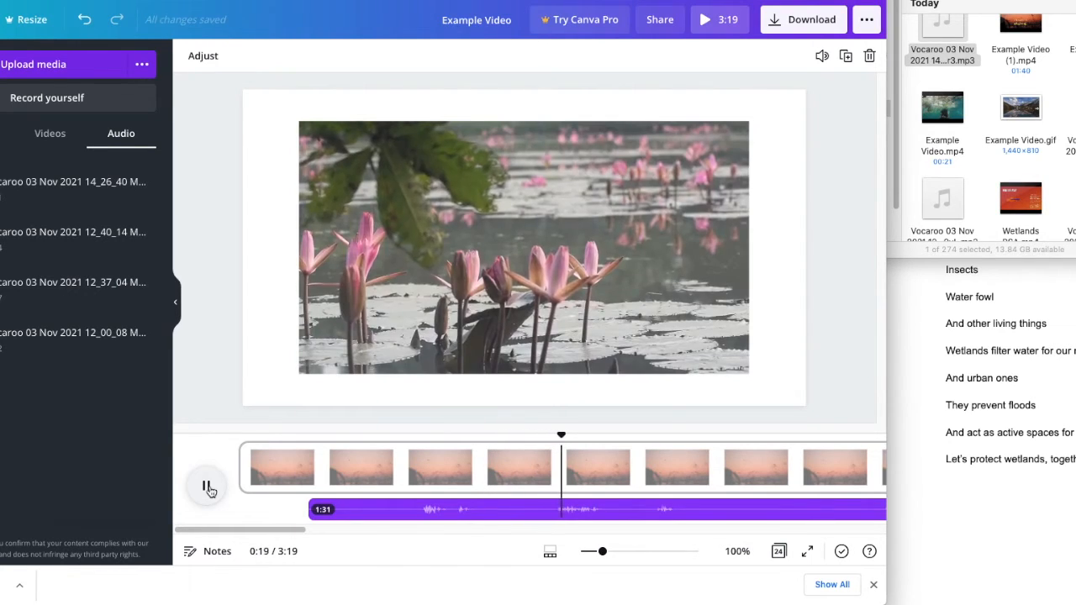
- Duplicate the narration audio track
{"action": "left_click", "coordinate": [493, 513]}
{"action": "right_click", "coordinate": [494, 514]}
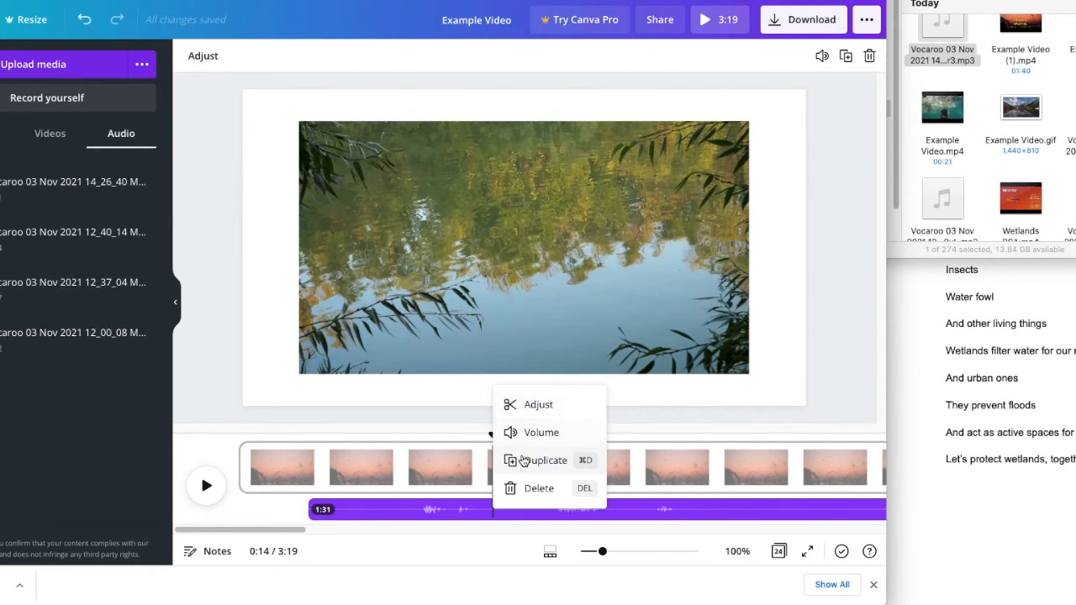
{"action": "left_click", "coordinate": [517, 460]}
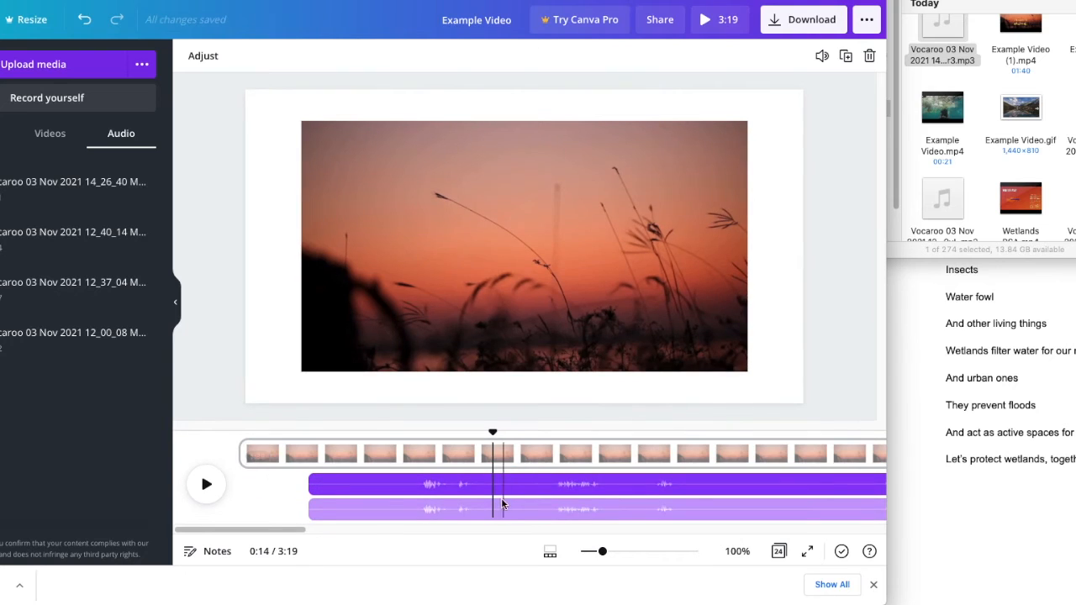
- Trim the end of one narration copy so the clip lasts 12.2 s
{"action": "left_click", "coordinate": [503, 515]}
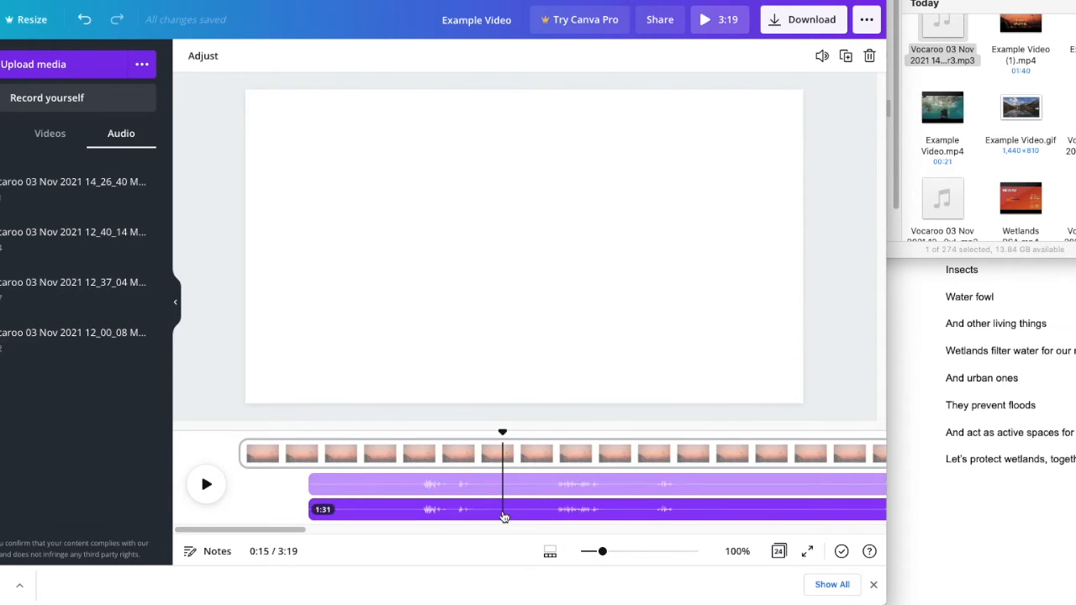
{"action": "right_click", "coordinate": [503, 514]}
{"action": "left_click", "coordinate": [530, 412]}
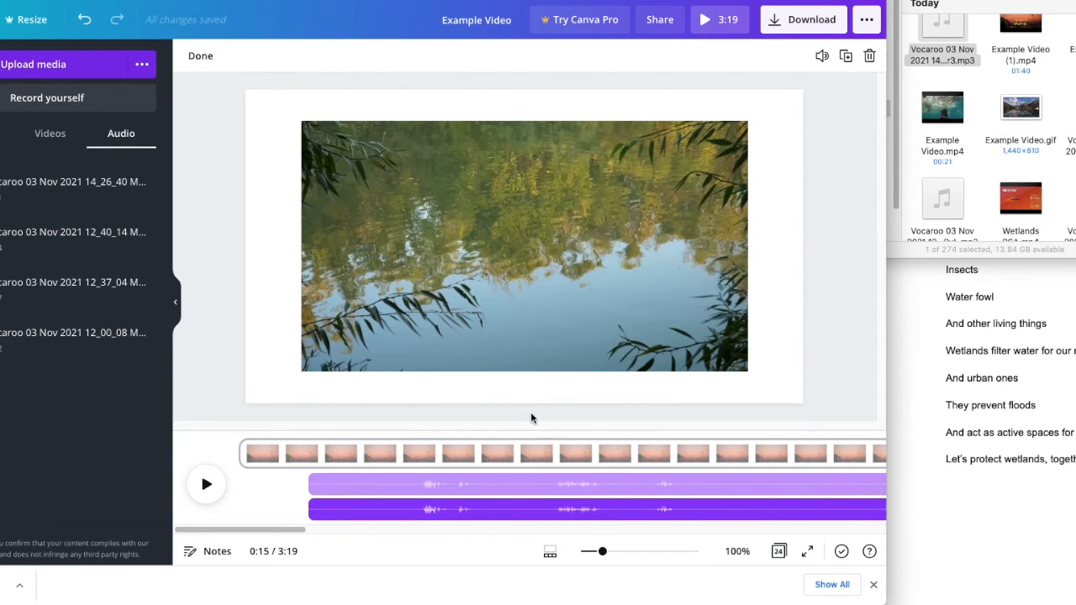
{"action": "scroll", "coordinate": [598, 501], "scroll_direction": "right", "scroll_amount": 3}
{"action": "scroll", "coordinate": [598, 501], "scroll_direction": "right", "scroll_amount": 5}
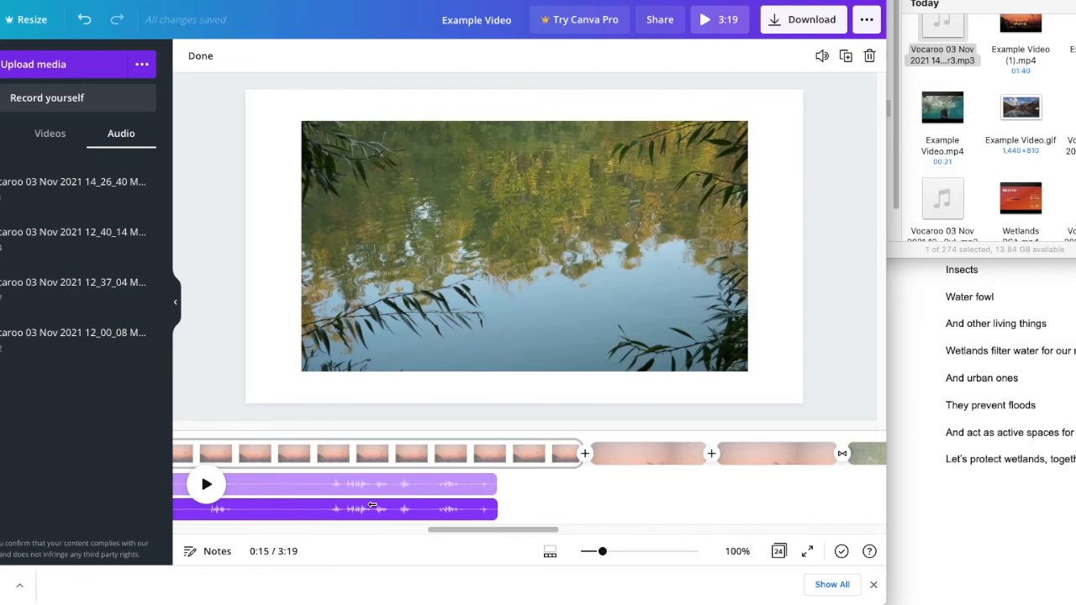
{"action": "left_click_drag", "start_coordinate": [495, 510], "coordinate": [250, 510]}
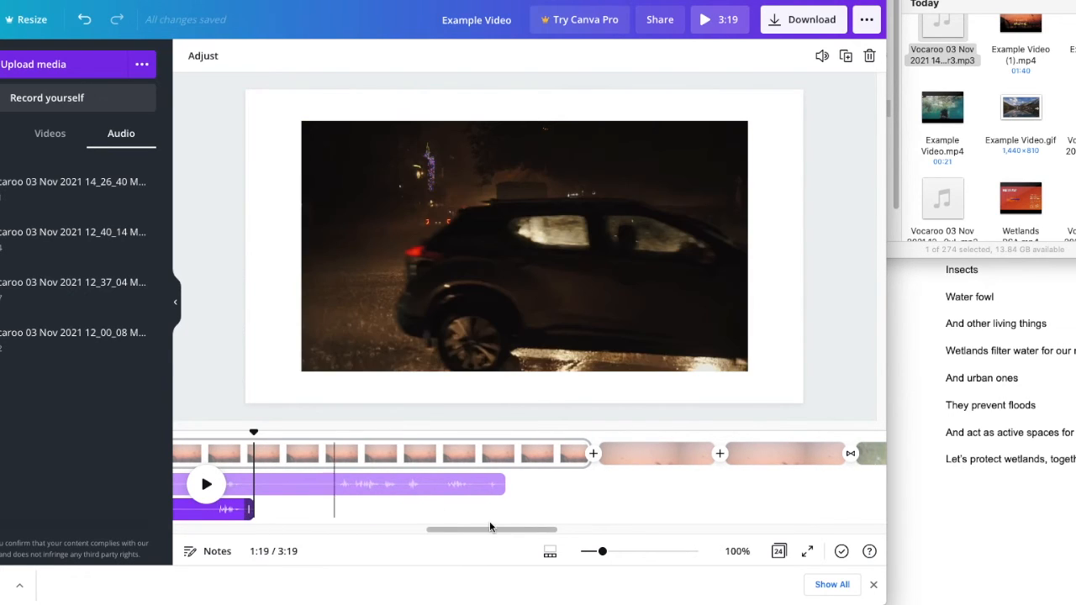
{"action": "scroll", "coordinate": [593, 474], "scroll_direction": "left", "scroll_amount": 10}
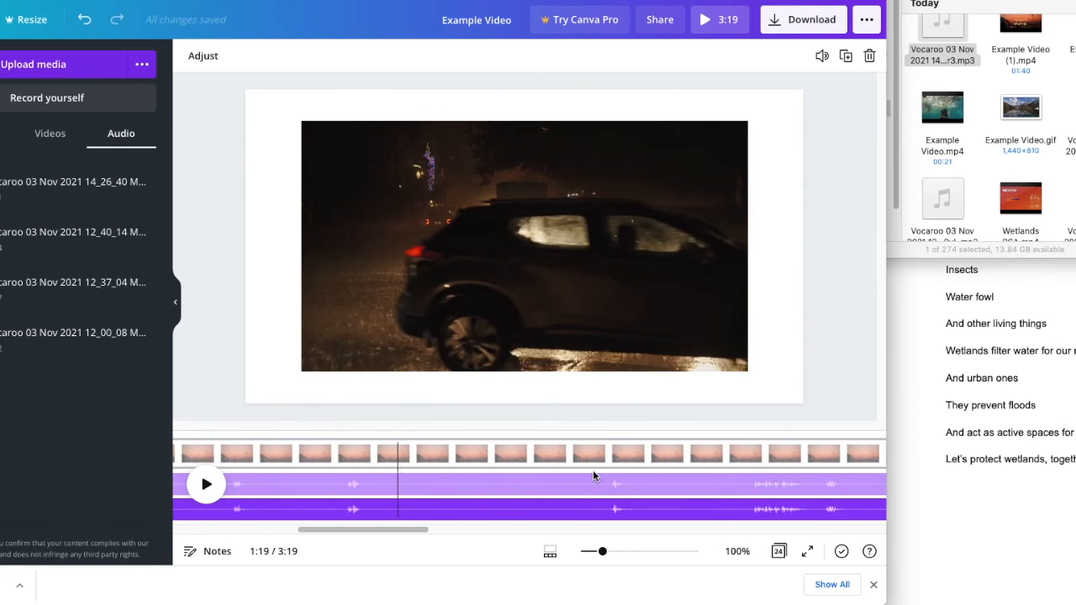
{"action": "scroll", "coordinate": [593, 475], "scroll_direction": "right", "scroll_amount": 1}
{"action": "left_click_drag", "start_coordinate": [832, 508], "coordinate": [557, 507]}
{"action": "left_click_drag", "start_coordinate": [353, 505], "coordinate": [515, 510]}
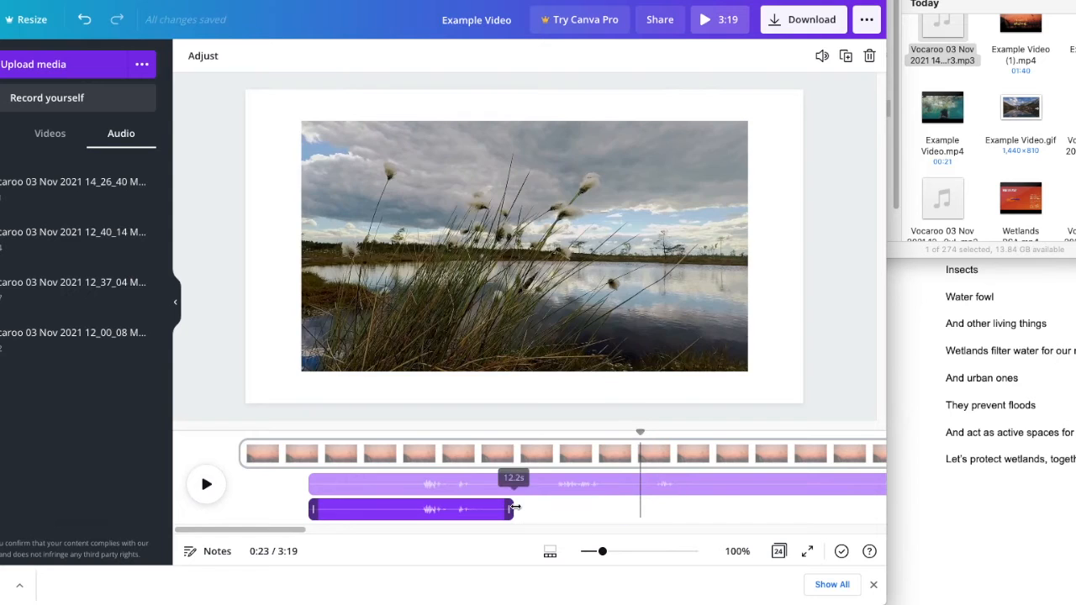
- Trim both narration copies so the first lasts 10.9 s and the second follows directly, and play the result
{"action": "left_click", "coordinate": [402, 492]}
{"action": "left_click_drag", "start_coordinate": [451, 475], "coordinate": [519, 519]}
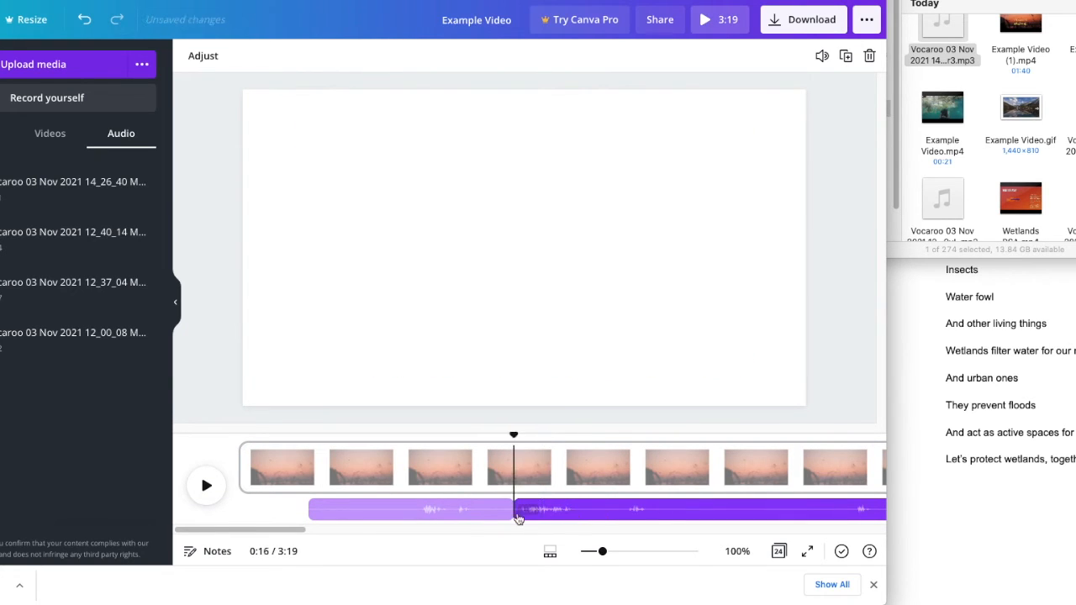
{"action": "left_click", "coordinate": [496, 513]}
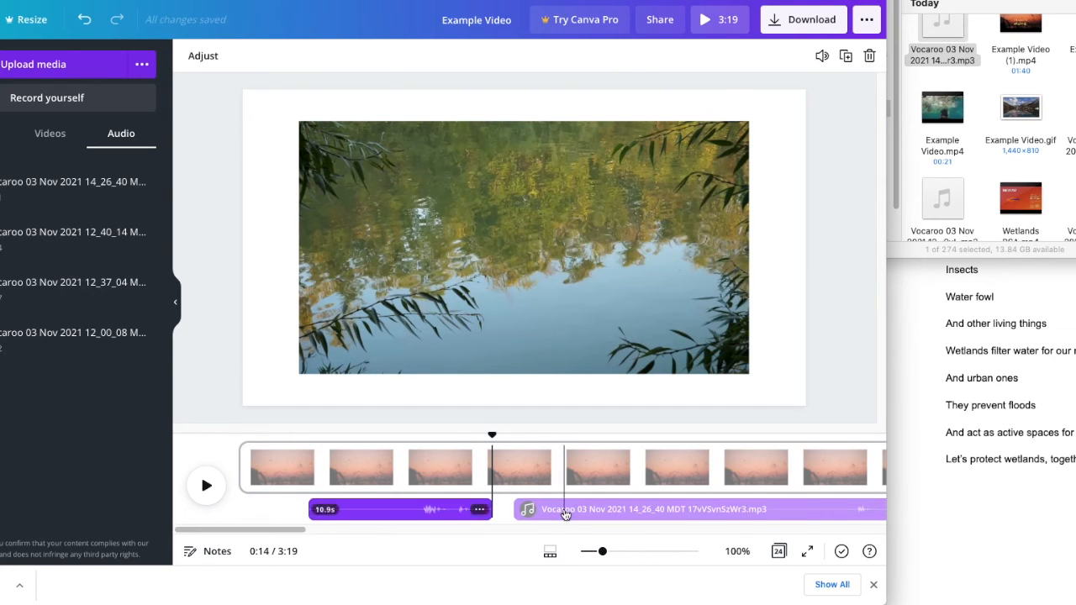
{"action": "left_click_drag", "start_coordinate": [563, 510], "coordinate": [542, 512]}
{"action": "left_click", "coordinate": [288, 510]}
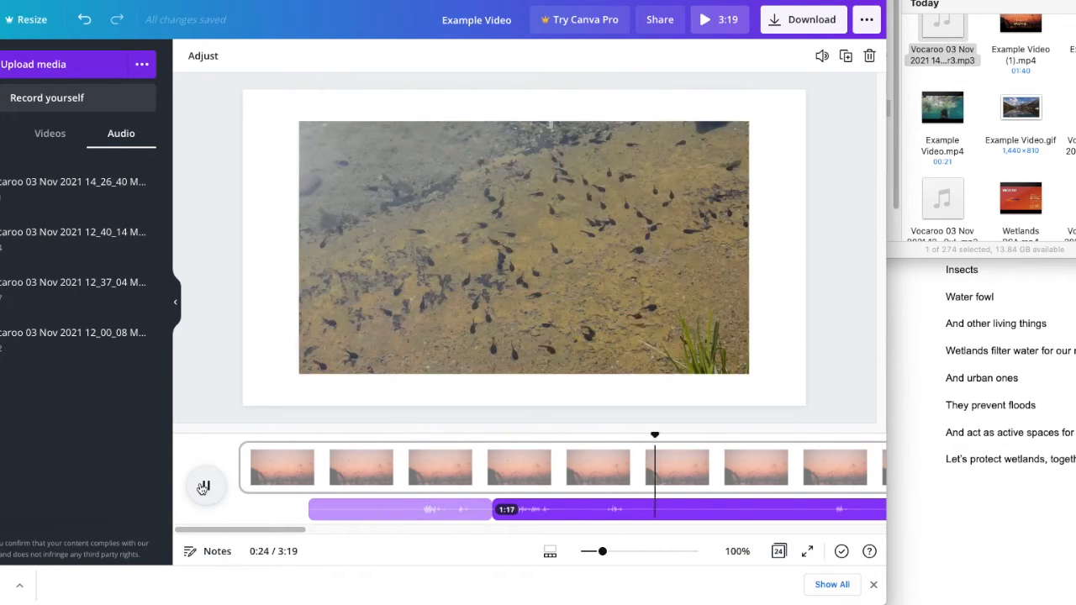
{"action": "left_click", "coordinate": [203, 487]}
- Split the first page near 0:40, delete the short leftover segment, and play across the cut
{"action": "left_click", "coordinate": [276, 465]}
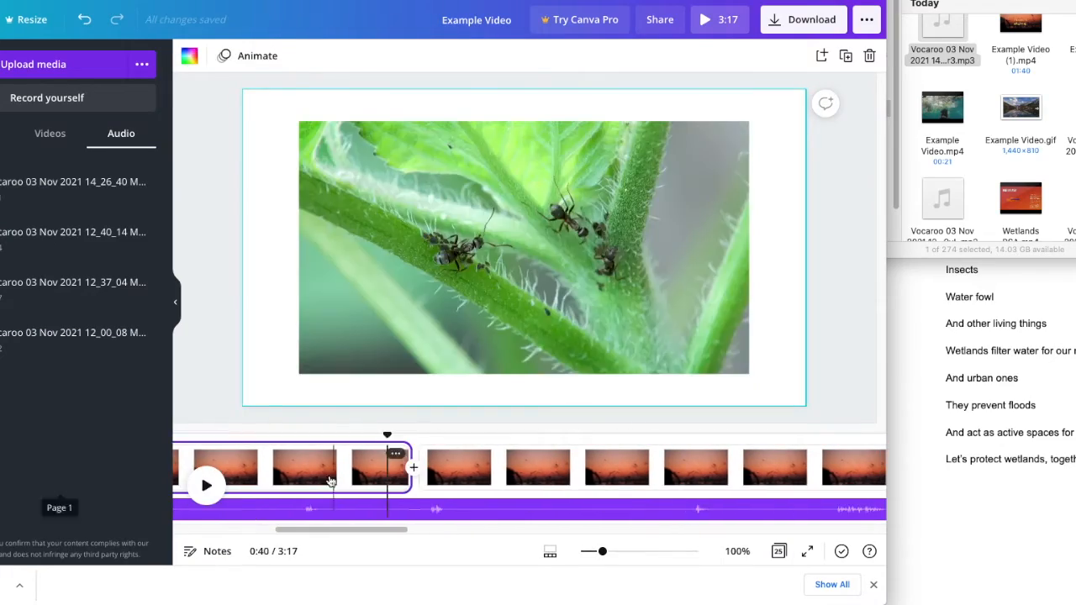
{"action": "right_click", "coordinate": [395, 489]}
{"action": "left_click", "coordinate": [434, 396]}
{"action": "key", "text": "Delete"}
{"action": "left_click", "coordinate": [420, 467]}
{"action": "left_click", "coordinate": [207, 487]}
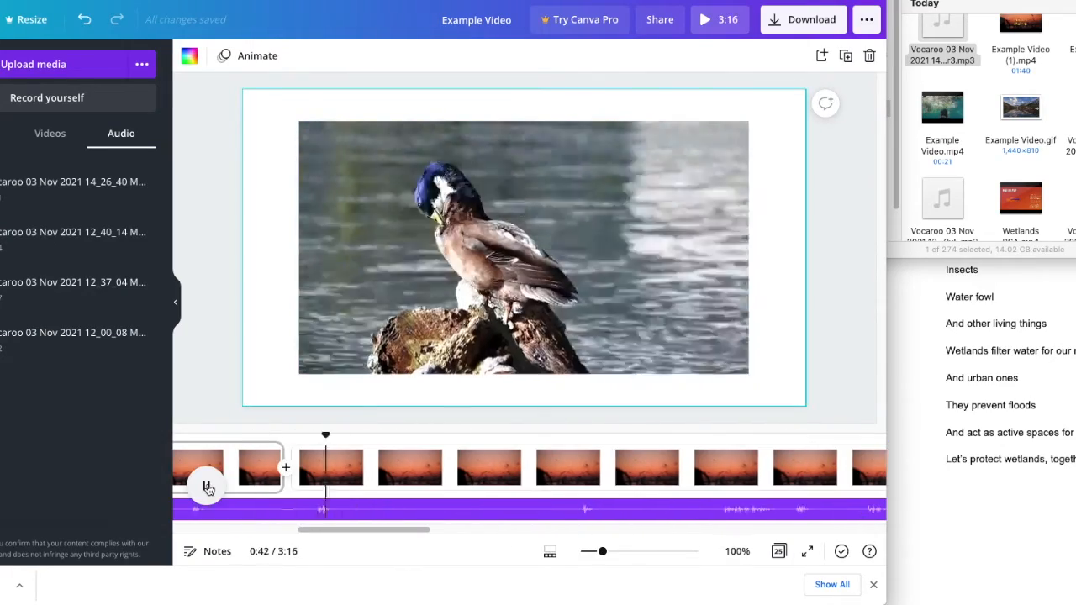
{"action": "left_click", "coordinate": [208, 487]}
- Delete all the pages after the second page
{"action": "scroll", "coordinate": [449, 469], "scroll_direction": "right", "scroll_amount": 10}
{"action": "left_click", "coordinate": [449, 469]}
{"action": "key", "text": "Delete"}
{"action": "key", "text": "Delete"}
{"action": "key", "text": "Delete"}
{"action": "key", "text": "Delete"}
{"action": "key", "text": "Delete"}
{"action": "key", "text": "Delete"}
{"action": "key", "text": "Delete"}
{"action": "key", "text": "Delete"}
{"action": "key", "text": "Delete"}
{"action": "key", "text": "Delete"}
{"action": "key", "text": "Delete"}
{"action": "key", "text": "Delete"}
{"action": "key", "text": "Delete"}
{"action": "key", "text": "Delete"}
{"action": "key", "text": "Delete"}
{"action": "key", "text": "Delete"}
{"action": "key", "text": "Delete"}
{"action": "key", "text": "Delete"}
{"action": "key", "text": "Delete"}
{"action": "key", "text": "Delete"}
{"action": "scroll", "coordinate": [449, 469], "scroll_direction": "left", "scroll_amount": 10}
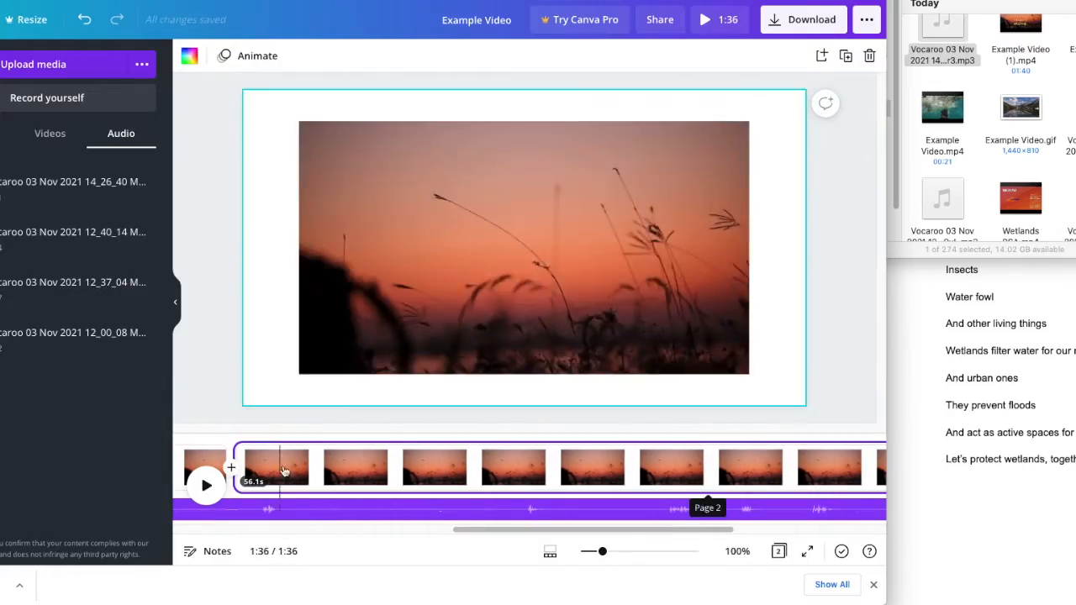
- Cut the pause out of the later narration so its final part directly follows the preceding clip, and play it
{"action": "left_click", "coordinate": [489, 473]}
{"action": "left_click", "coordinate": [206, 486]}
{"action": "double_click", "coordinate": [593, 509]}
{"action": "left_click", "coordinate": [399, 505]}
{"action": "scroll", "coordinate": [418, 495], "scroll_direction": "left", "scroll_amount": 10}
{"action": "left_click_drag", "start_coordinate": [496, 509], "coordinate": [781, 517]}
{"action": "scroll", "coordinate": [841, 505], "scroll_direction": "right", "scroll_amount": 10}
{"action": "left_click", "coordinate": [555, 493]}
{"action": "left_click_drag", "start_coordinate": [554, 492], "coordinate": [355, 509]}
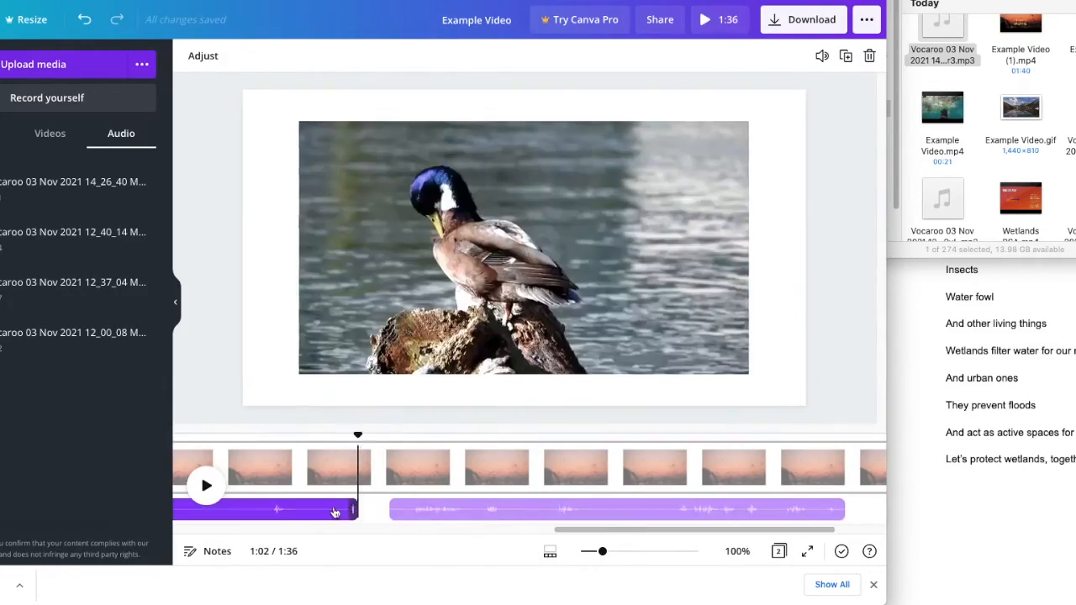
{"action": "left_click_drag", "start_coordinate": [454, 509], "coordinate": [390, 509]}
{"action": "left_click", "coordinate": [207, 486]}
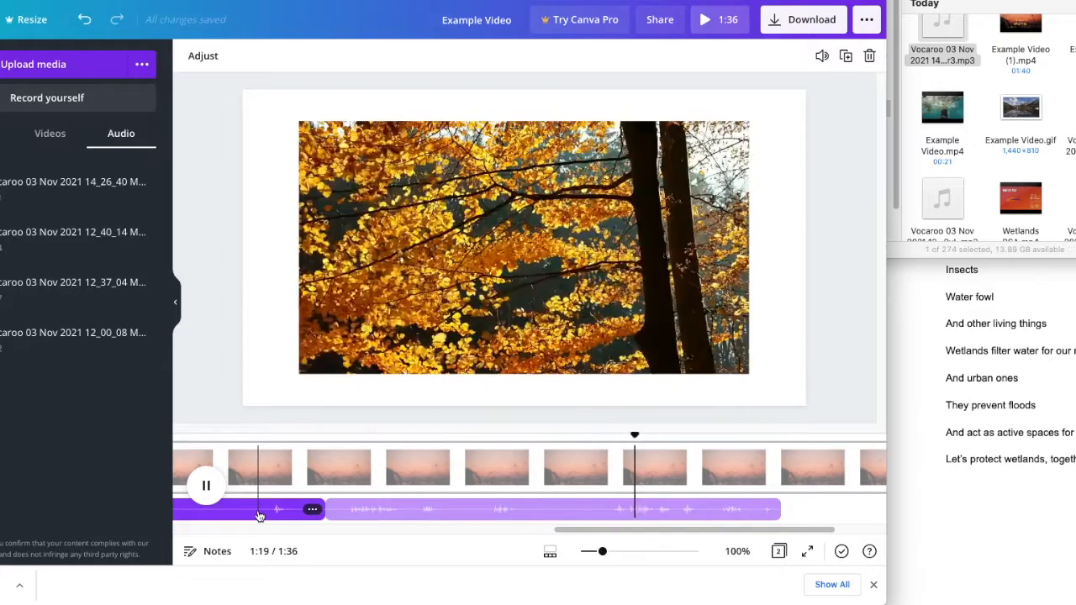
- Search the audio library for "insects" and browse the music tracks
{"action": "left_click", "coordinate": [0, 403]}
{"action": "scroll", "coordinate": [75, 336], "scroll_direction": "down", "scroll_amount": 10}
{"action": "left_click", "coordinate": [34, 64]}
{"action": "type", "text": "insects"}
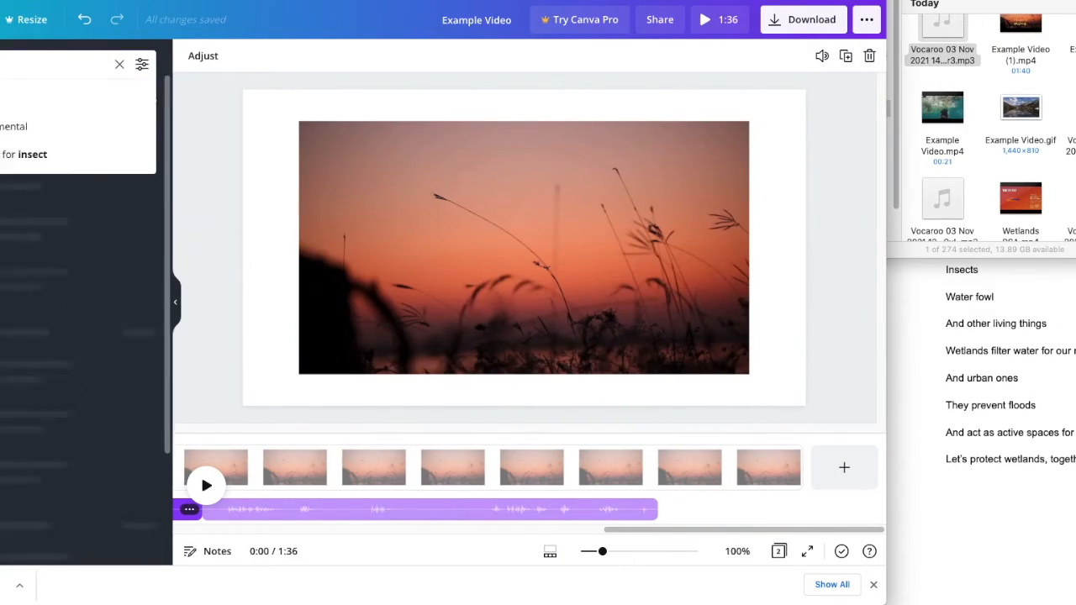
{"action": "key", "text": "Return"}
{"action": "scroll", "coordinate": [76, 290], "scroll_direction": "down", "scroll_amount": 5}
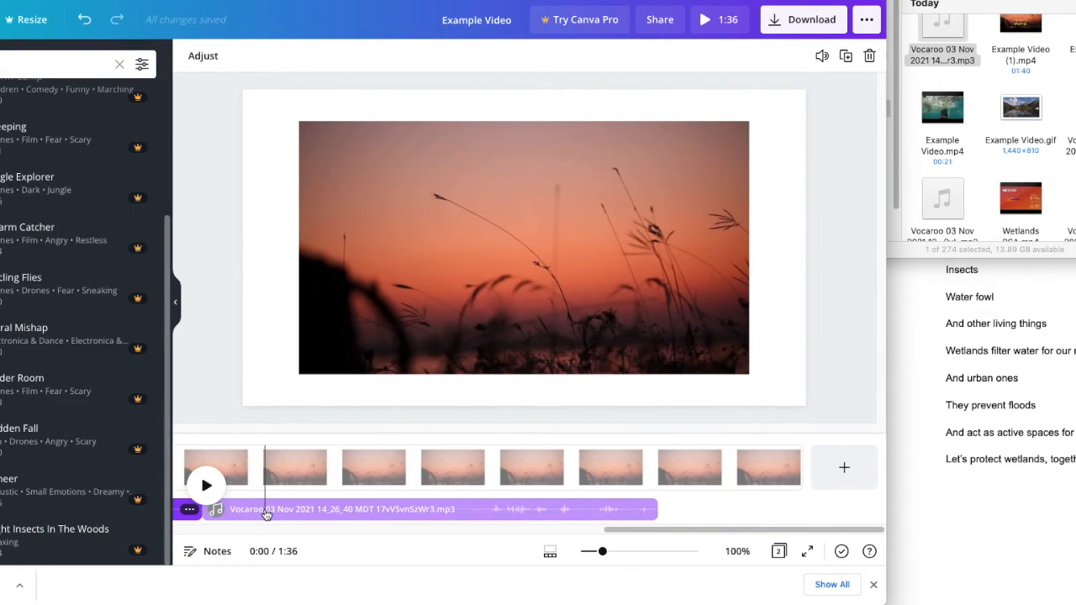
- Download all pages of the design as an MP4 video
{"action": "left_click", "coordinate": [773, 25]}
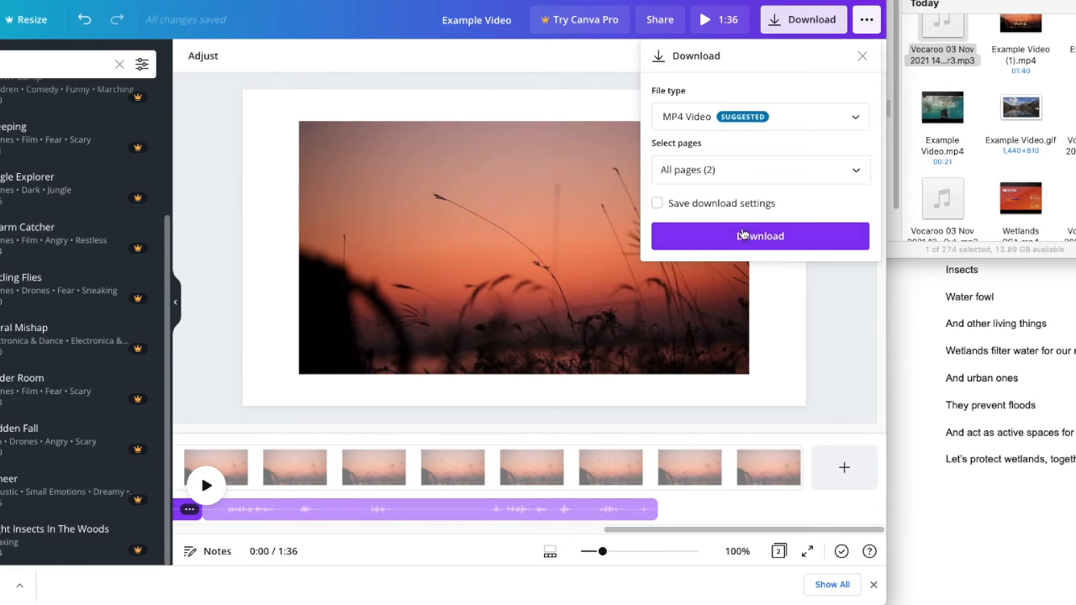
{"action": "left_click", "coordinate": [743, 237]}
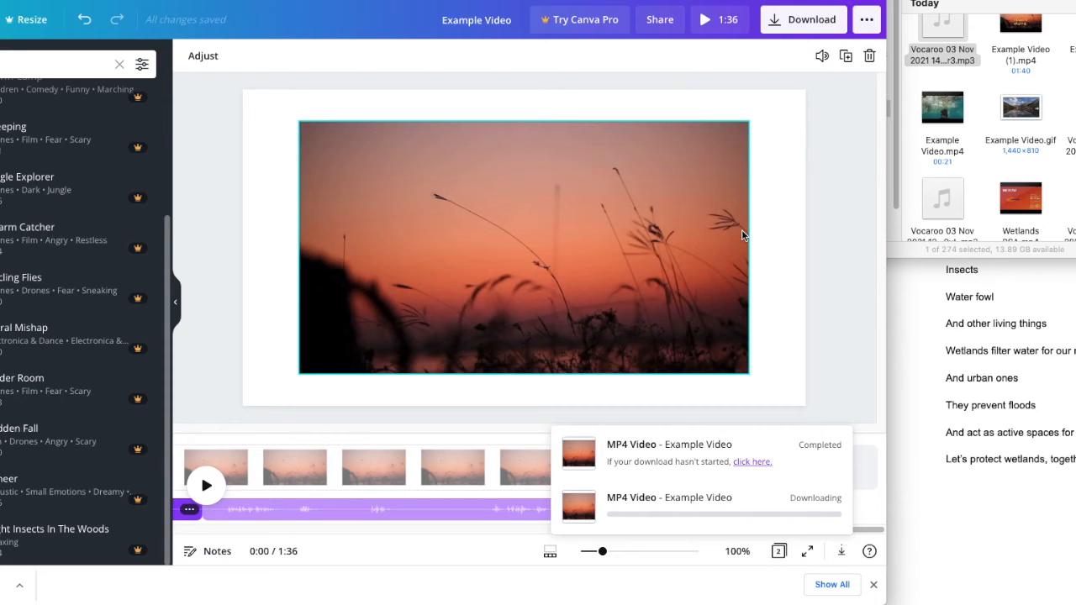